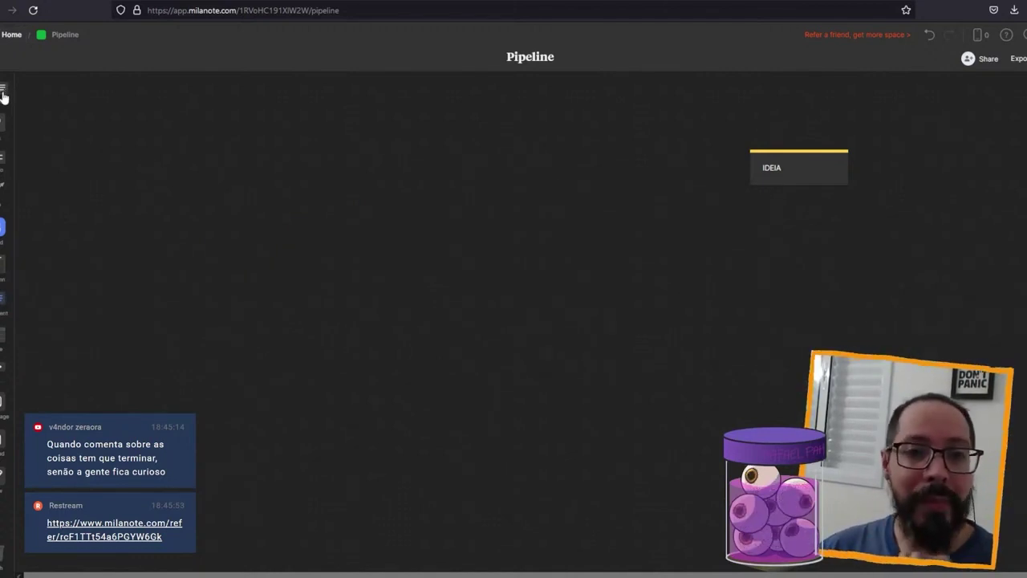
- Paste the AVALIAÇÃO MERCADOLOGICA card and give it a red top strip
type("AVALIAÇÃO MERCADOLOGICA")
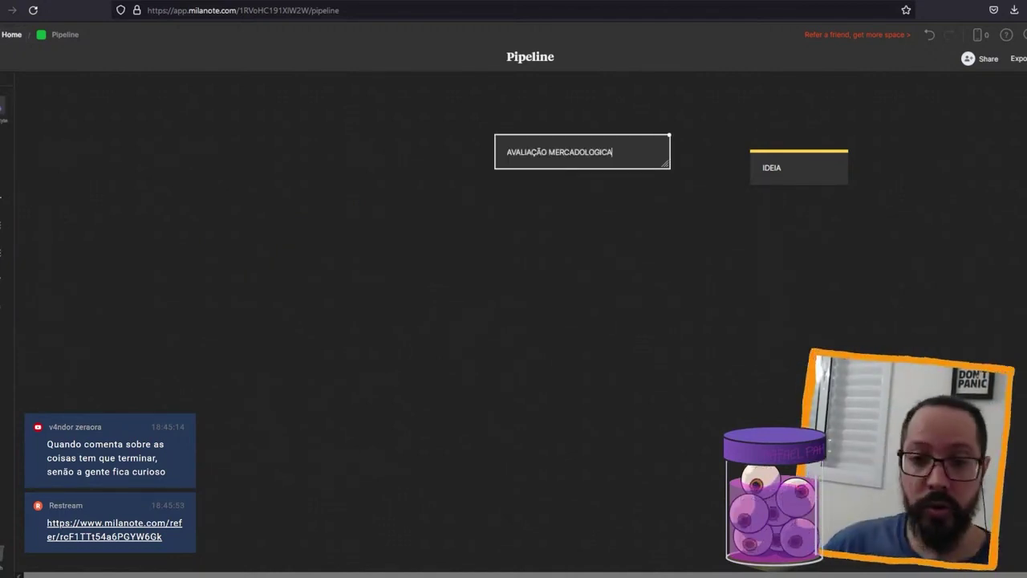
key("Escape")
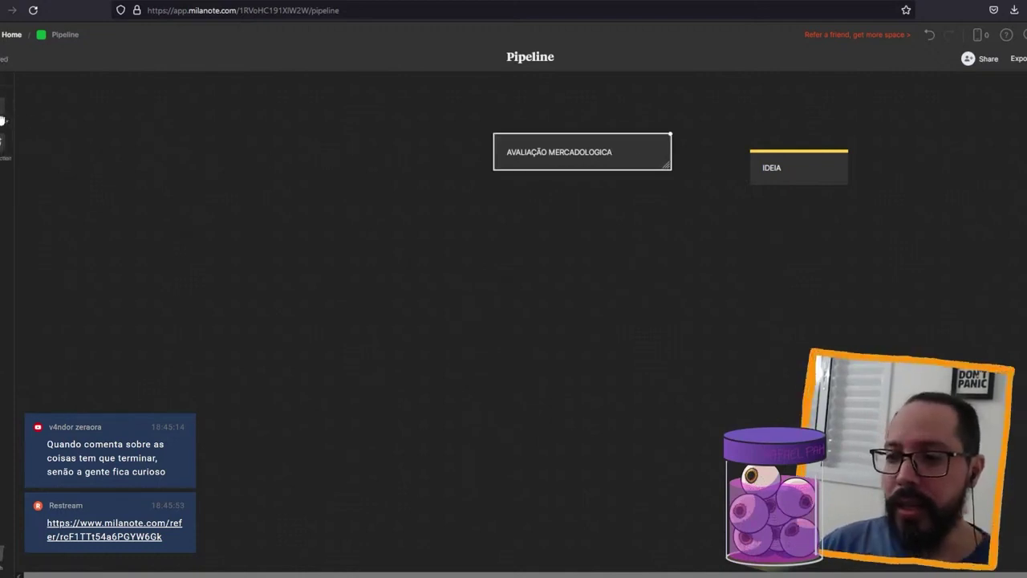
left_click(2, 120)
left_click(65, 141)
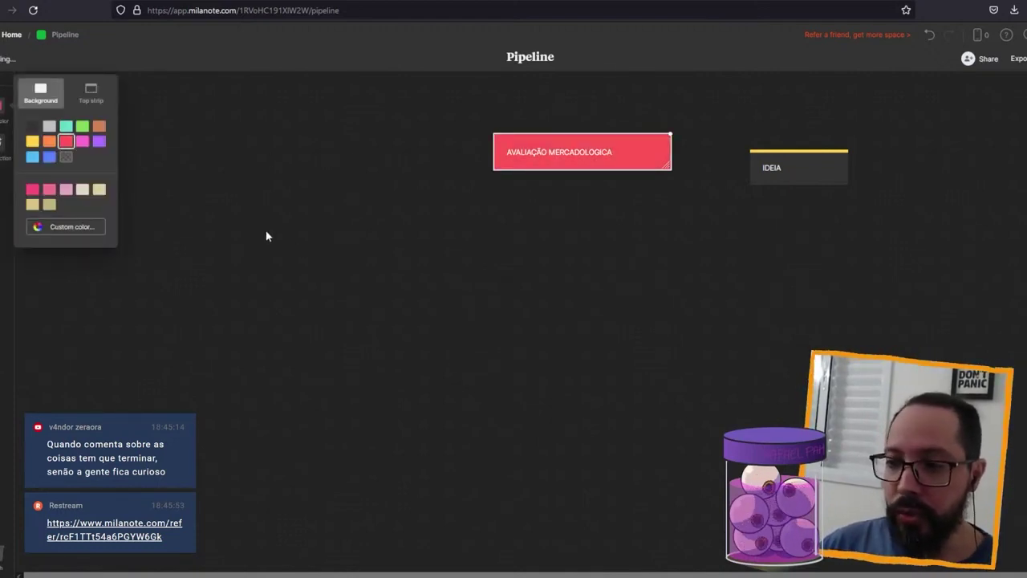
left_click(32, 126)
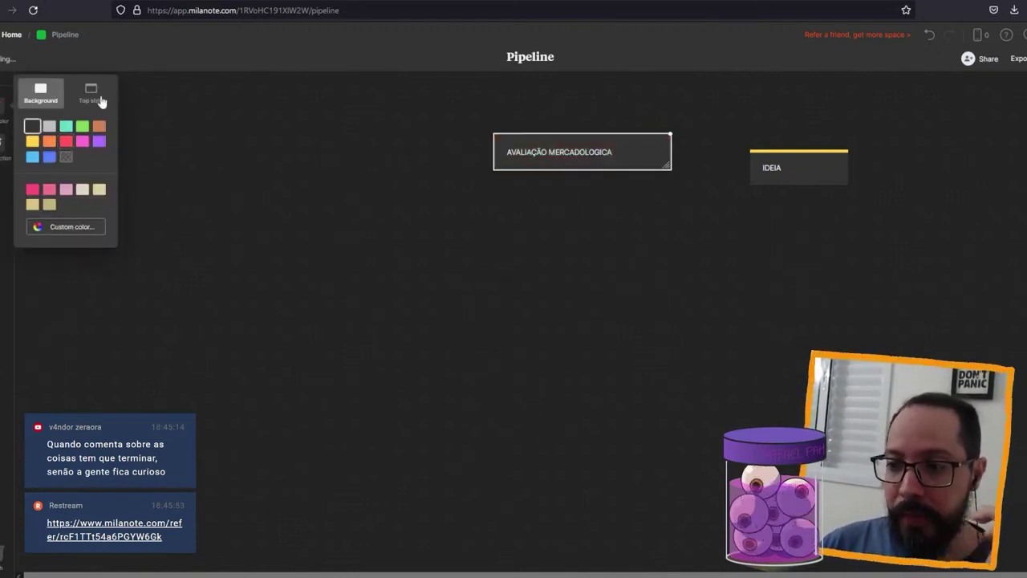
- Move AVALIAÇÃO MERCADOLOGICA up-left and nudge the IDEIA card up-left beside it
left_click(336, 234)
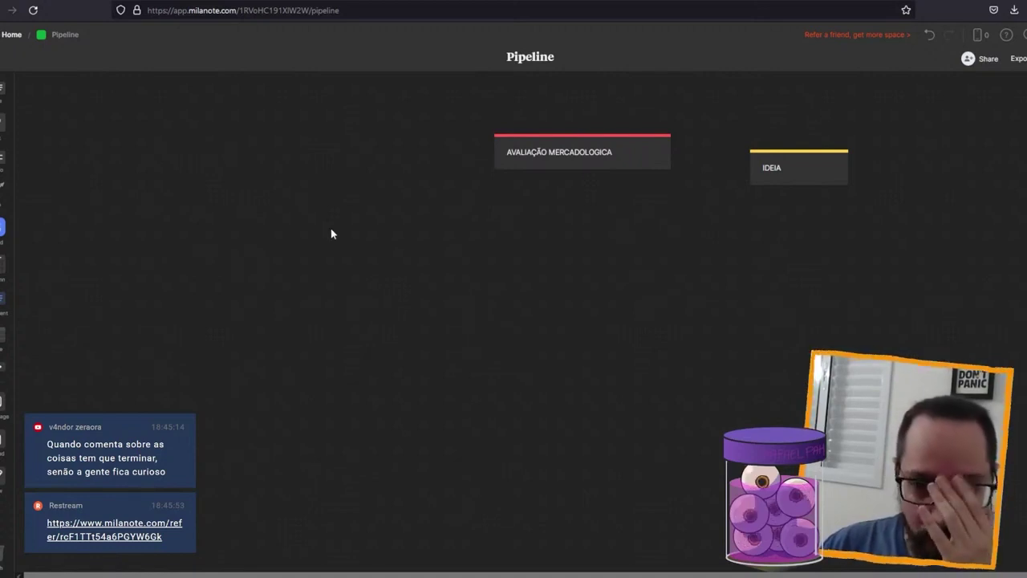
left_click_drag(643, 158, 601, 141)
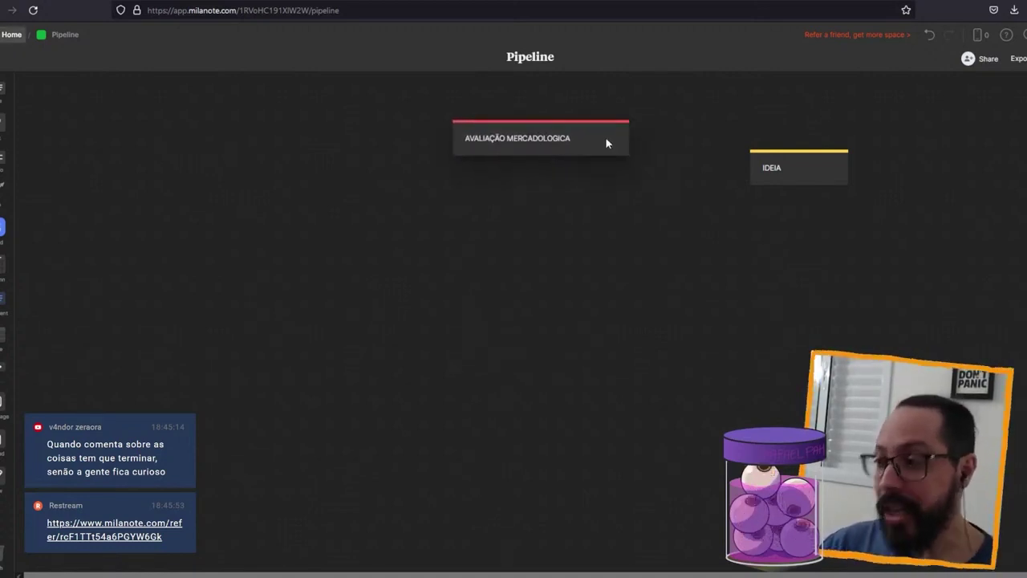
left_click_drag(812, 166, 802, 155)
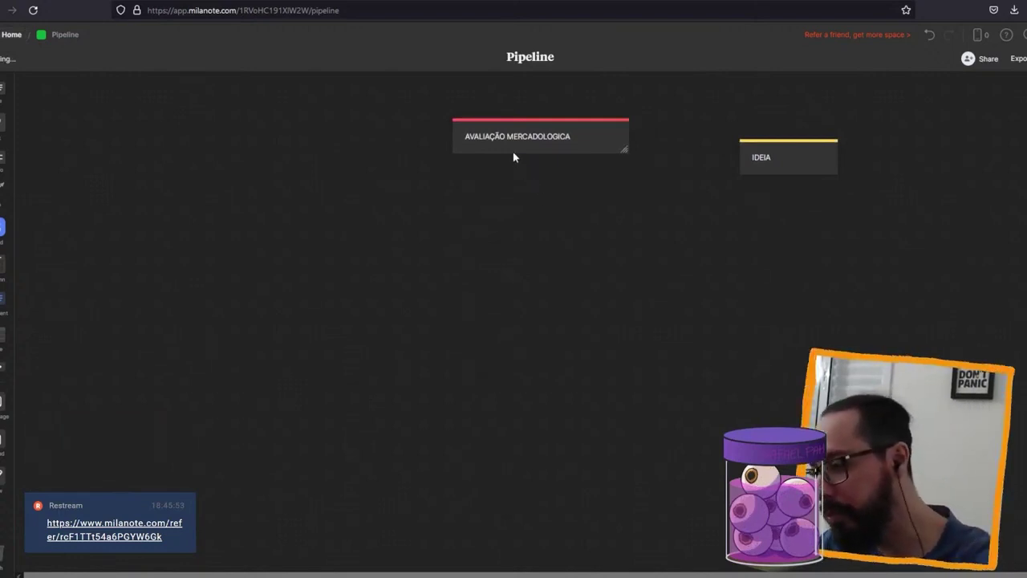
- Create an empty card, put IDEIA left of AVALIAÇÃO MERCADOLOGICA, and shift the cards slightly left
left_click(3, 88)
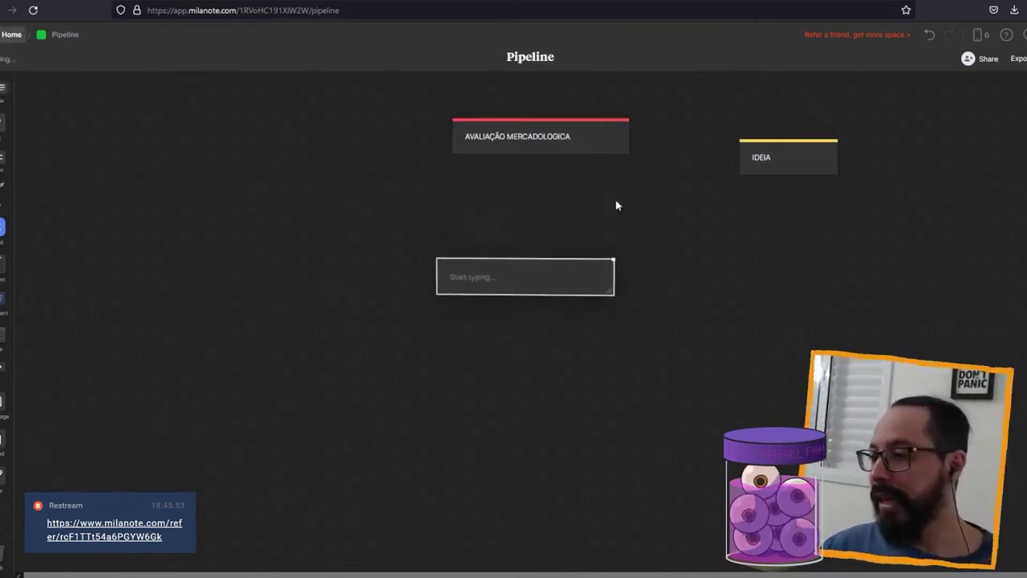
mouse_move(799, 155)
left_mouse_down()
mouse_move(246, 142)
mouse_move(460, 137)
left_mouse_up()
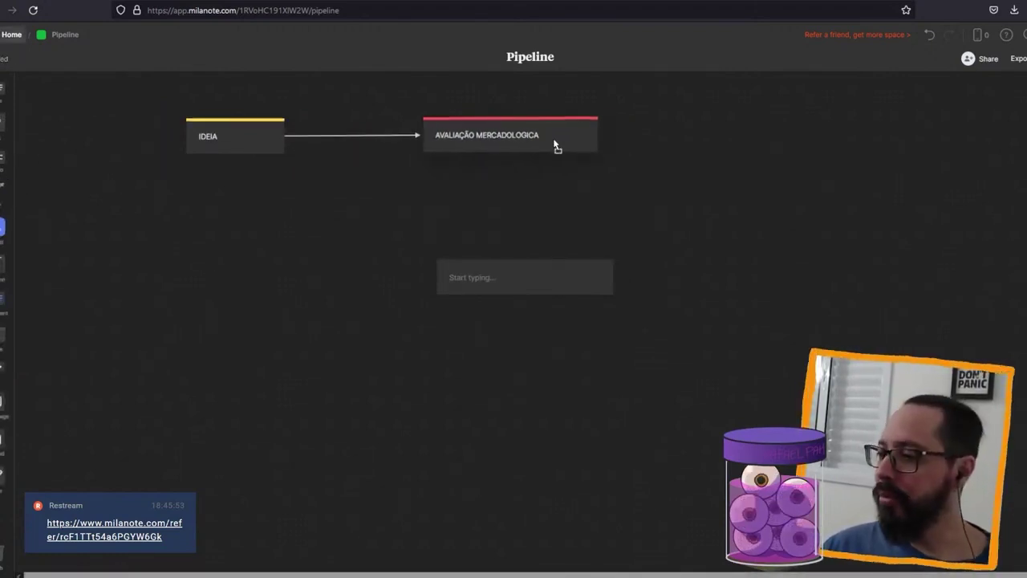
left_click_drag(590, 146, 538, 146)
left_click_drag(552, 272, 521, 283)
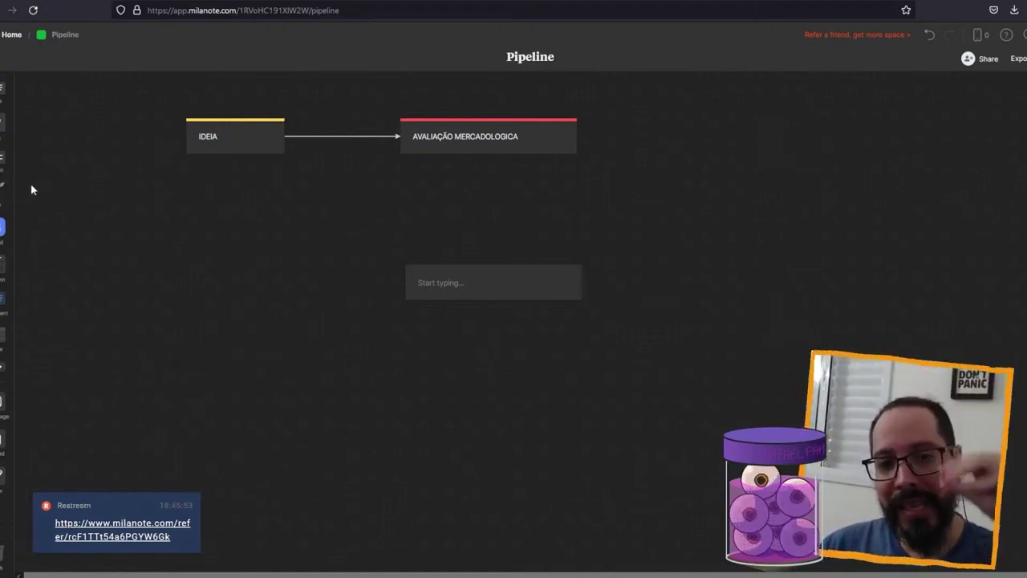
left_click(474, 286)
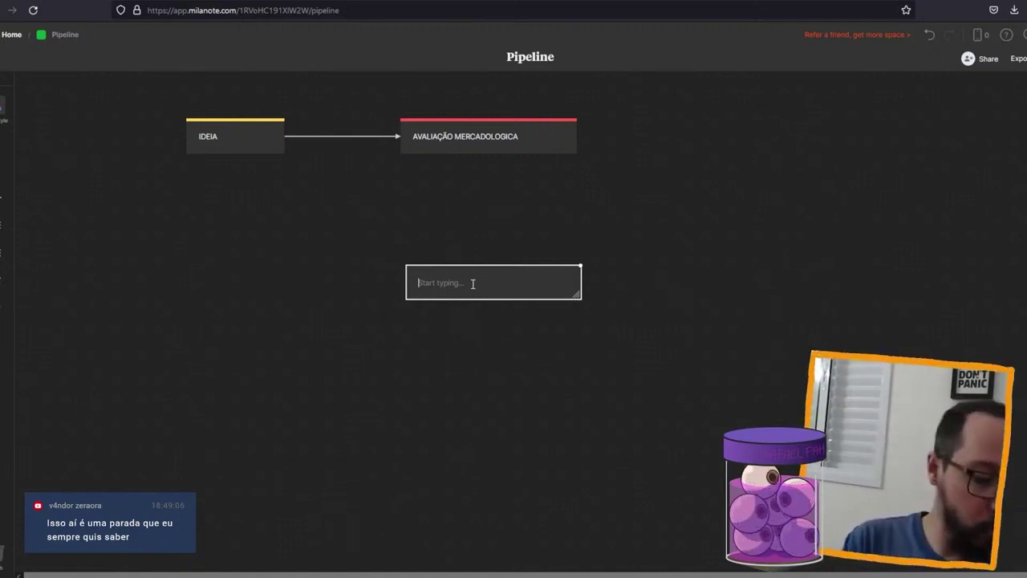
- Title the empty card PRODUTOR EXECUTIVO and nudge AVALIAÇÃO MERCADOLOGICA slightly left
type("PRODUTOR")
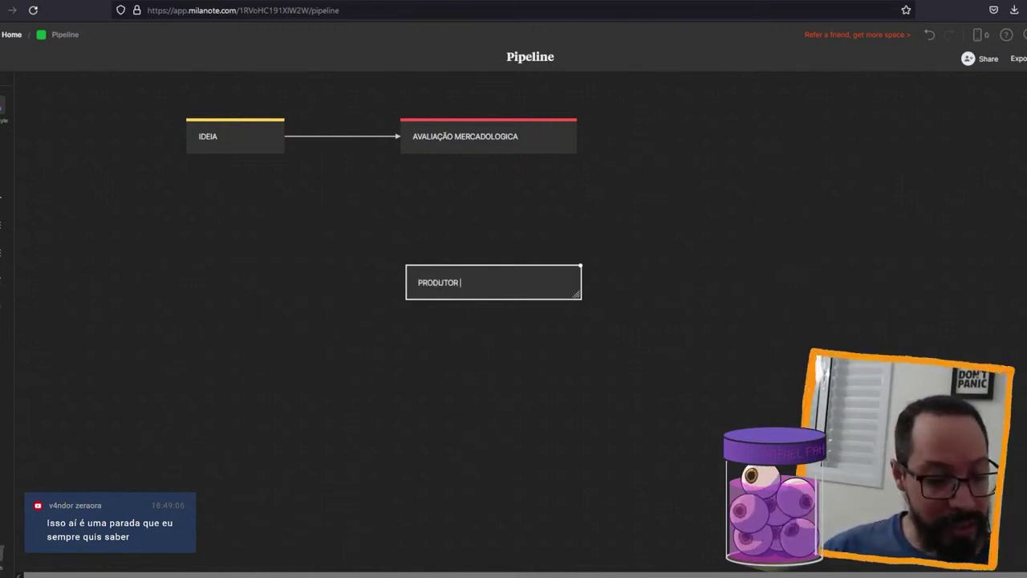
type(" EXECUTIVO")
left_click(537, 349)
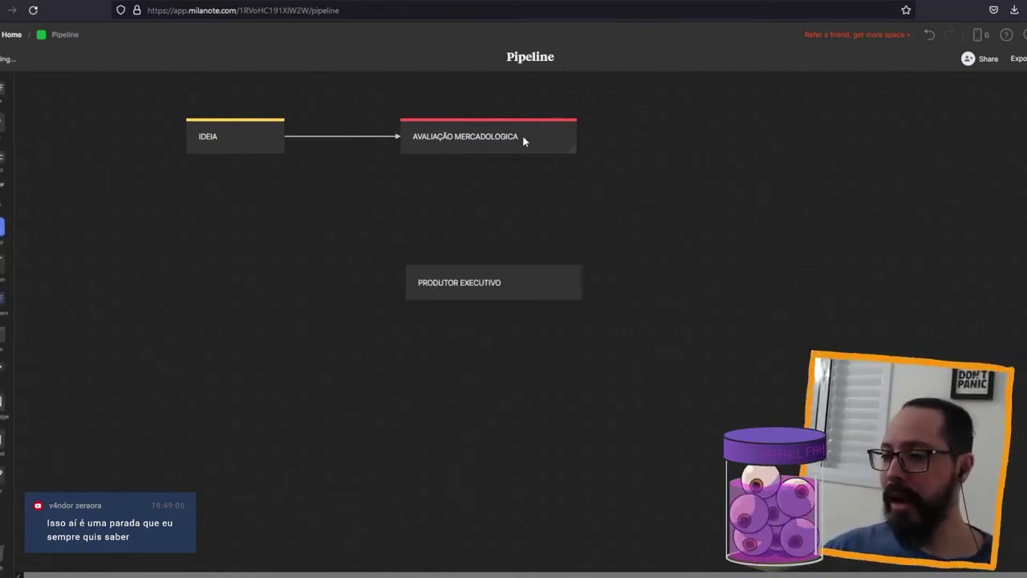
left_click_drag(530, 143, 528, 153)
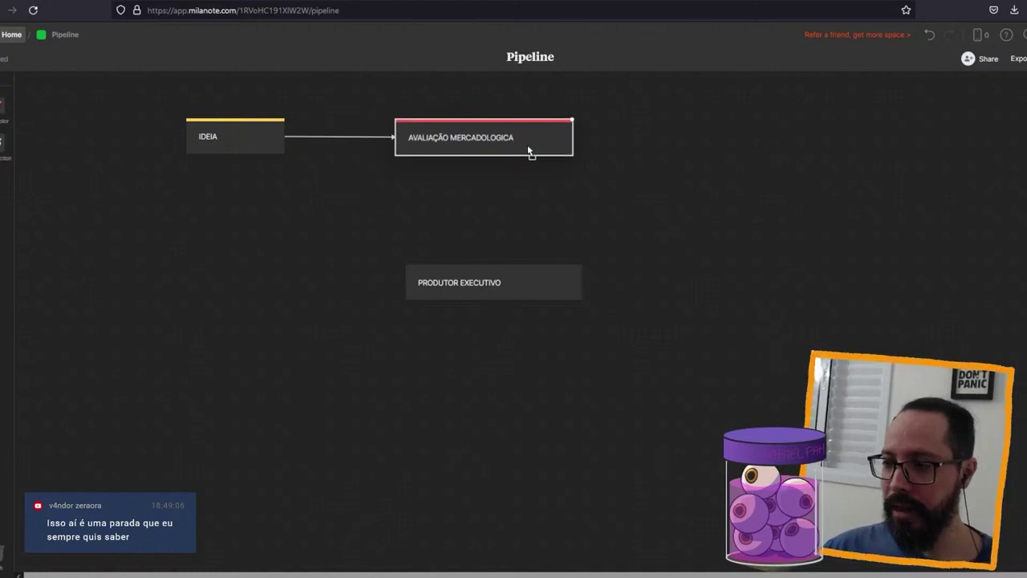
left_click(530, 183)
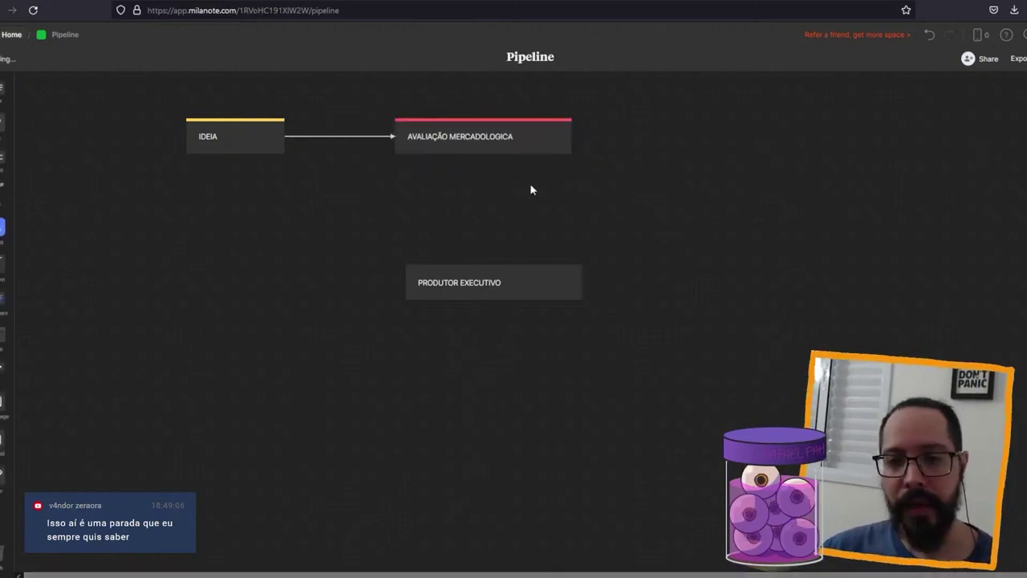
- Give PRODUTOR EXECUTIVO a red top strip and move it under AVALIAÇÃO MERCADOLOGICA
right_click(578, 273)
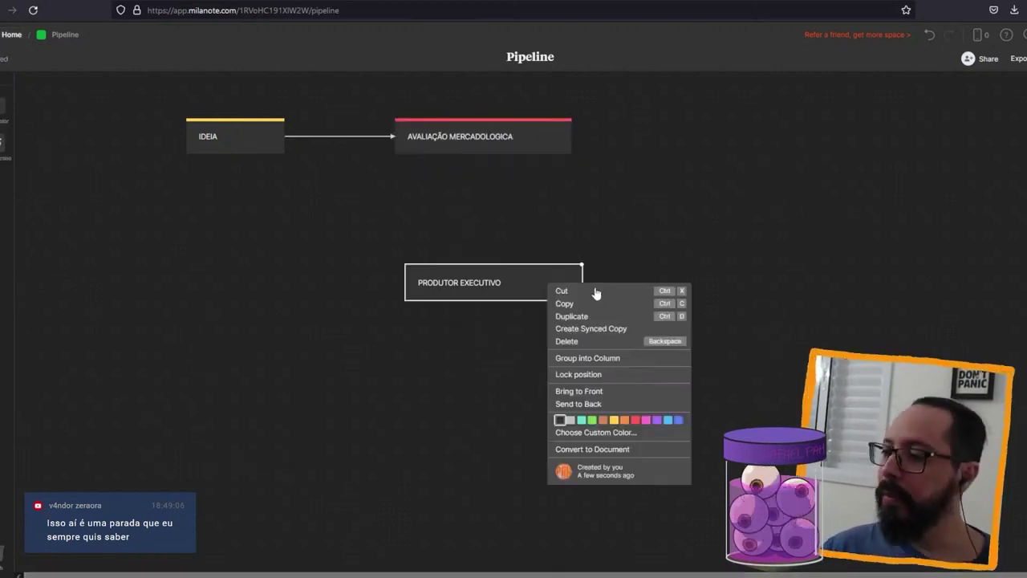
left_click(635, 420)
left_click(507, 346)
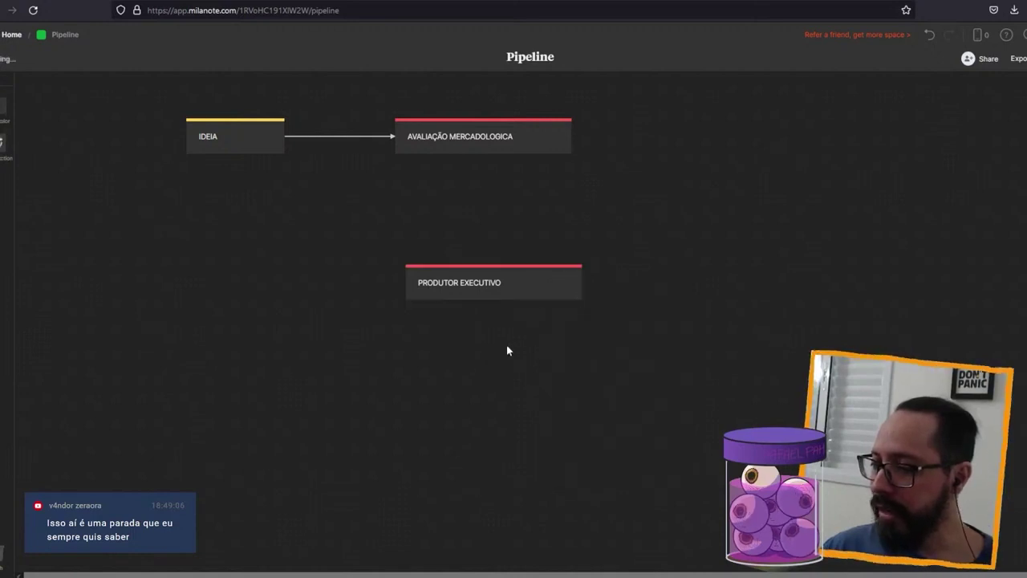
left_click_drag(536, 298, 530, 230)
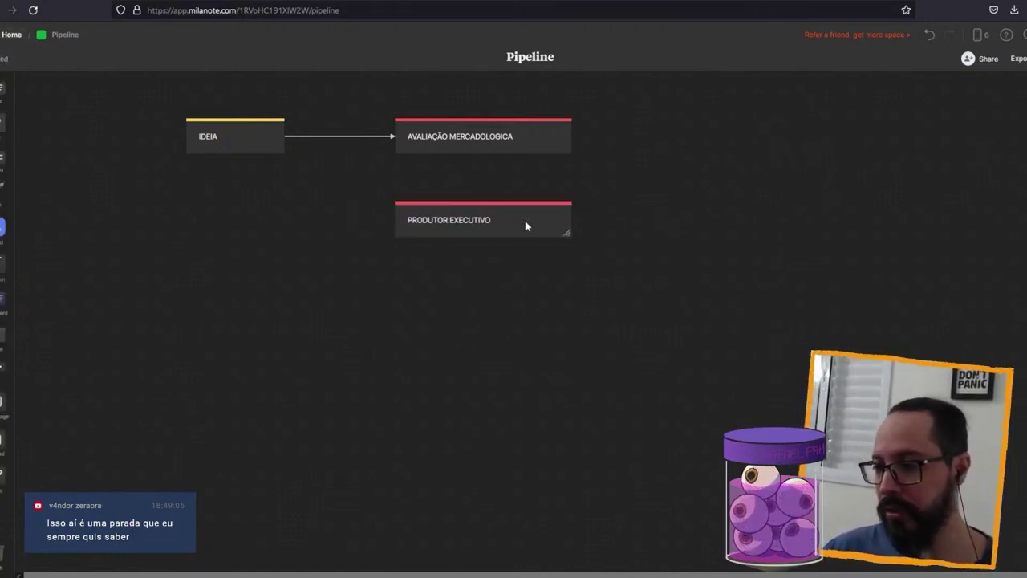
- Copy the PRODUTOR EXECUTIVO card and retitle the copy ROTEIRISTA
left_click(525, 226)
key("ctrl+c")
key("ctrl+v")
double_click(477, 329)
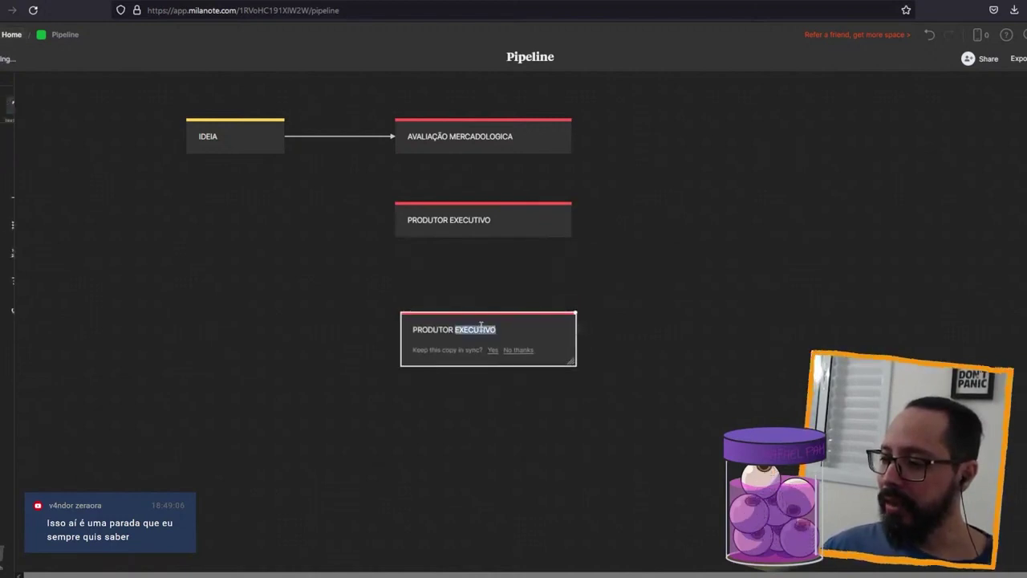
left_click_drag(577, 329, 417, 327)
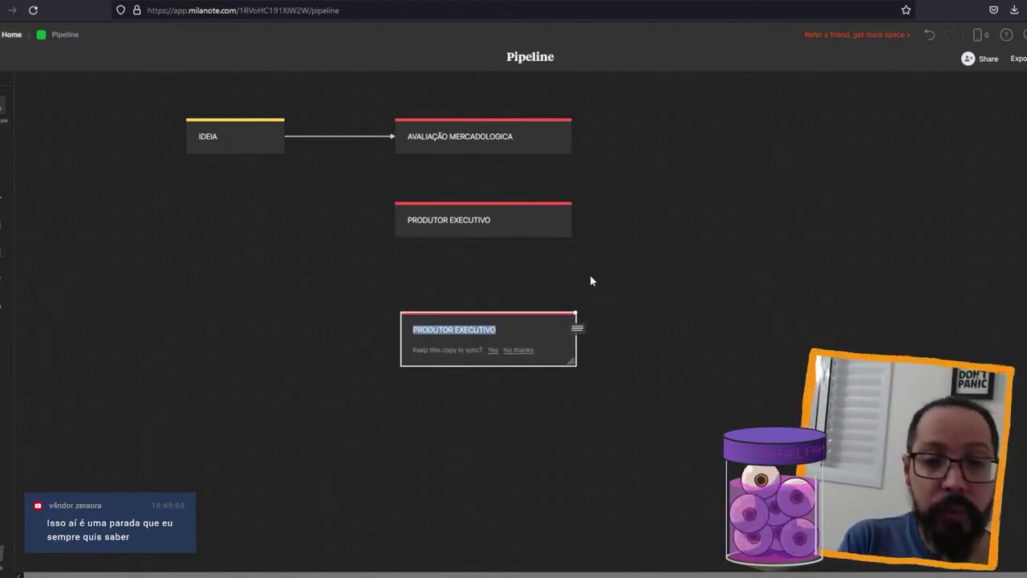
type("ROTEIRISTA")
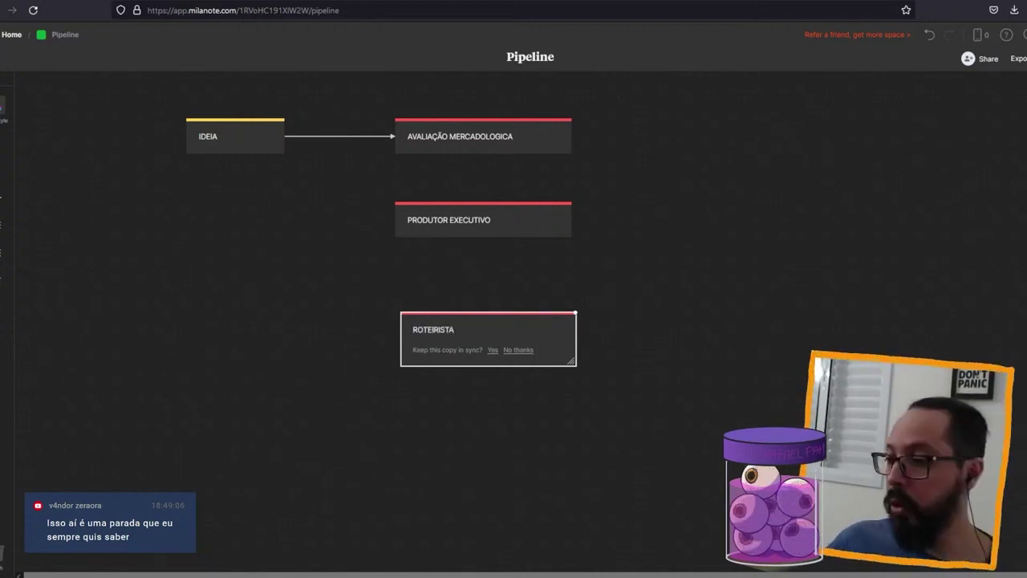
- Give ROTEIRISTA a blue top strip and stack both cards under AVALIAÇÃO MERCADOLOGICA
right_click(562, 333)
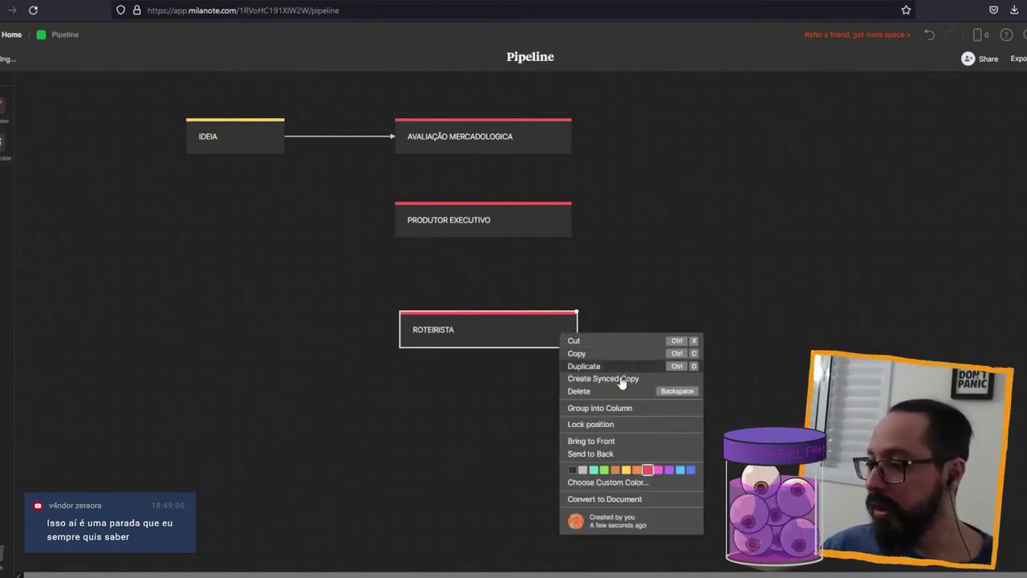
left_click(690, 471)
left_click(481, 360)
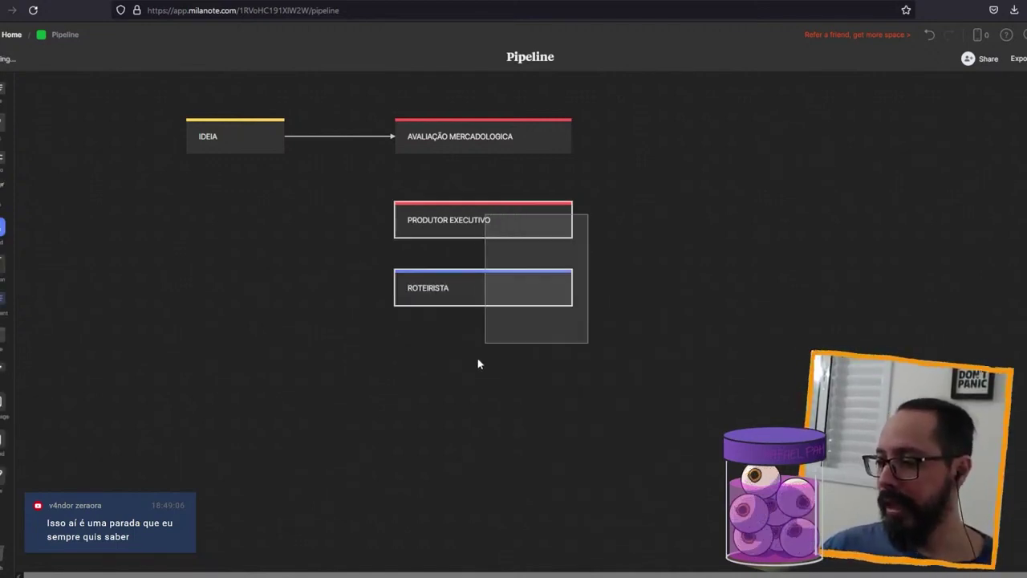
left_click_drag(522, 232, 521, 202)
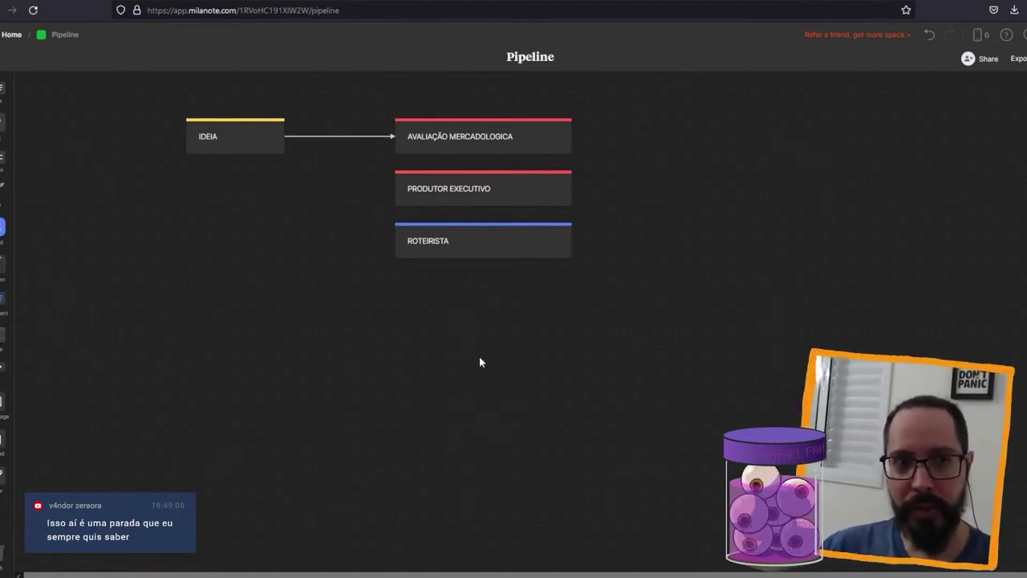
- Duplicate the ROTEIRISTA card with Ctrl+D and retitle it DIRETOR
left_click(540, 255)
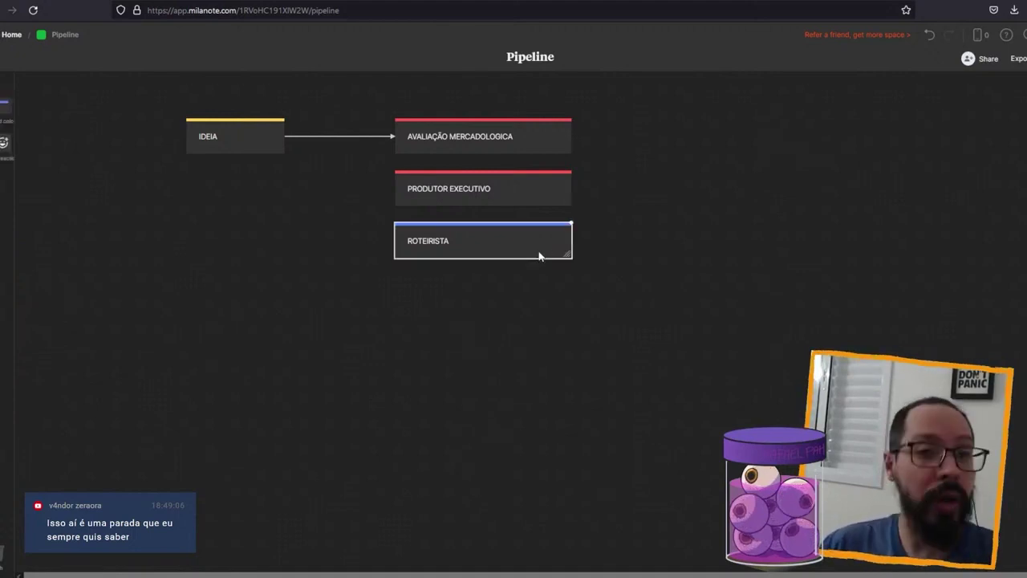
key("ctrl+d")
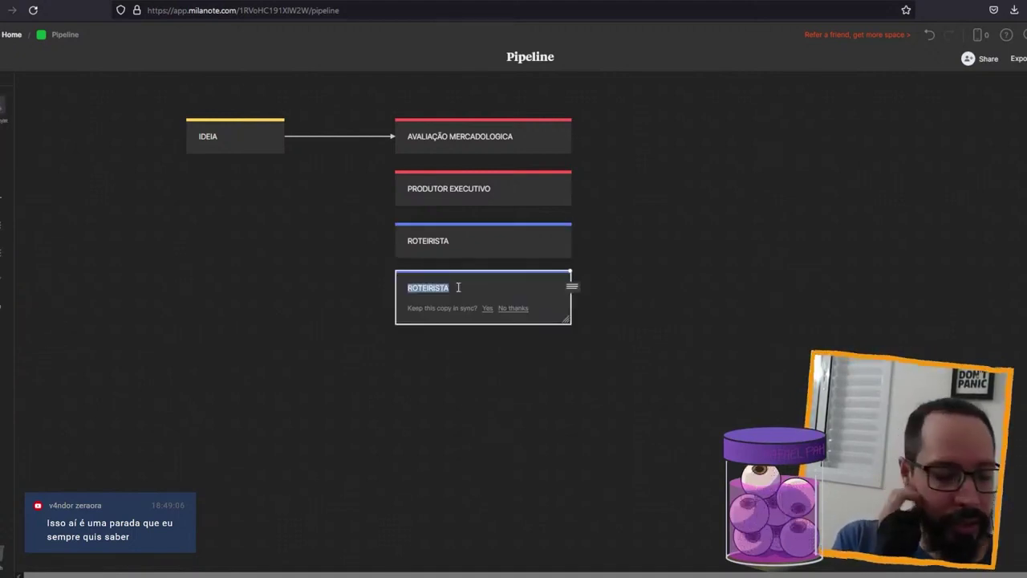
type("DIRETOR")
key("Escape")
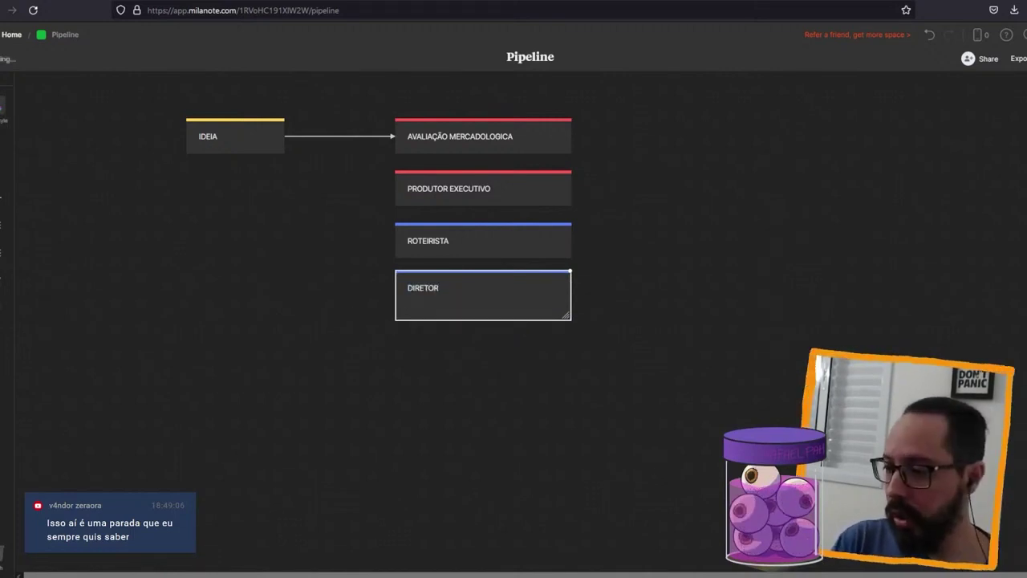
left_click(527, 322)
- Give the DIRETOR card an orange top strip
left_click(532, 293)
right_click(531, 291)
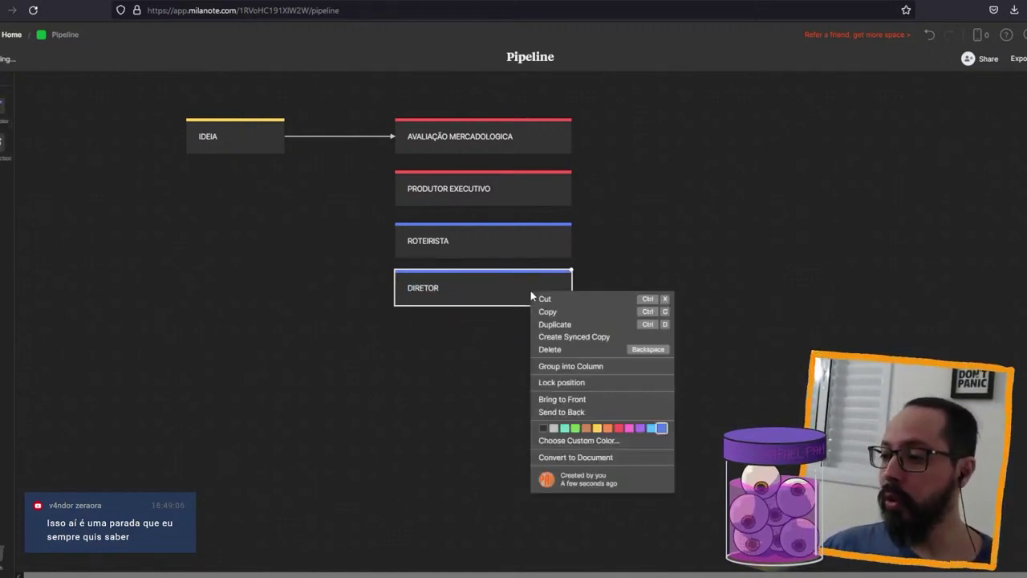
left_click(606, 429)
left_click(365, 418)
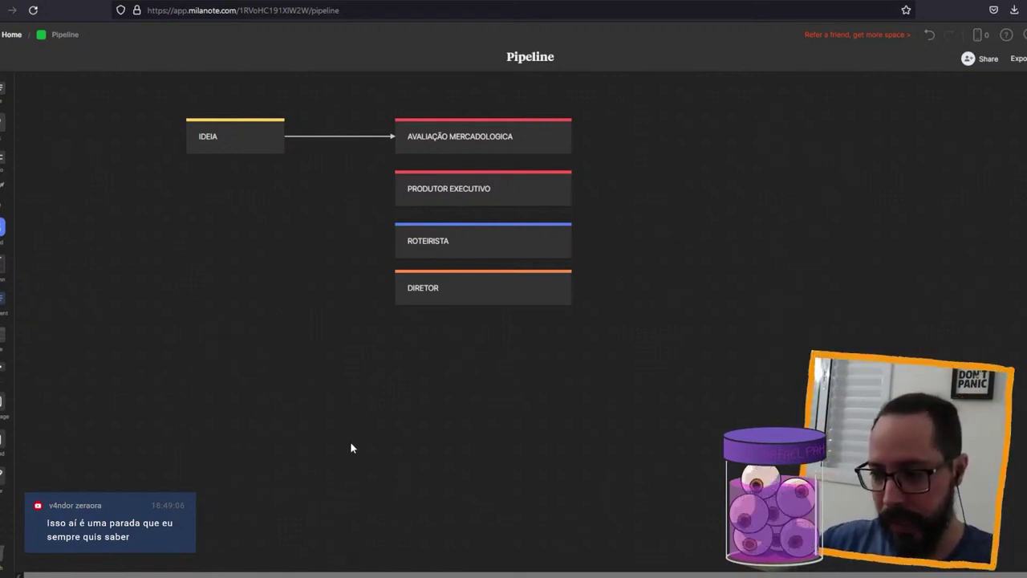
left_click(513, 295)
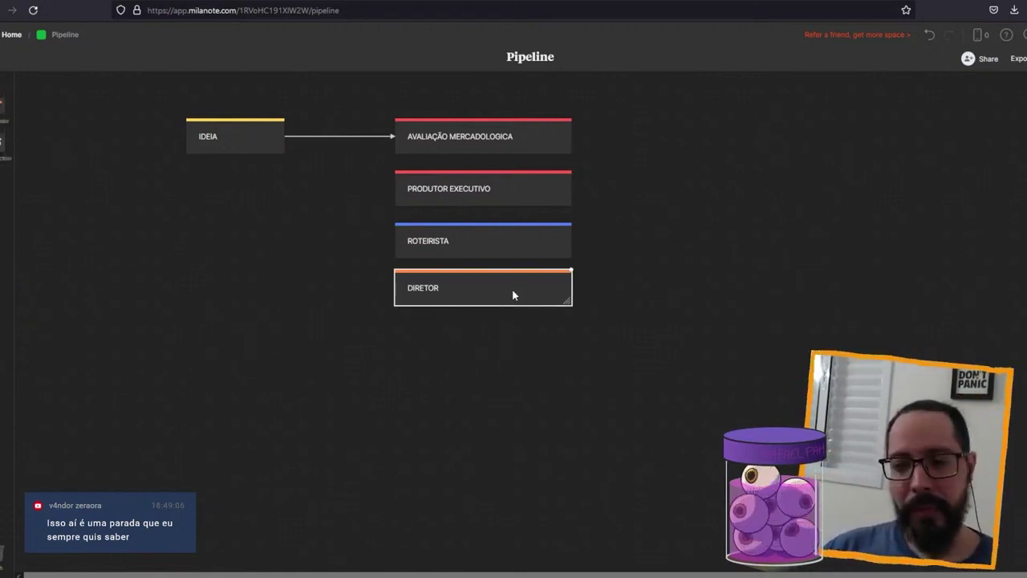
left_click(313, 280)
left_click(473, 192)
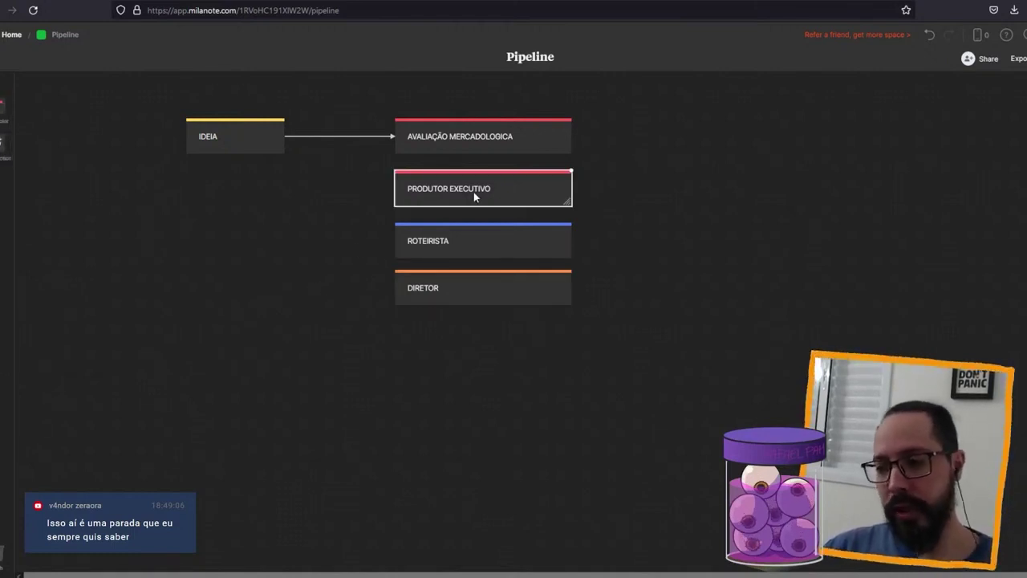
double_click(465, 317)
left_click_drag(378, 235, 378, 231)
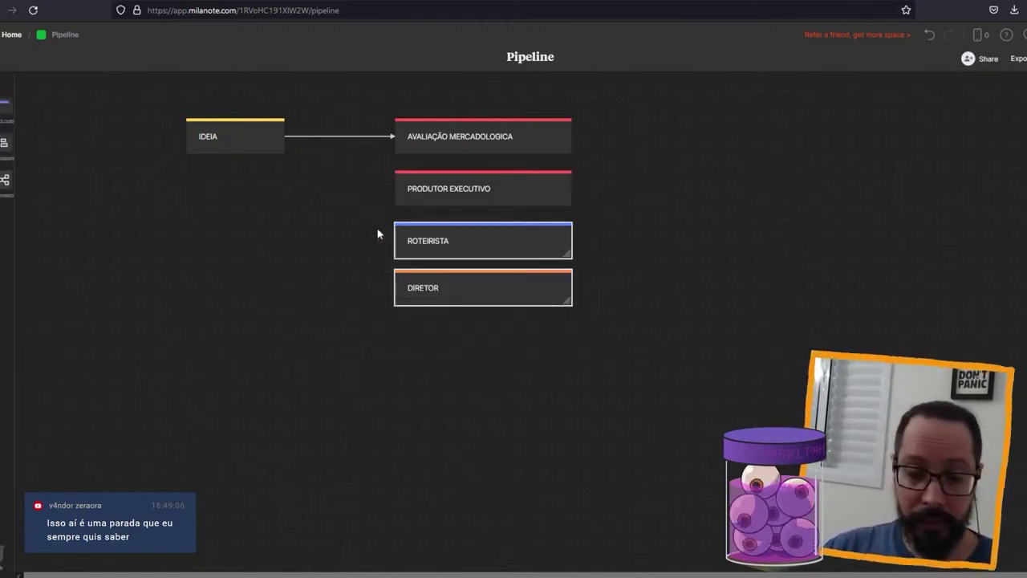
mouse_move(383, 337)
left_mouse_down()
mouse_move(593, 219)
mouse_move(584, 219)
left_mouse_up()
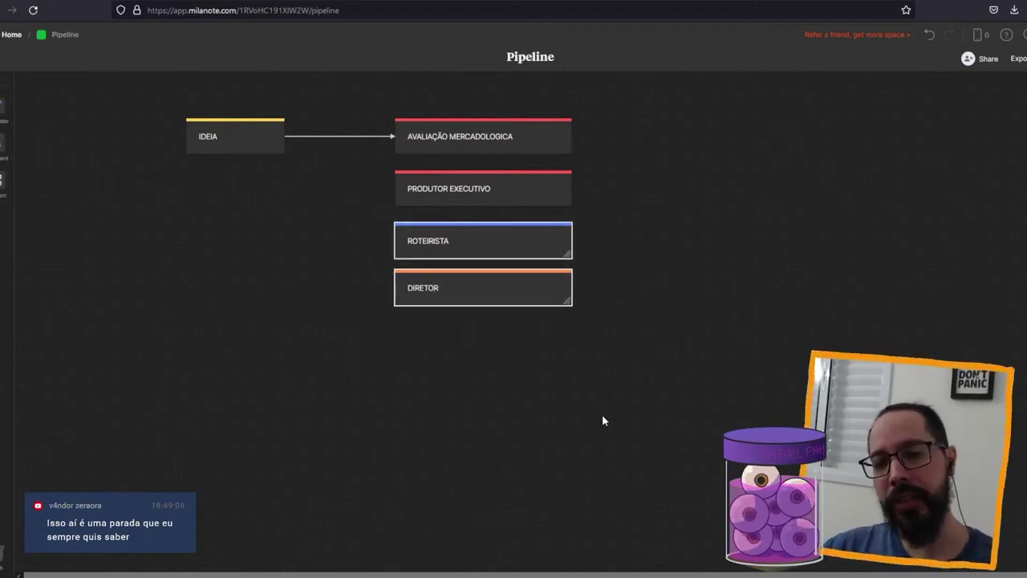
left_click(601, 414)
left_click(503, 188)
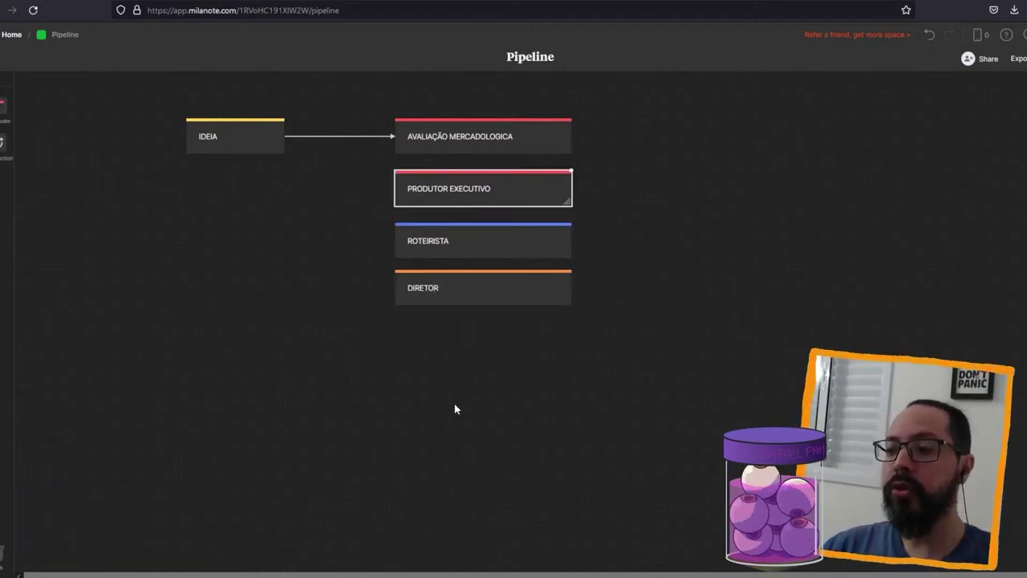
left_click(456, 413)
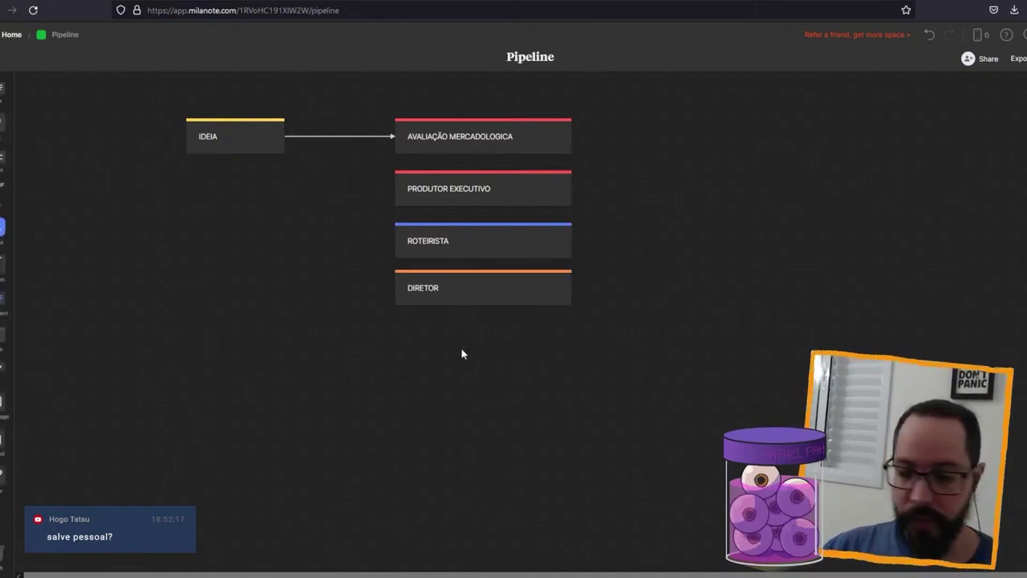
- Drop a copy of PRODUTOR EXECUTIVO below DIRETOR as CONCEPT ART with a pink top strip
left_click_drag(542, 191, 575, 359, "alt")
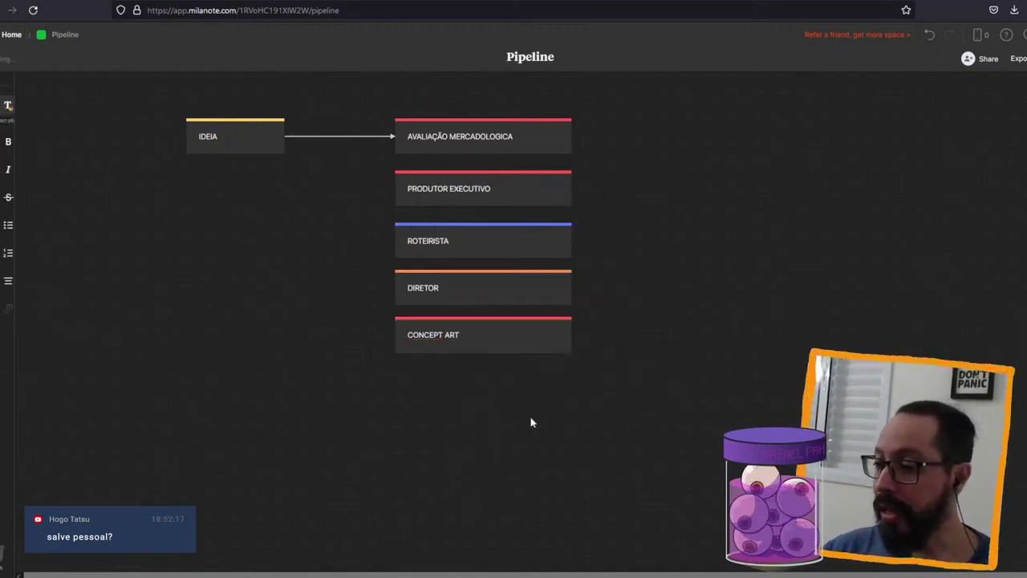
left_click(544, 337)
right_click(545, 338)
left_click(643, 474)
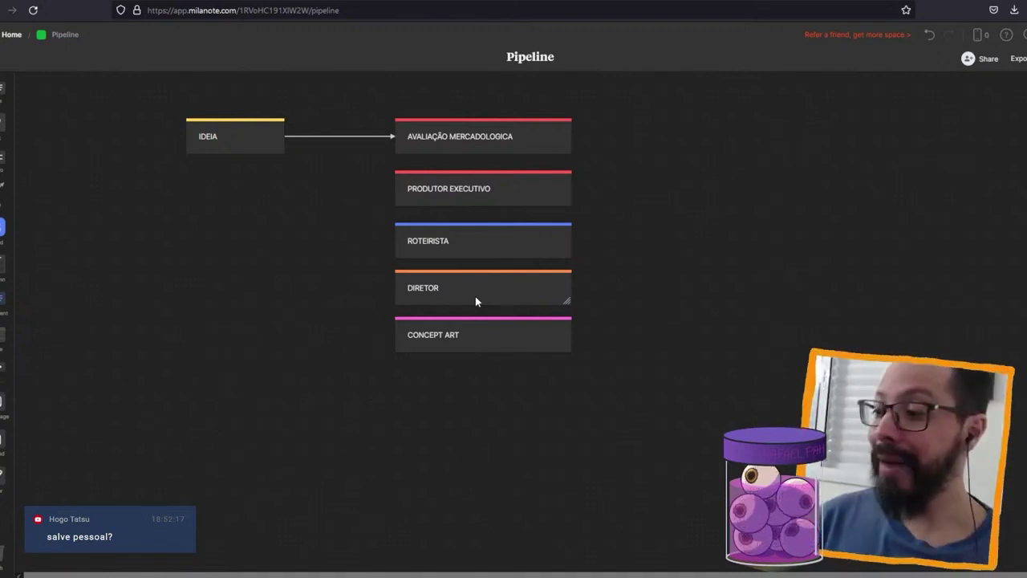
- Box-select the ROTEIRISTA, DIRETOR and CONCEPT ART cards
left_click(464, 345)
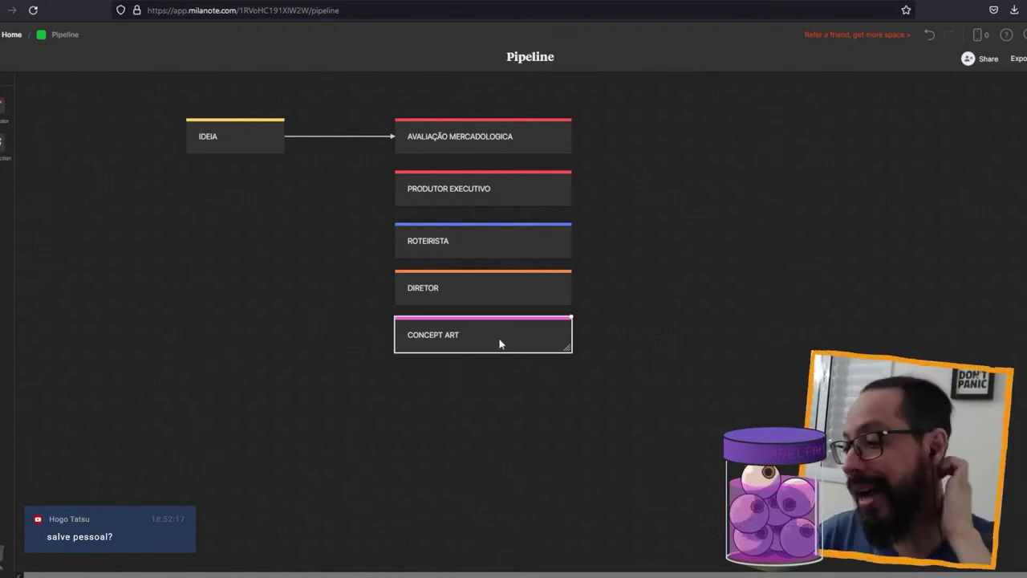
left_click(608, 391)
left_click_drag(607, 391, 358, 207)
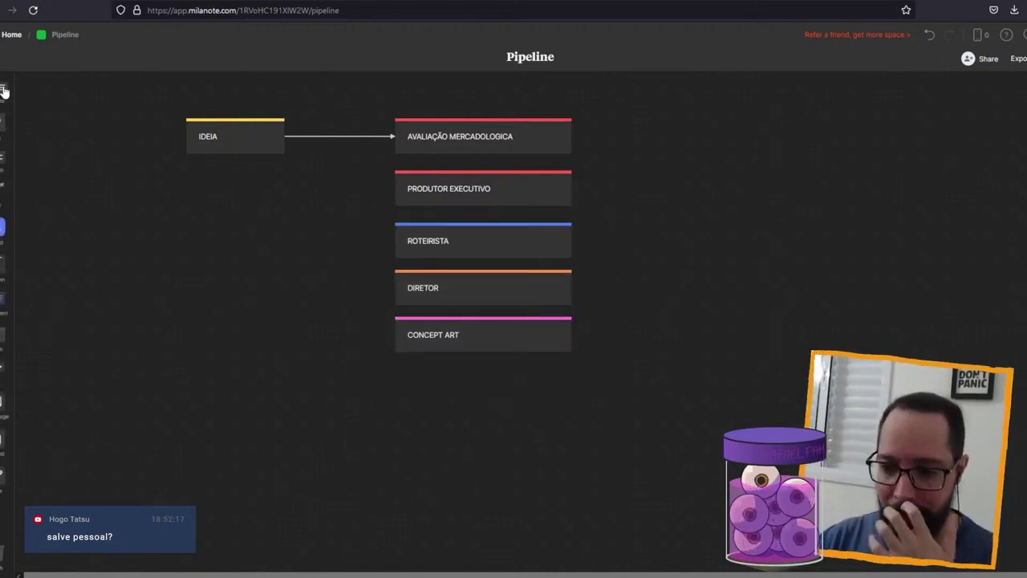
- Paste the two BIBLIA cards, placing BIBLIA DE PITCH left and BIBLIA DE PRODUÇÃO right
key("ctrl+v")
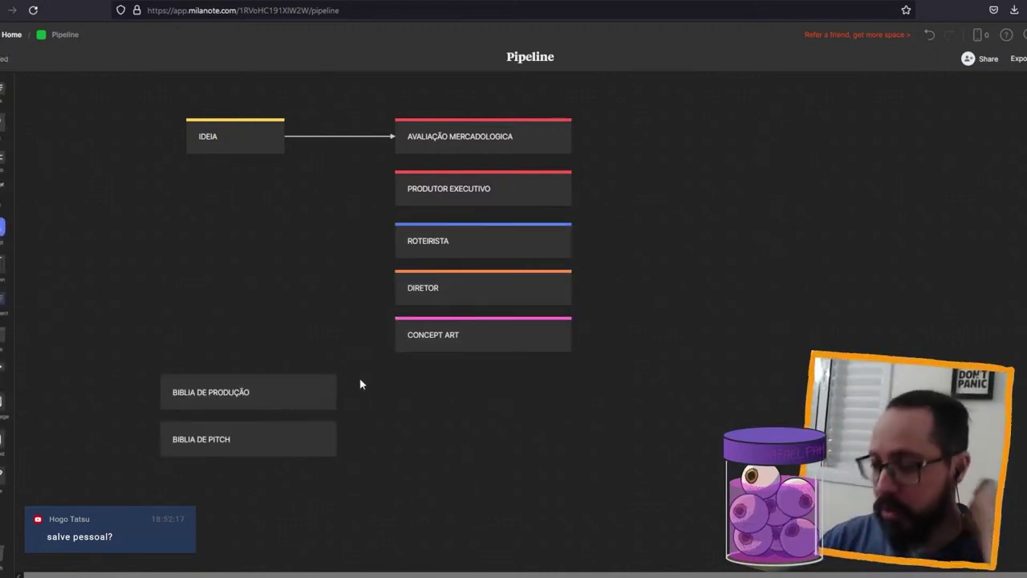
mouse_move(359, 379)
left_mouse_down()
mouse_move(191, 449)
mouse_move(145, 482)
left_mouse_up()
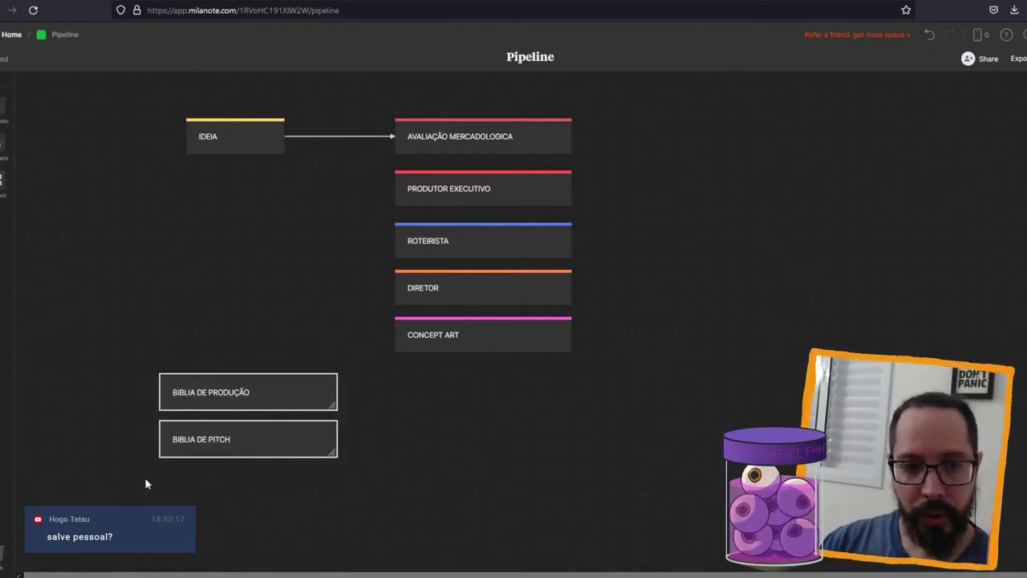
left_click(145, 482)
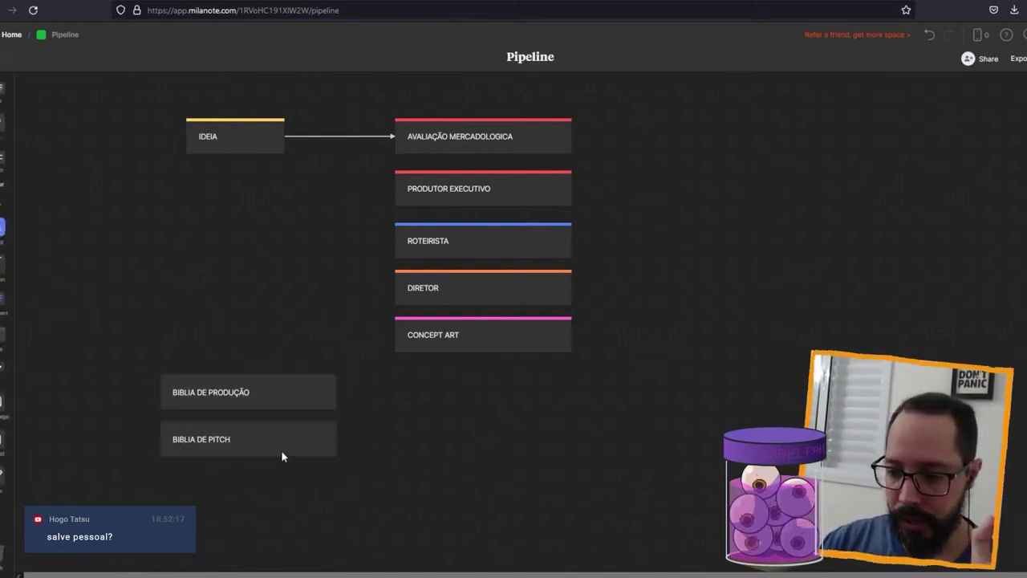
left_click_drag(257, 440, 419, 390)
left_click_drag(240, 392, 600, 387)
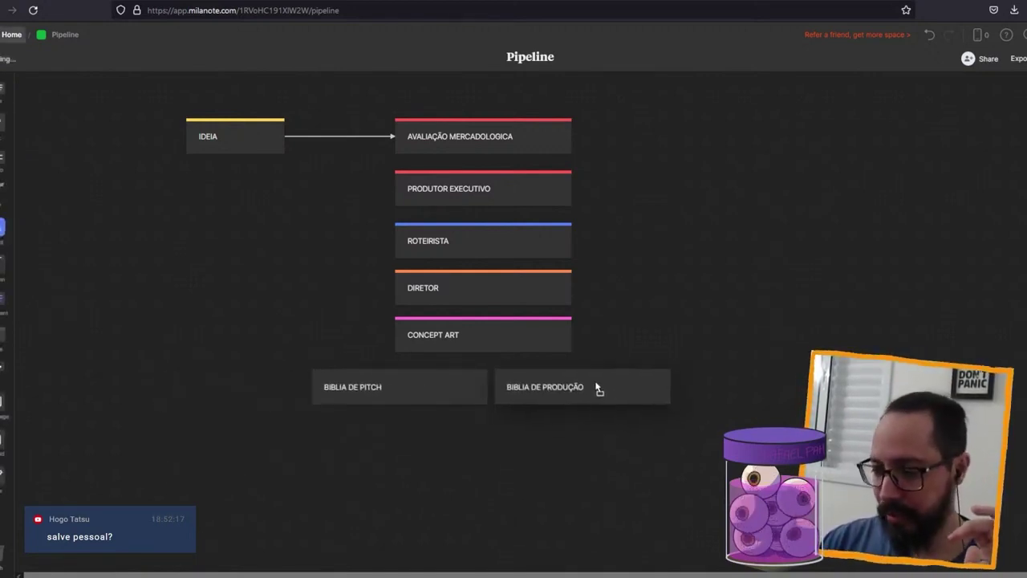
- Shift both BIBLIA cards left and nudge BIBLIA DE PITCH into line with the role column
mouse_move(413, 433)
left_mouse_down()
mouse_move(647, 385)
mouse_move(637, 390)
left_mouse_up()
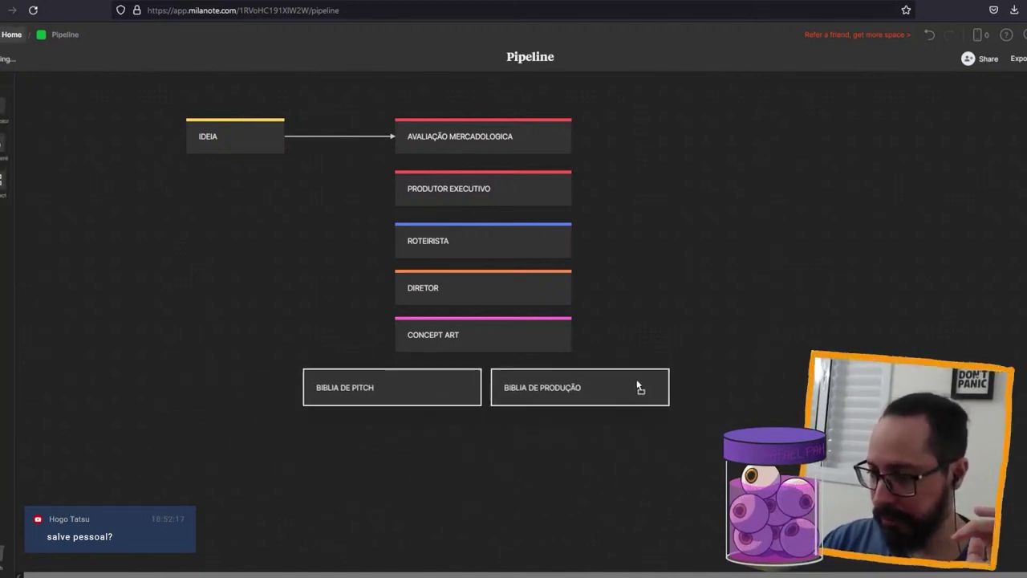
left_click(405, 393)
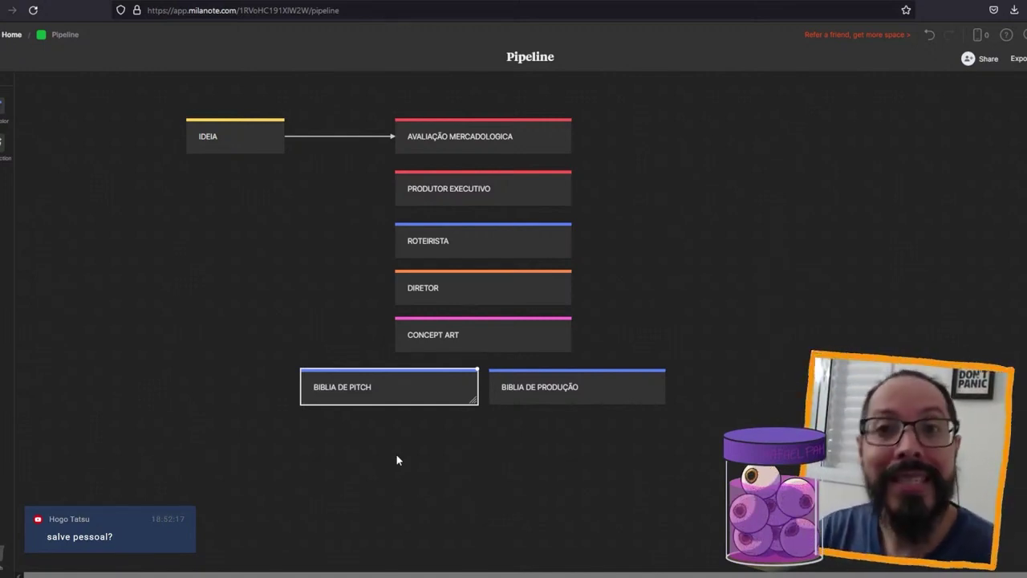
left_click(394, 455)
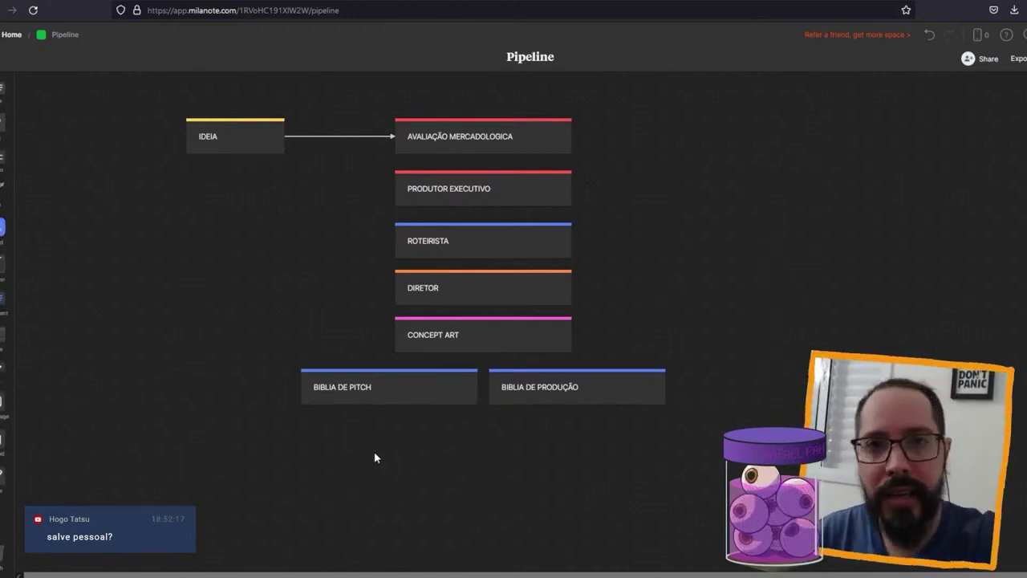
left_click(409, 389)
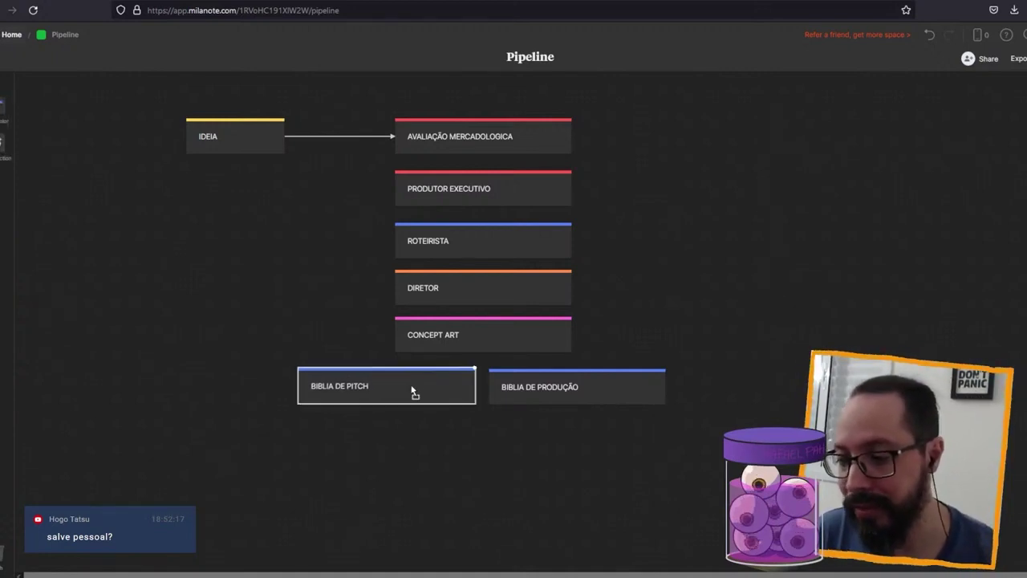
left_click_drag(412, 390, 415, 393)
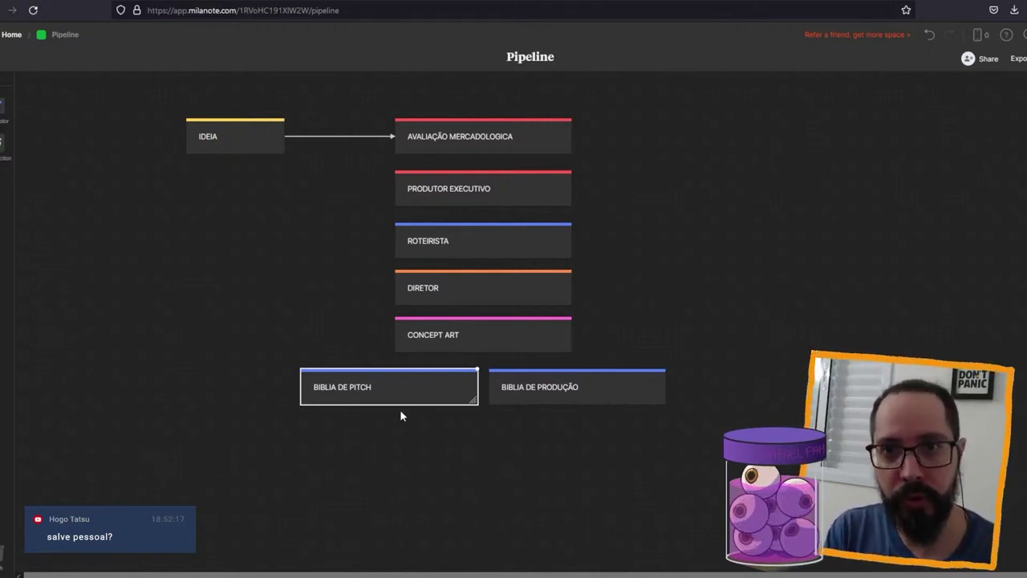
left_click(630, 391)
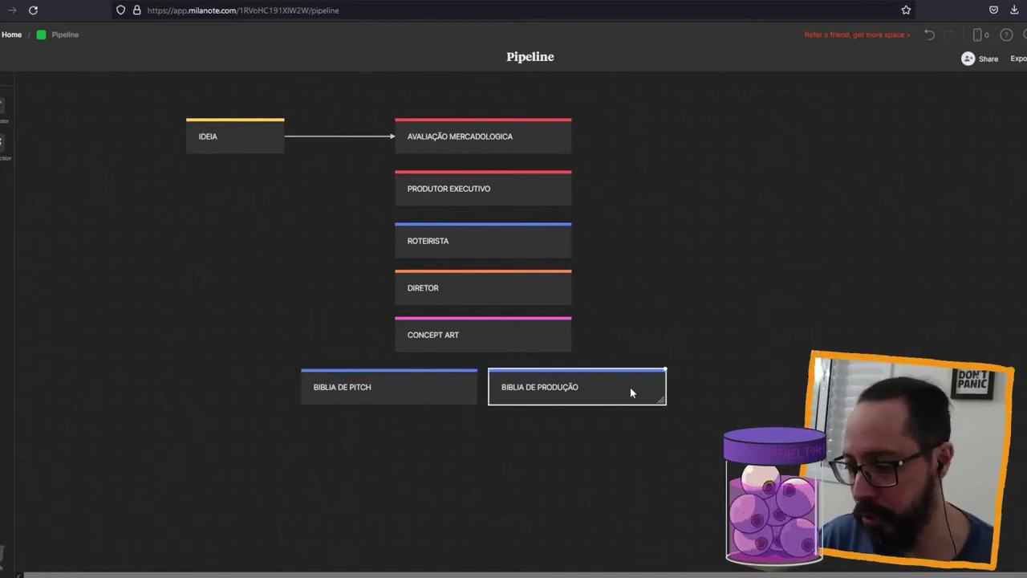
- Give the BIBLIA DE PITCH card a red top strip
right_click(461, 389)
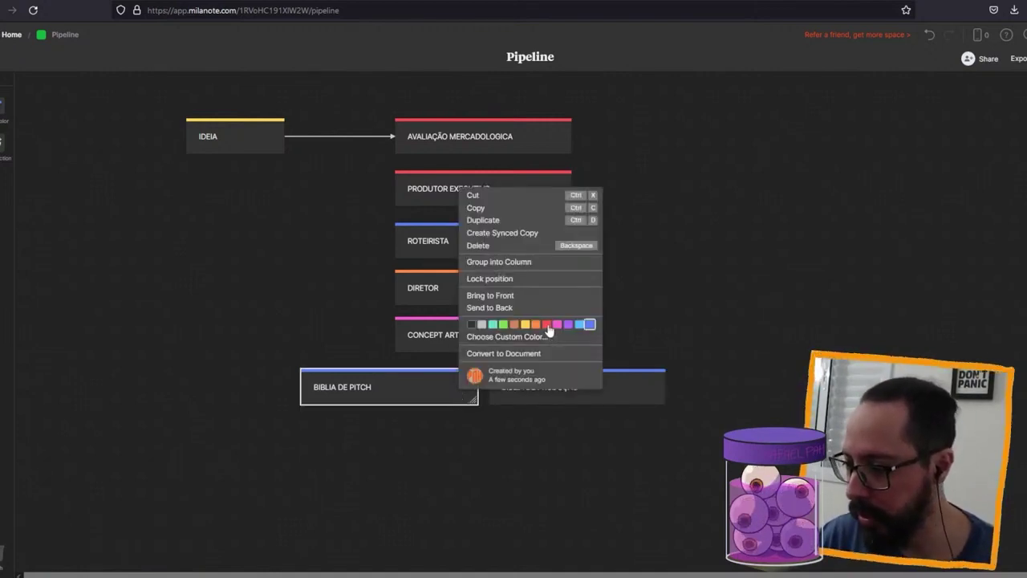
left_click(547, 326)
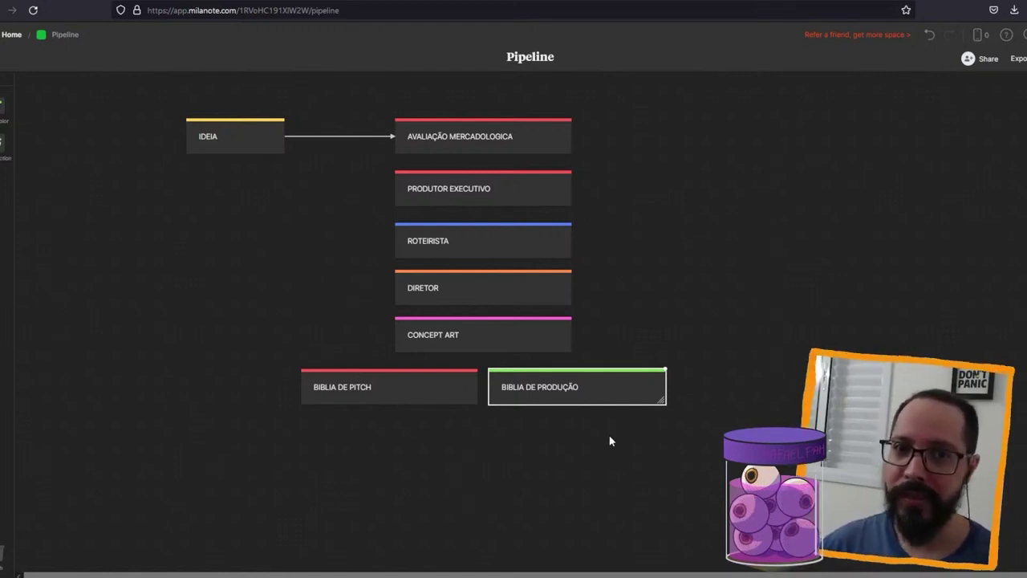
- Paste a PRODUTOR DE LINHA card to the right of BIBLIA DE PRODUÇÃO
left_click(610, 437)
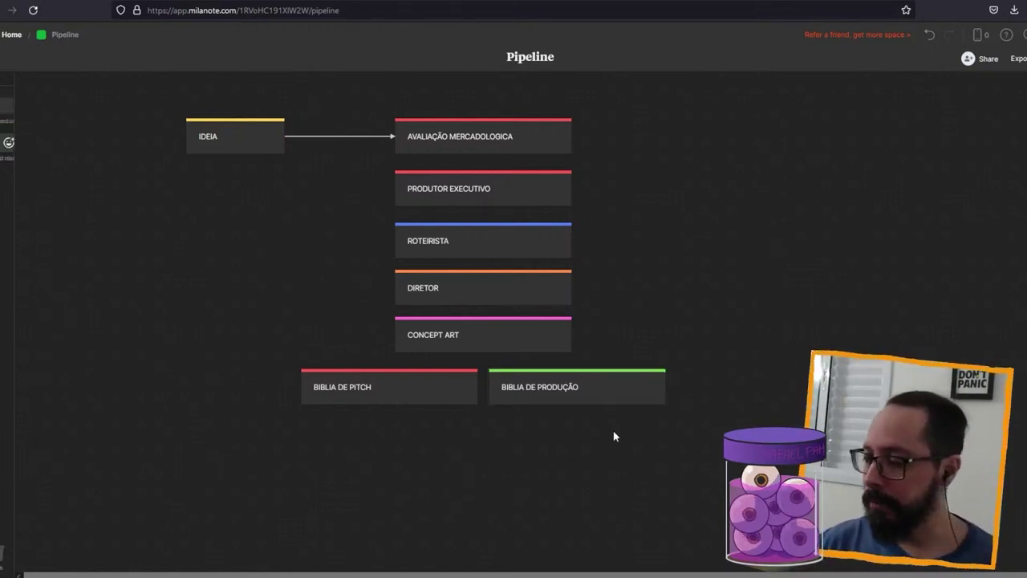
scroll(612, 436, "down", 1)
scroll(613, 384, "up", 1)
mouse_move(611, 385)
left_mouse_down()
mouse_move(625, 413)
mouse_move(609, 393)
left_mouse_up()
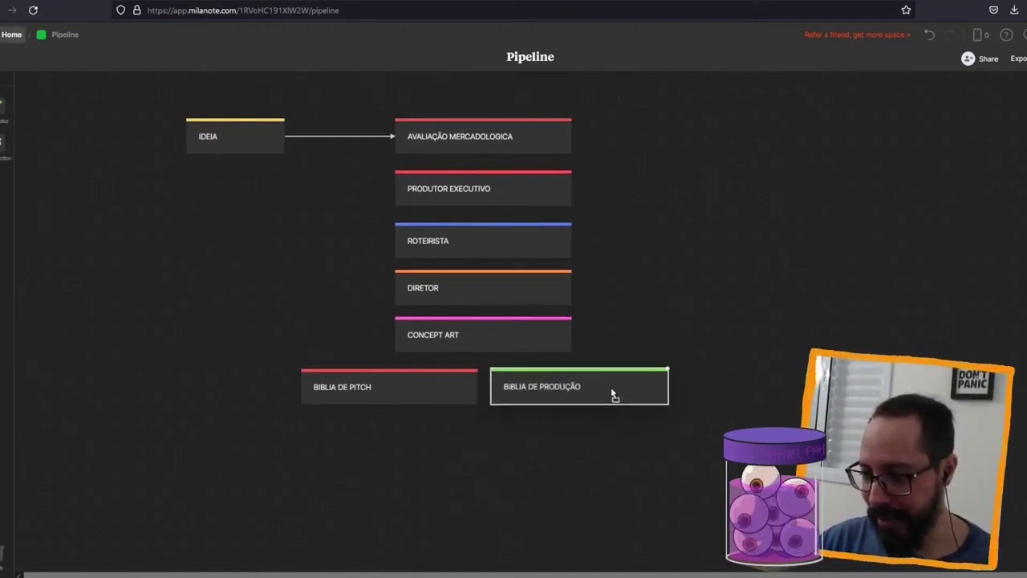
key("ctrl+v")
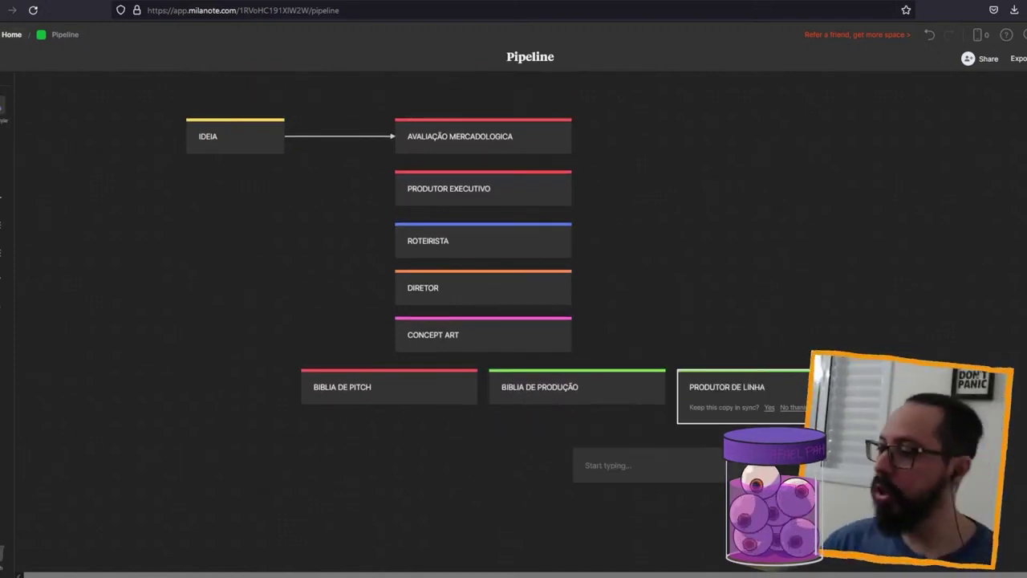
left_click(653, 282)
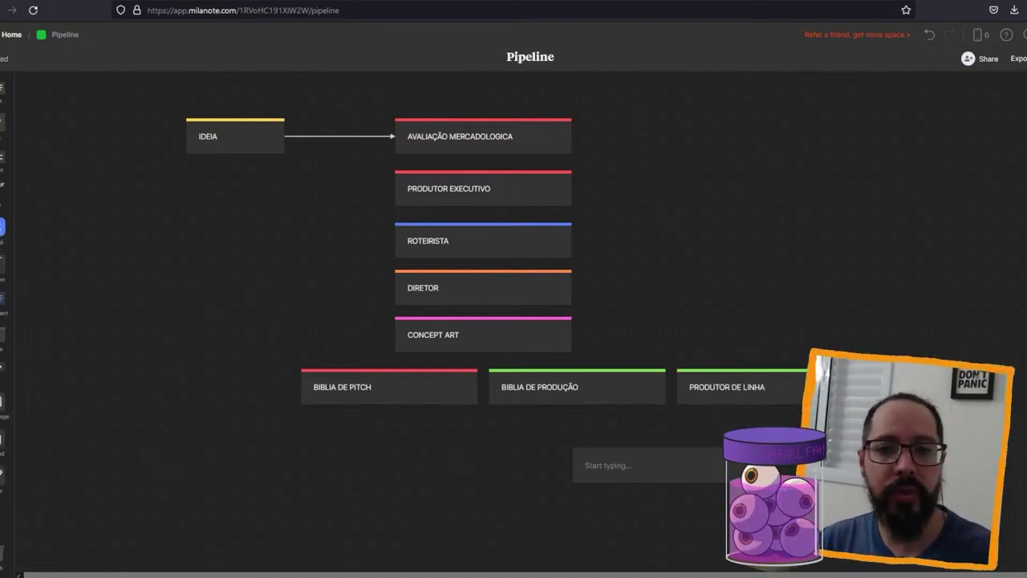
- Box-select the role cards from PRODUTOR EXECUTIVO through CONCEPT ART
left_click(743, 396)
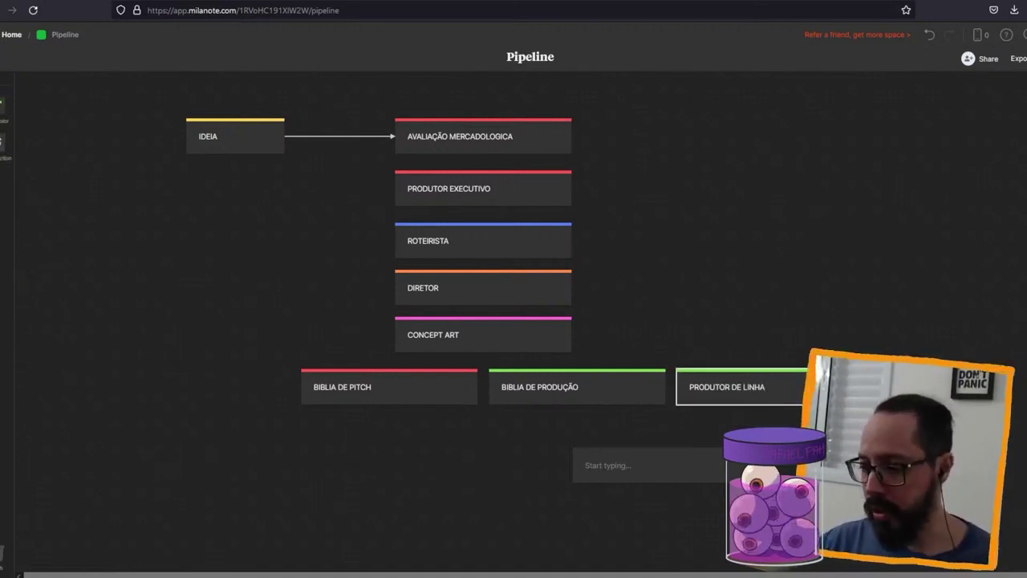
scroll(743, 396, "down", 1)
right_click(832, 237)
left_click(754, 343)
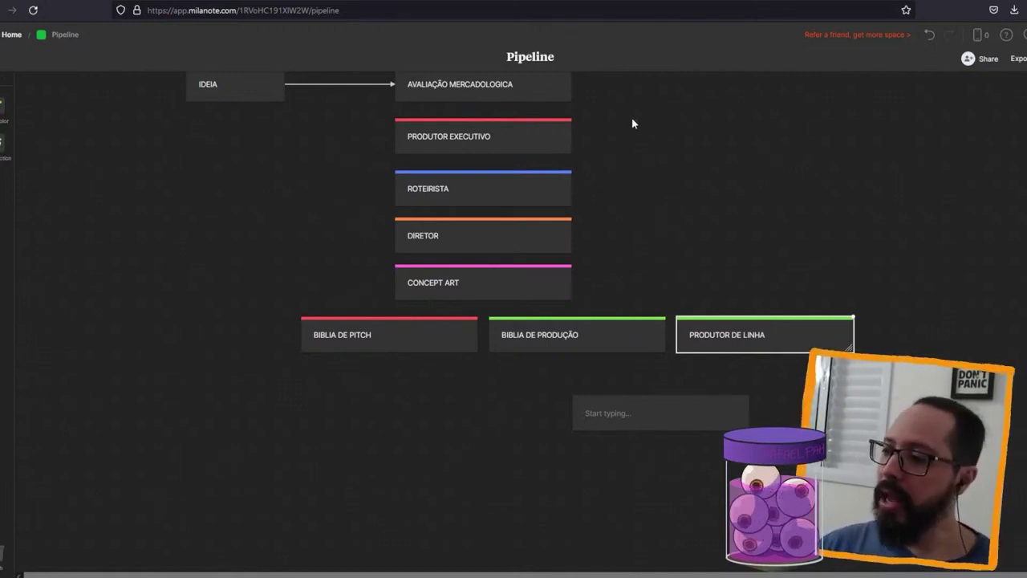
mouse_move(631, 118)
left_mouse_down()
mouse_move(359, 285)
mouse_move(350, 301)
left_mouse_up()
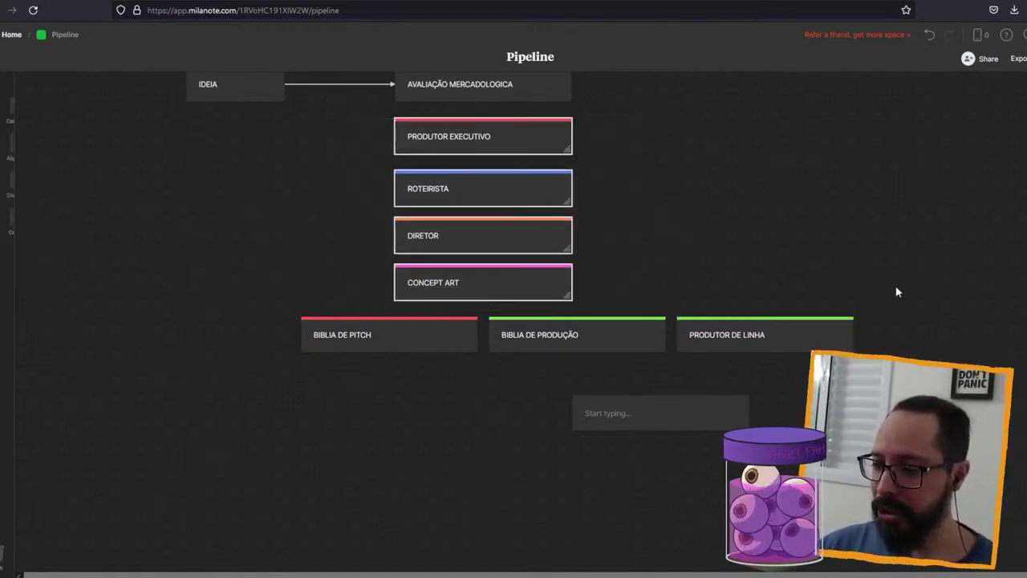
- Deselect the four role cards and drag the empty note up and to the right, out of the way
left_click(719, 419)
left_click_drag(719, 418, 738, 401)
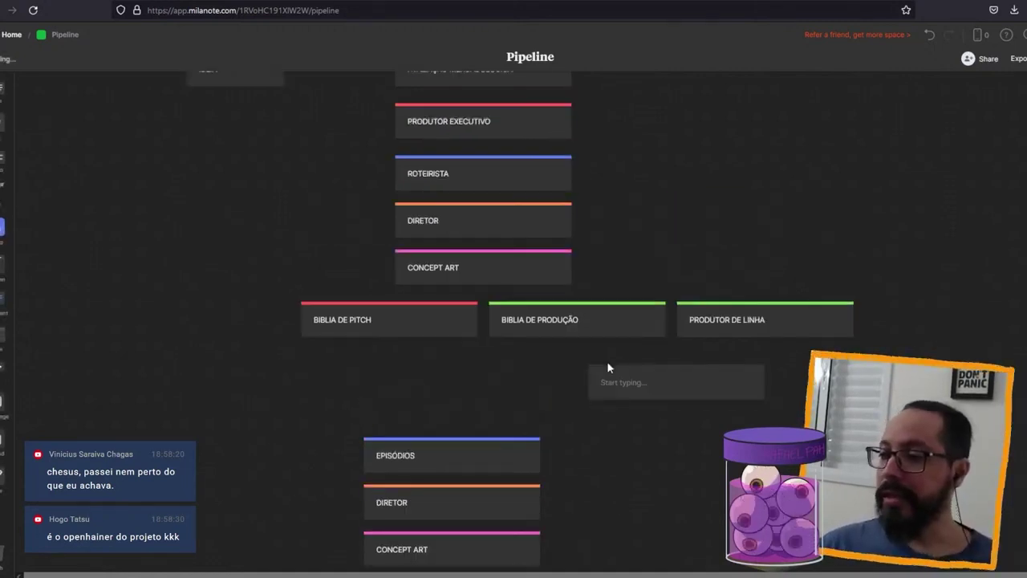
scroll(607, 366, "up", 1)
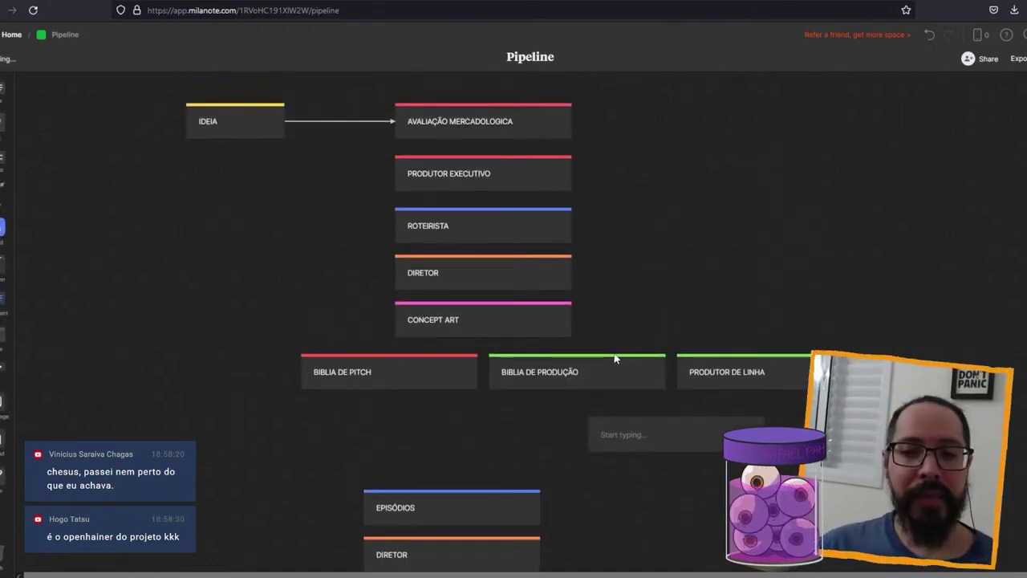
- Compare the ROTEIRISTA and EPISÓDIOS cards by selecting each in turn while scrolling between them
left_click(531, 232)
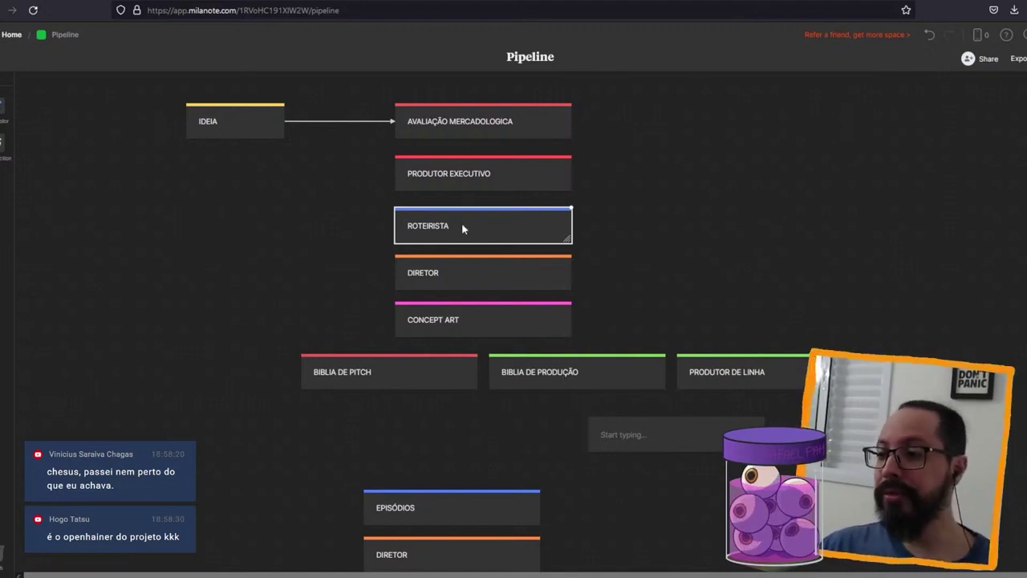
scroll(385, 232, "down", 1)
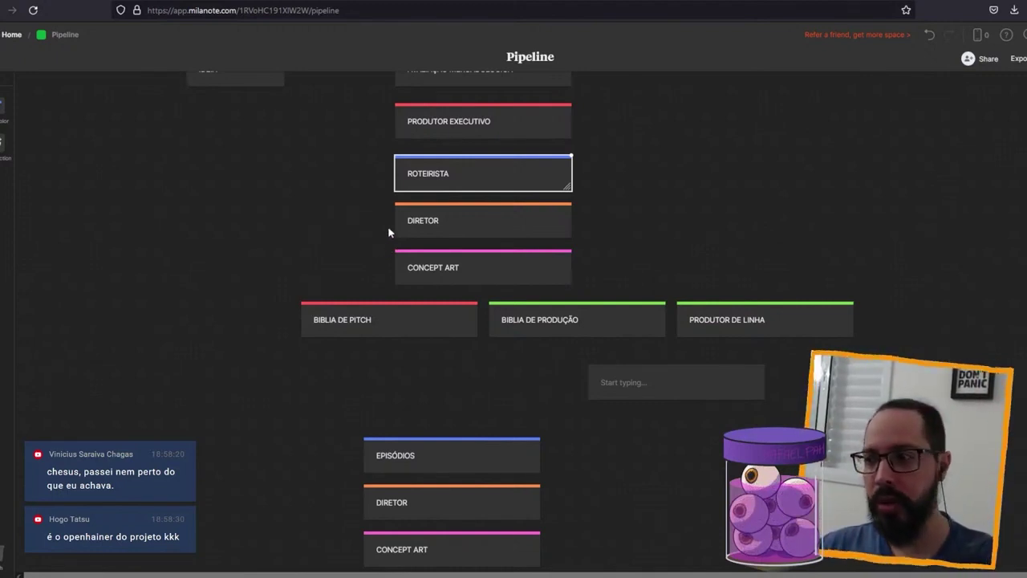
left_click(472, 465)
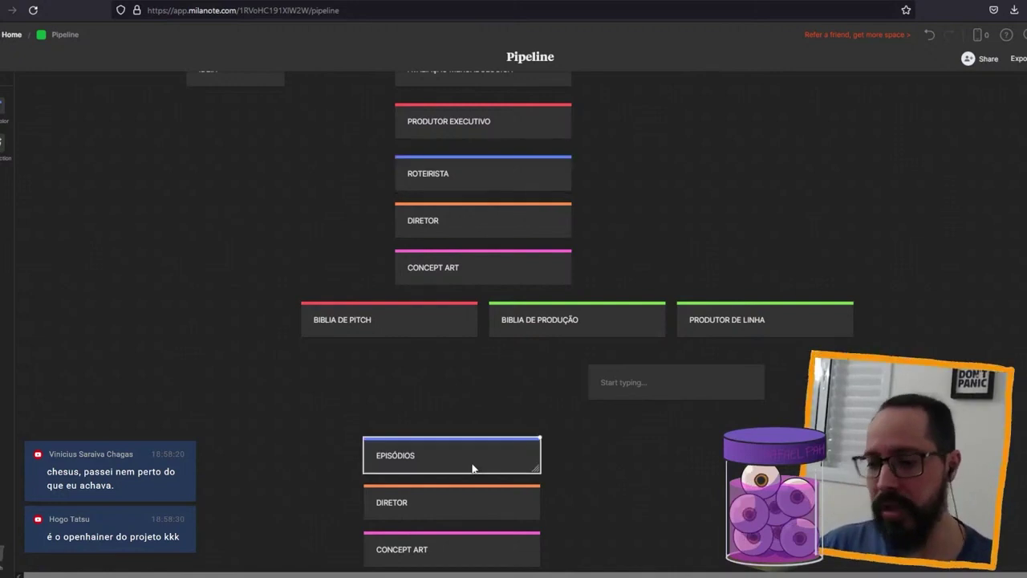
scroll(421, 395, "up", 1)
left_click(479, 237)
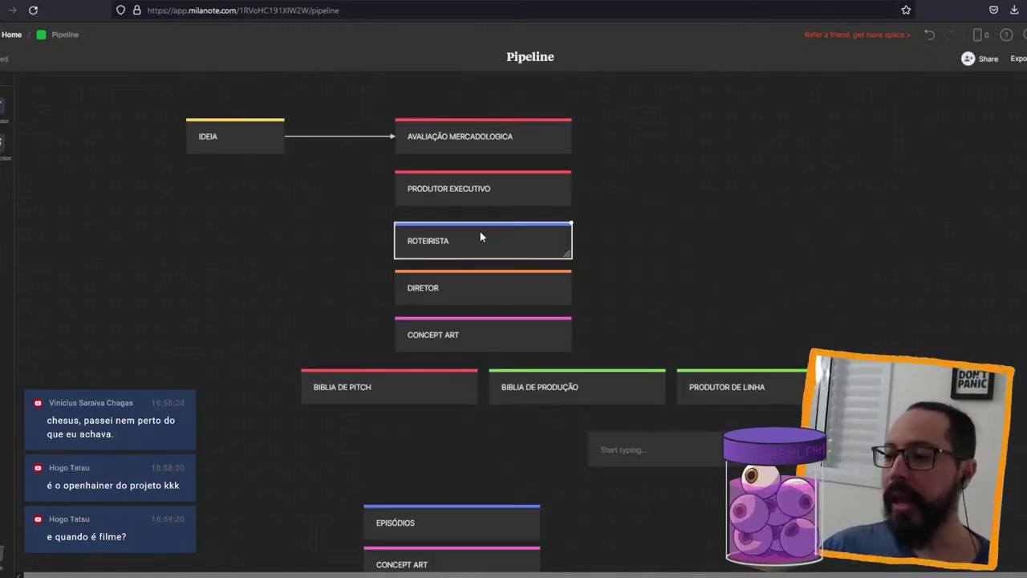
scroll(382, 467, "down", 2)
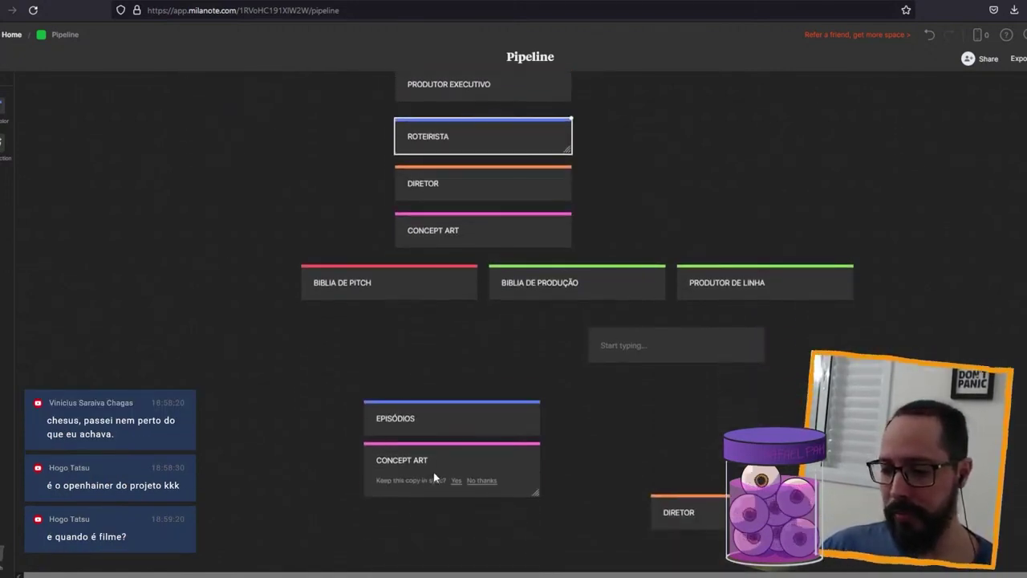
left_click(439, 418)
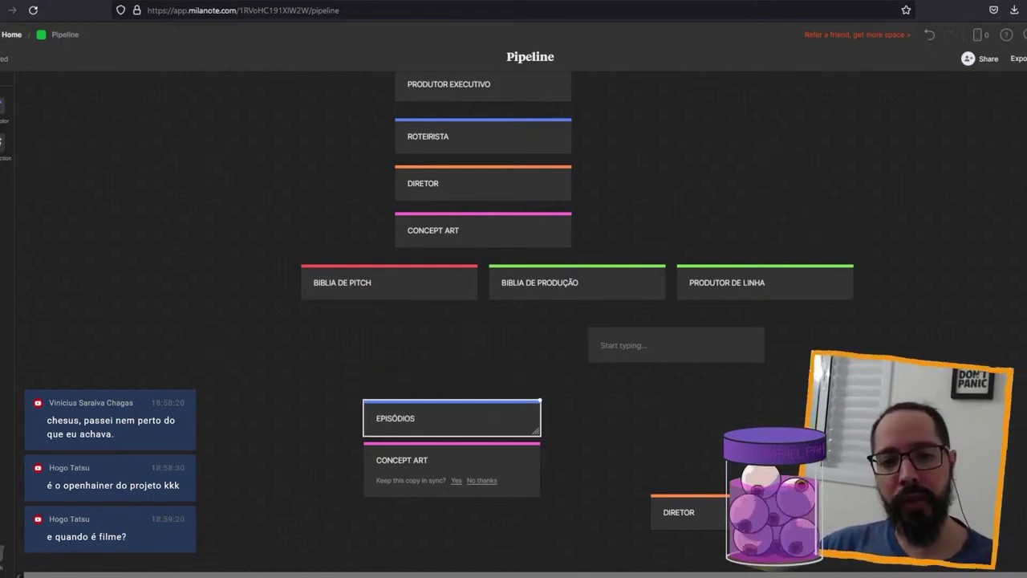
scroll(340, 301, "up", 1)
scroll(340, 301, "up", 3)
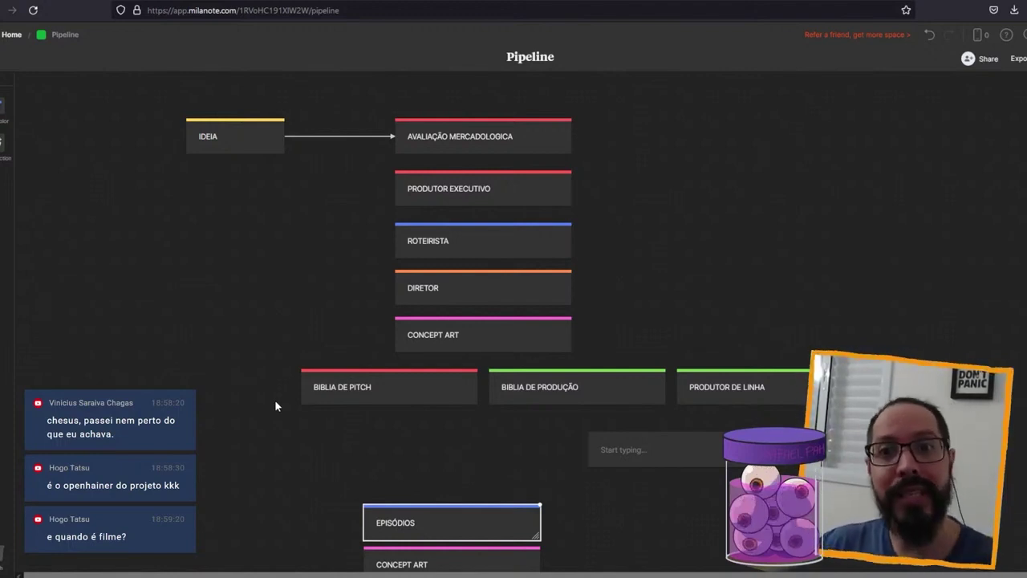
left_click(275, 399)
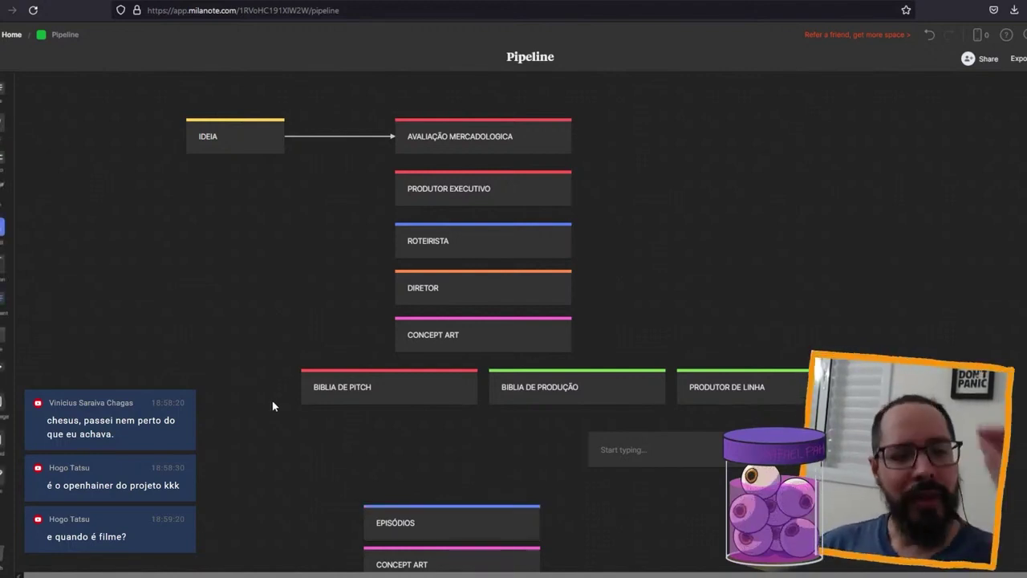
scroll(295, 392, "down", 3)
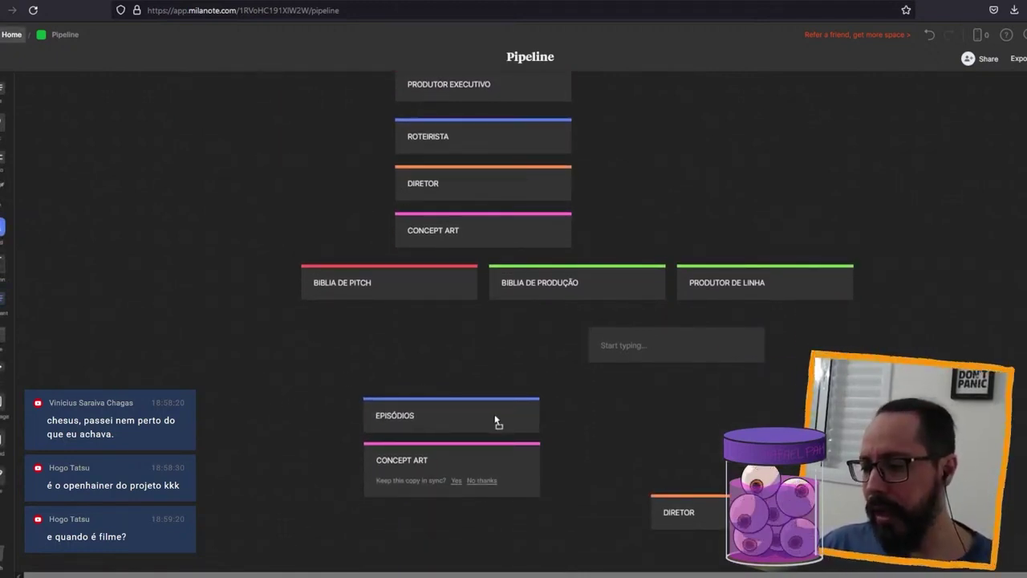
- Nudge EPISÓDIOS up and rename the copied CONCEPT ART card to DESIGN DE PERSONAGEM
left_click_drag(495, 415, 493, 410)
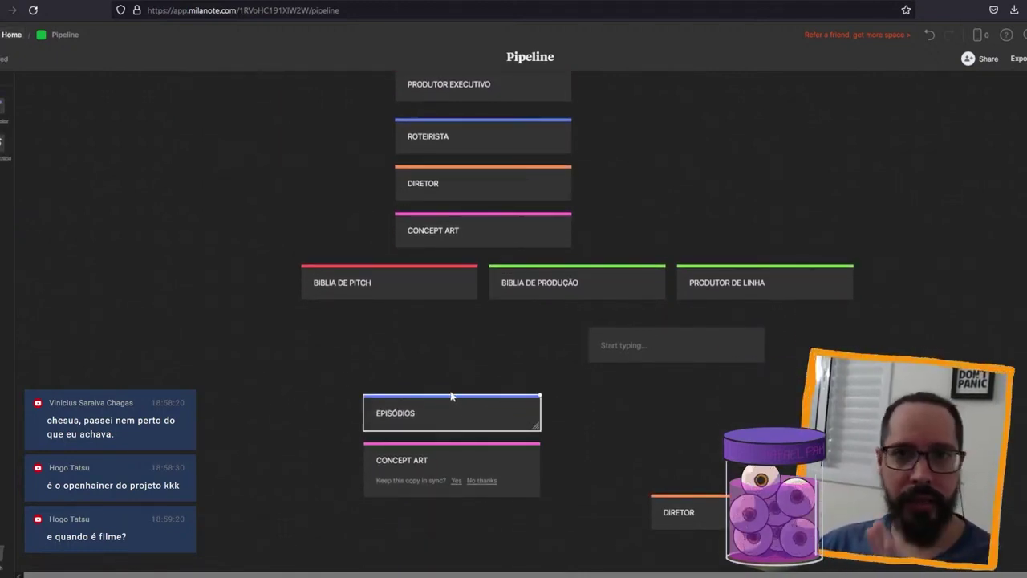
double_click(433, 460)
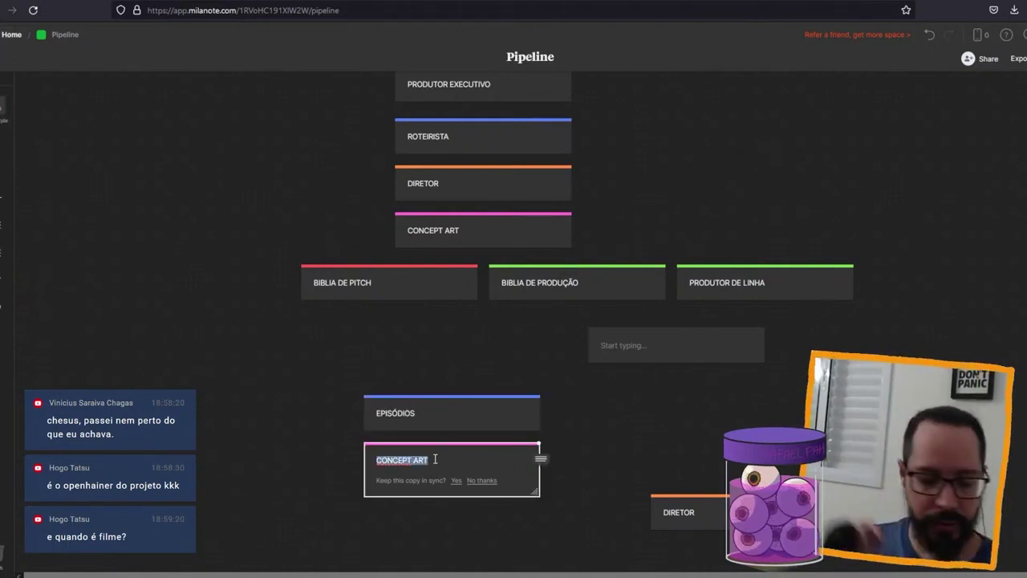
type("DESIGN DE PERSONAGEM")
key("Return")
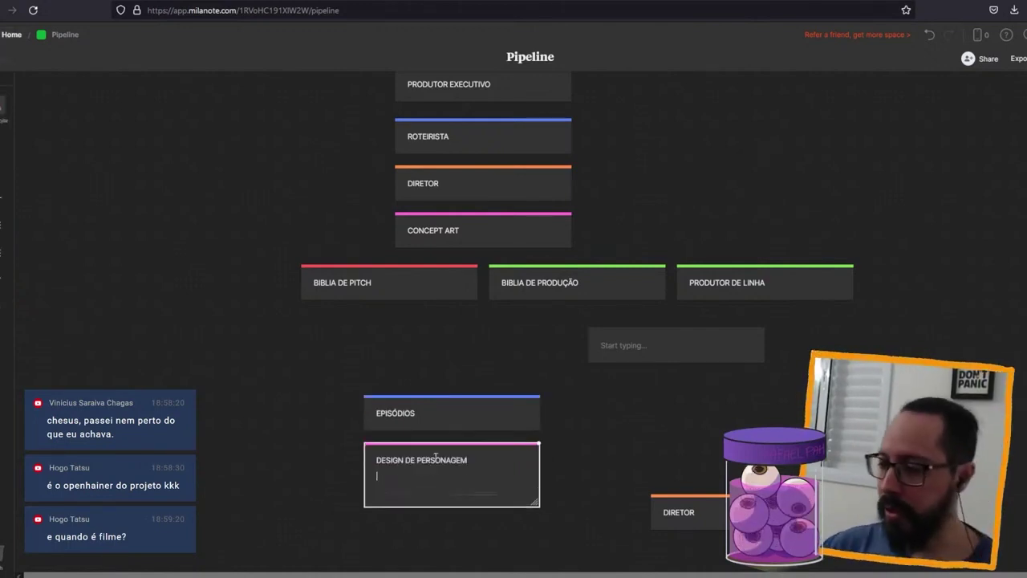
key("BackSpace")
left_click(523, 461)
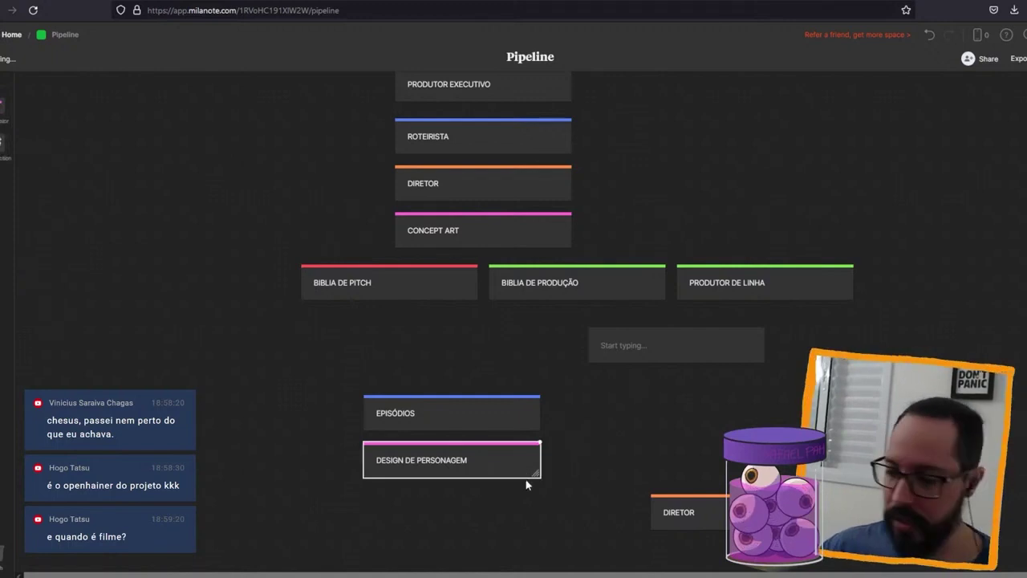
- Duplicate it into DESIGN DE CENÁRIO and DESIGN DE OBJETO DE CENA cards
key("ctrl+d")
type("CENÁRIO")
key("ctrl+d")
double_click(421, 543)
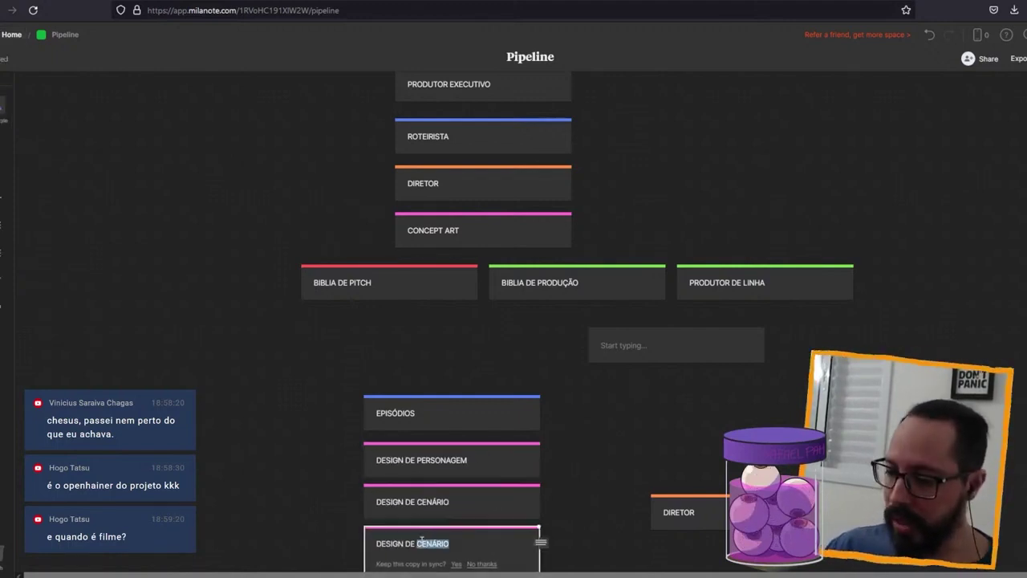
type("OBJETO DE CENA")
left_click(570, 422)
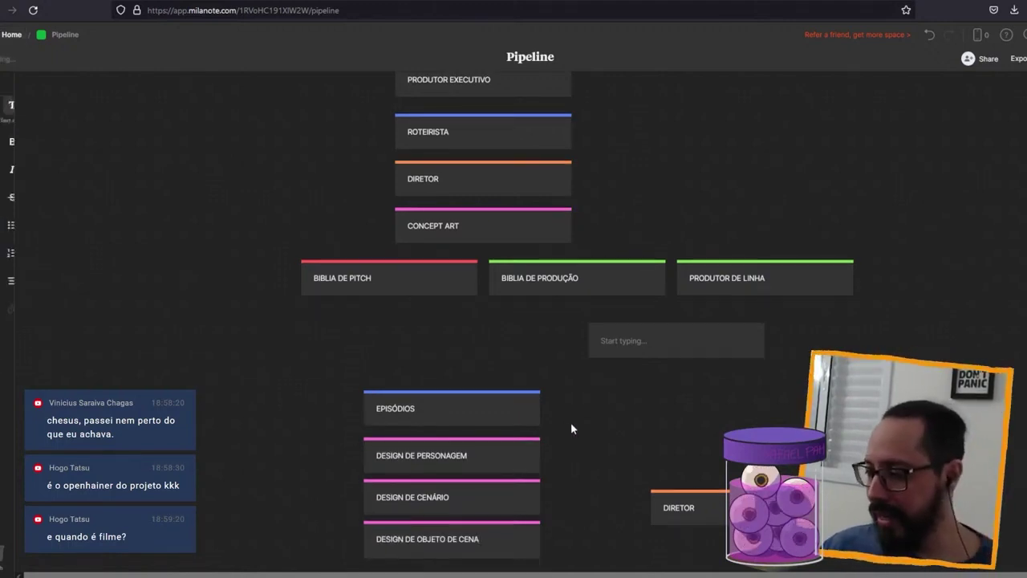
- Write PROP in the empty card, narrow it, and move it left beside the design cards
scroll(570, 428, "down", 1)
left_click(651, 285)
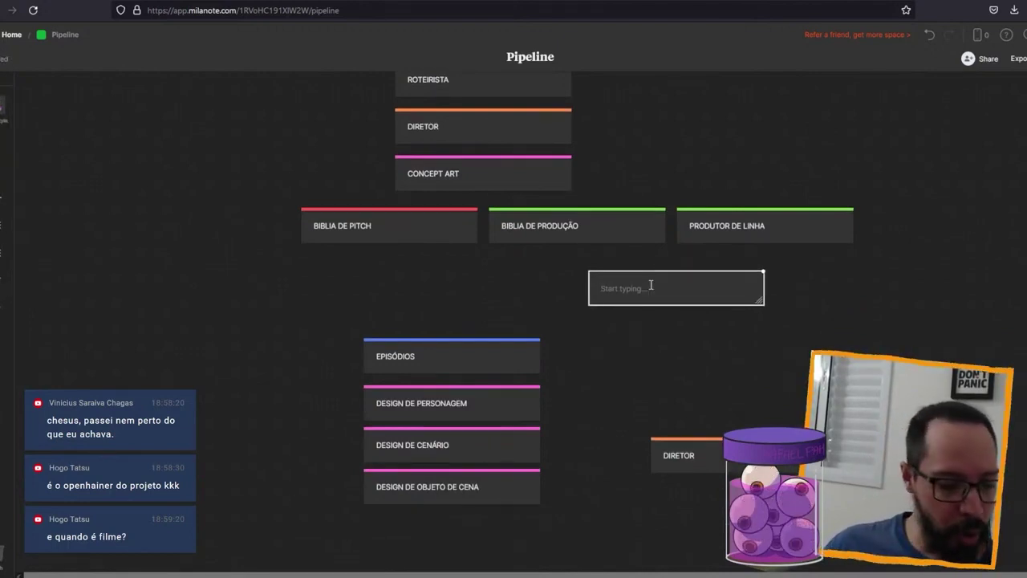
type("PROP")
left_click(745, 320)
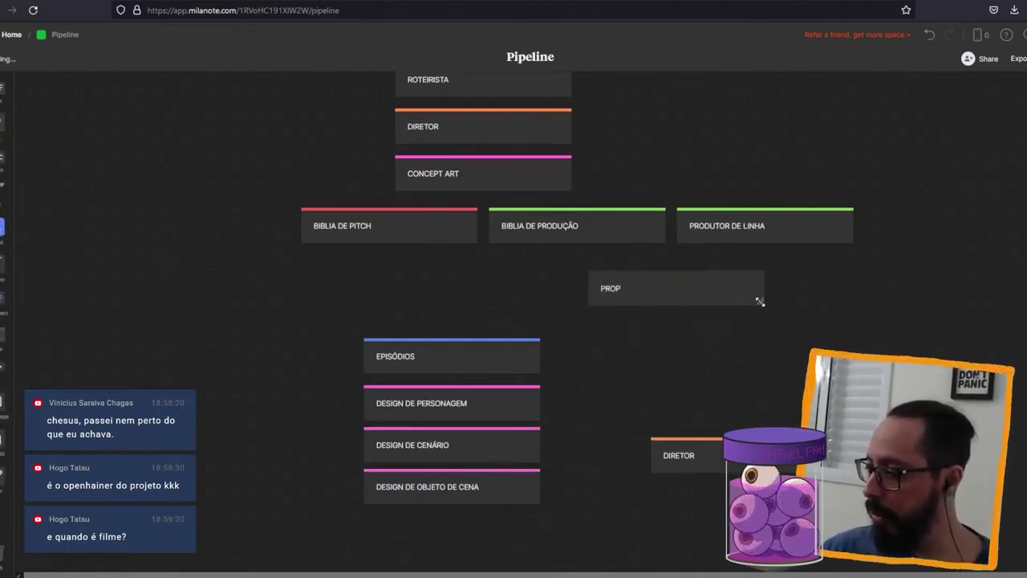
left_click_drag(759, 301, 676, 303)
mouse_move(609, 292)
left_mouse_down()
mouse_move(307, 304)
mouse_move(315, 487)
left_mouse_up()
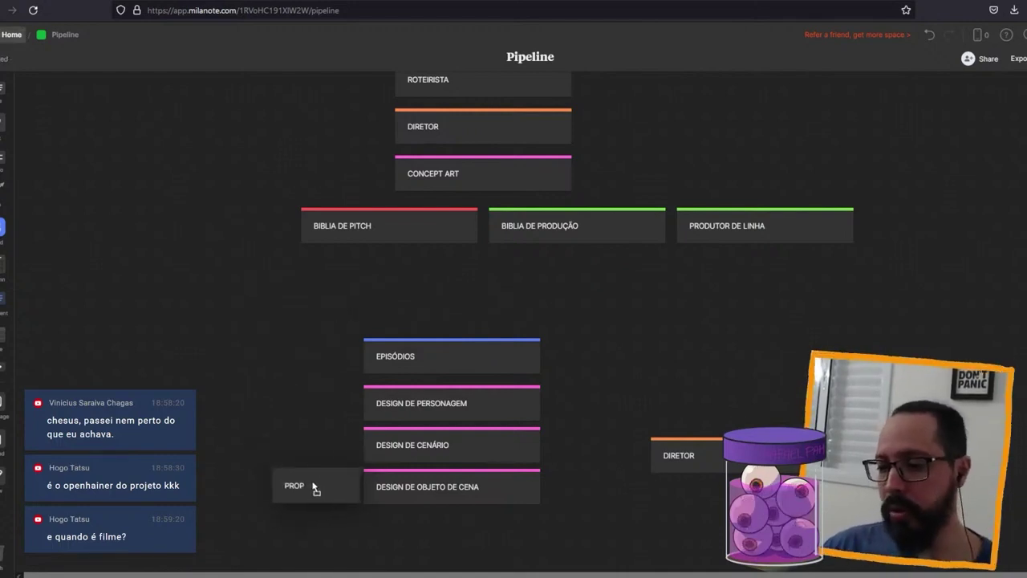
- Move the three DESIGN cards left and paste a pink DIRETOR DE ARTE card above them
scroll(284, 435, "down", 1)
left_click_drag(566, 337, 479, 432)
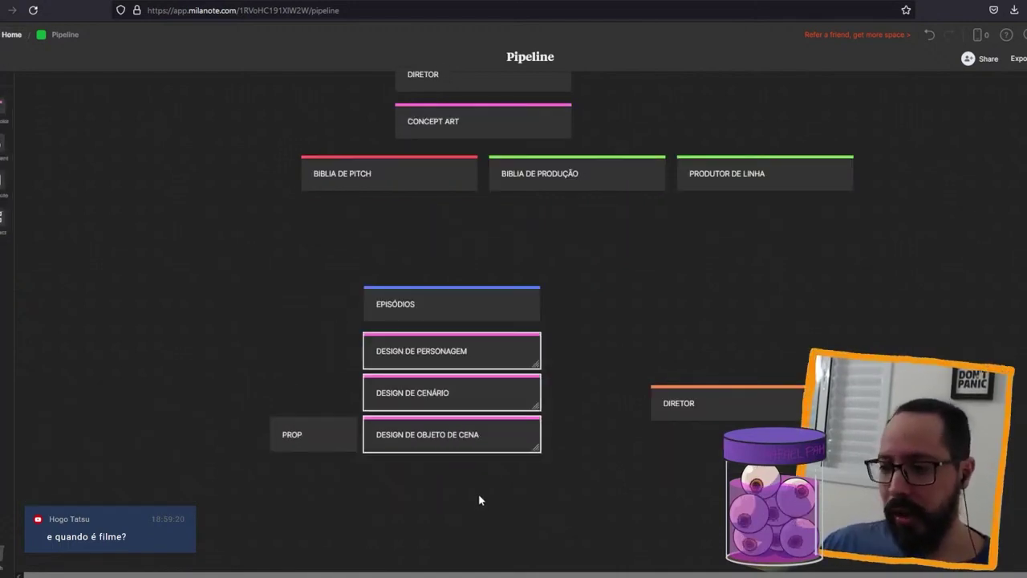
left_click_drag(559, 369, 268, 368)
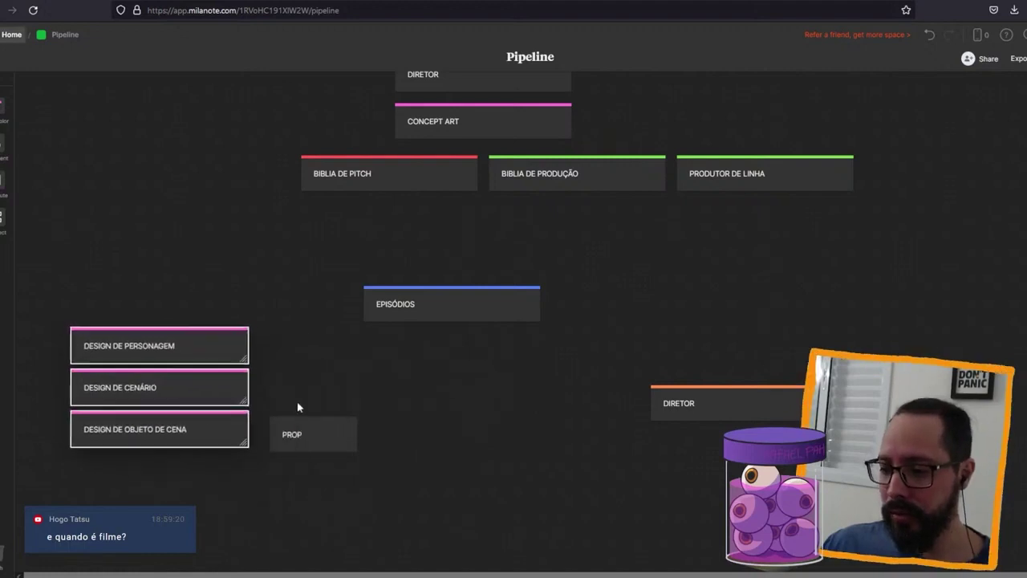
key("ctrl+v")
left_click(262, 252)
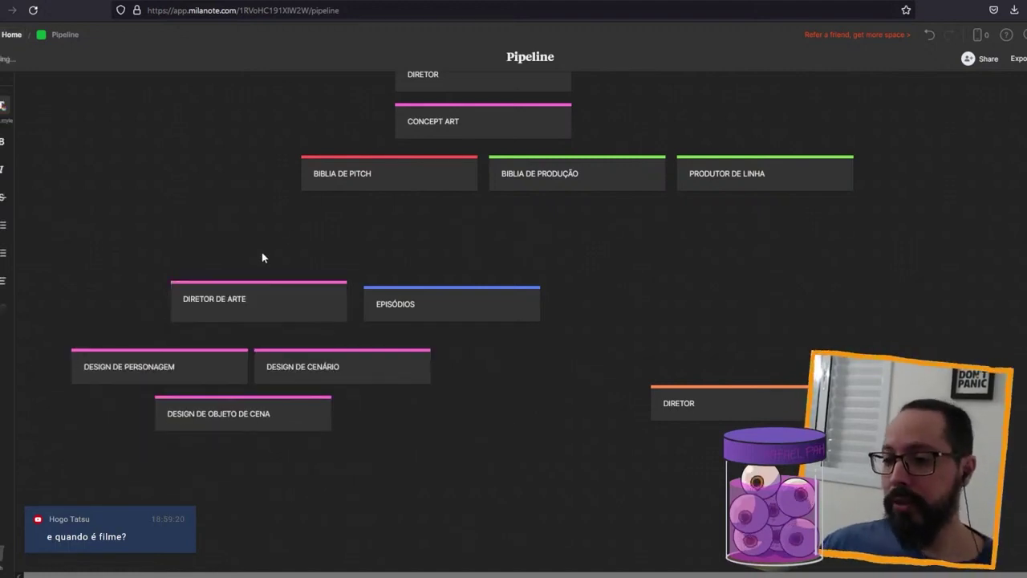
left_click(188, 370)
left_click(361, 369)
left_click(309, 419)
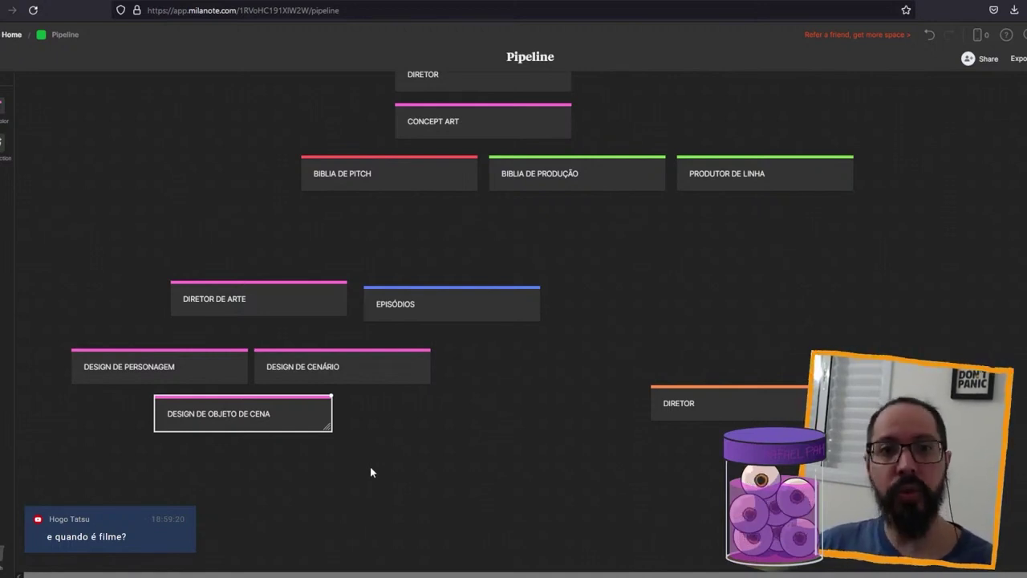
left_click(275, 310)
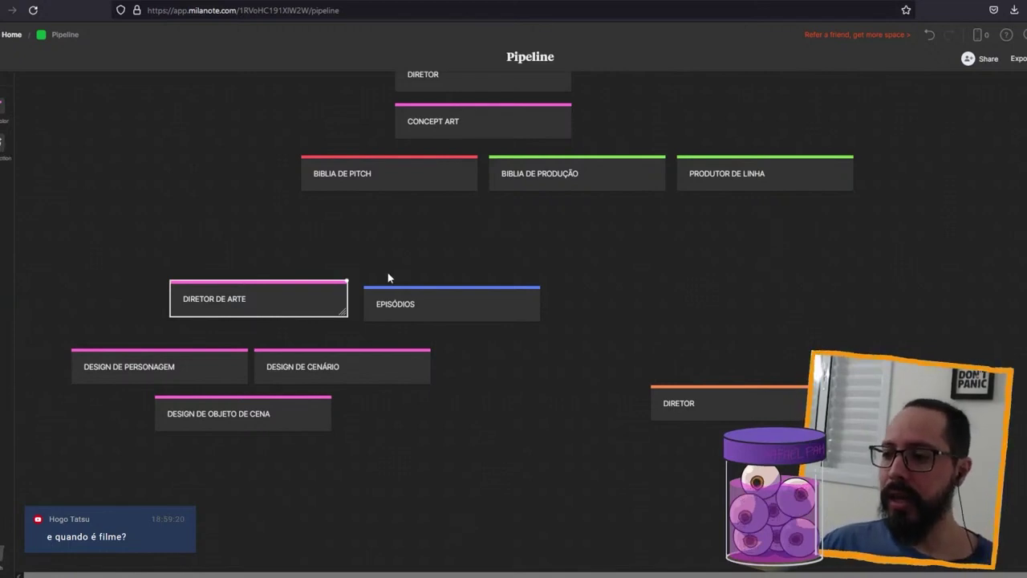
left_click(463, 122)
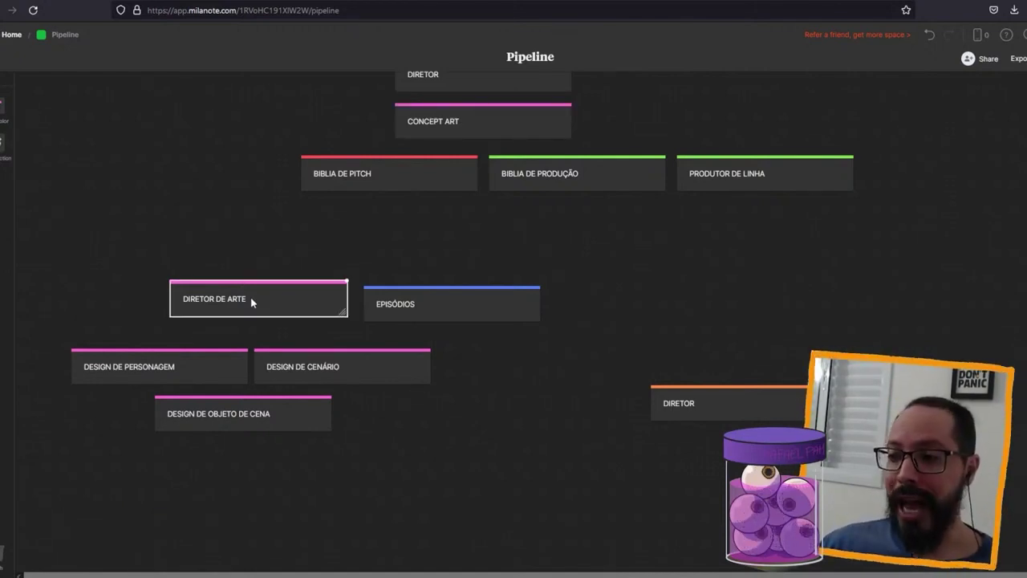
left_click(513, 130)
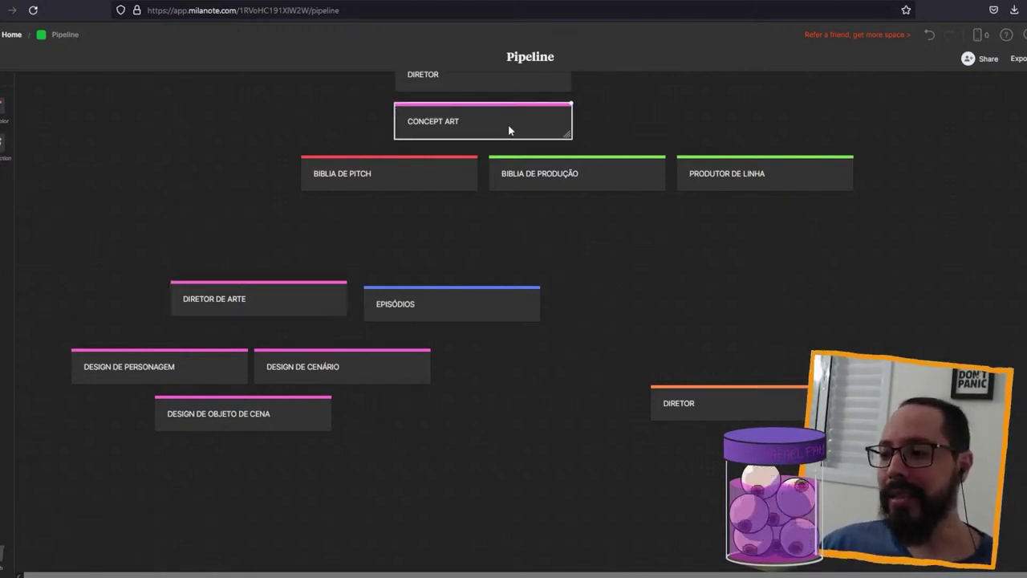
left_click(214, 252)
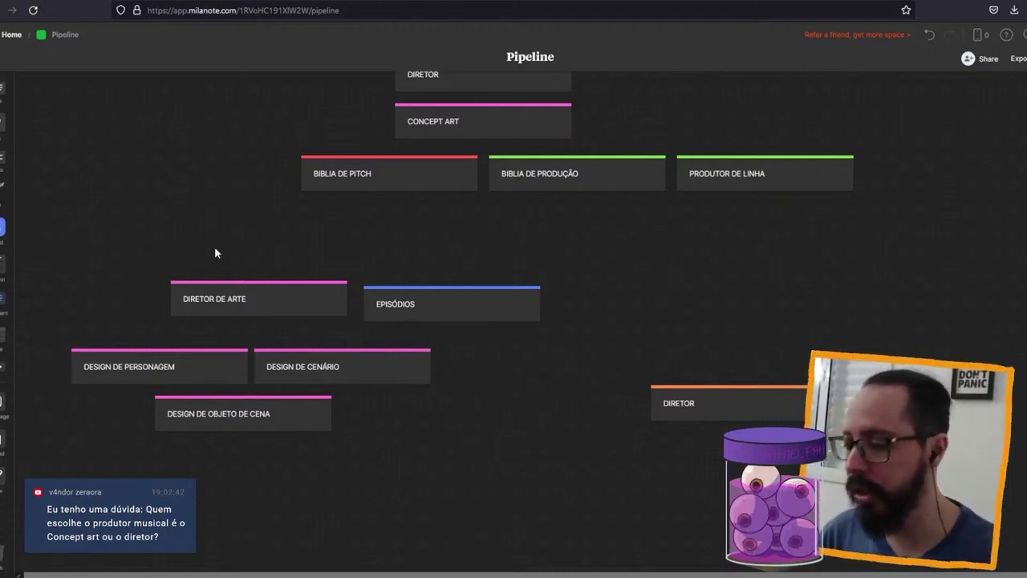
key("ctrl+z")
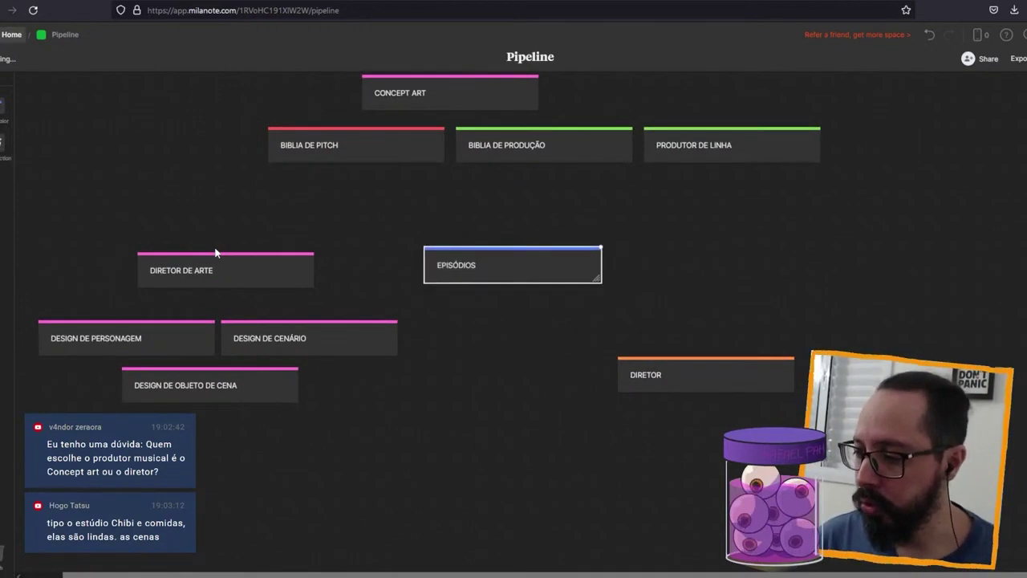
key("ctrl+shift+z")
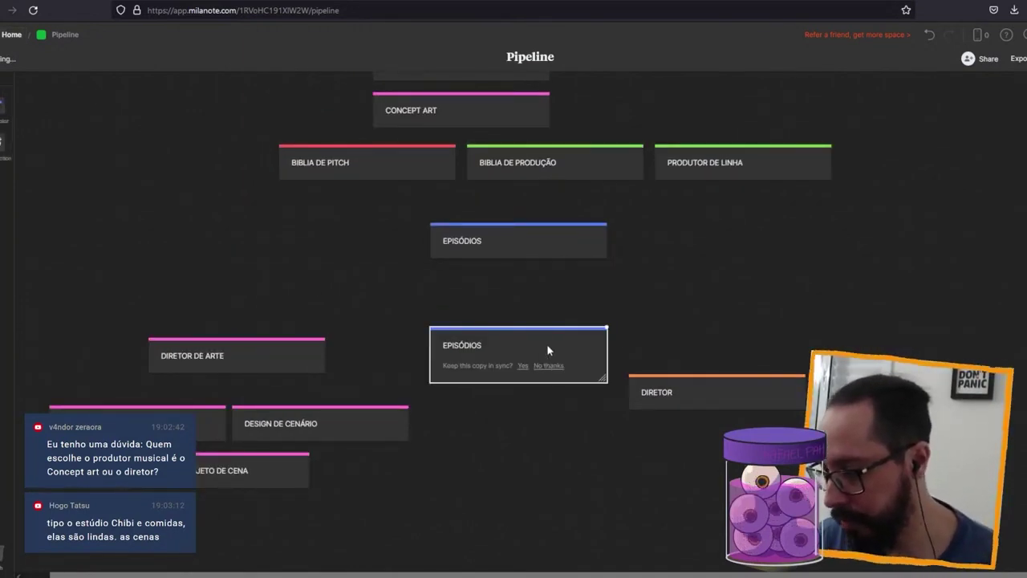
key("ctrl+z")
key("ctrl+z")
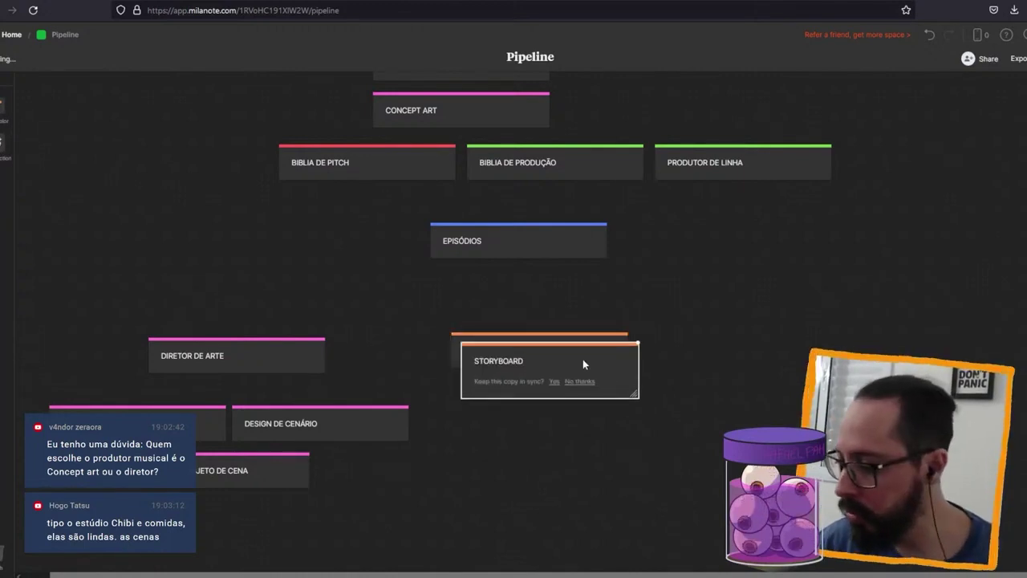
left_click_drag(582, 359, 583, 395)
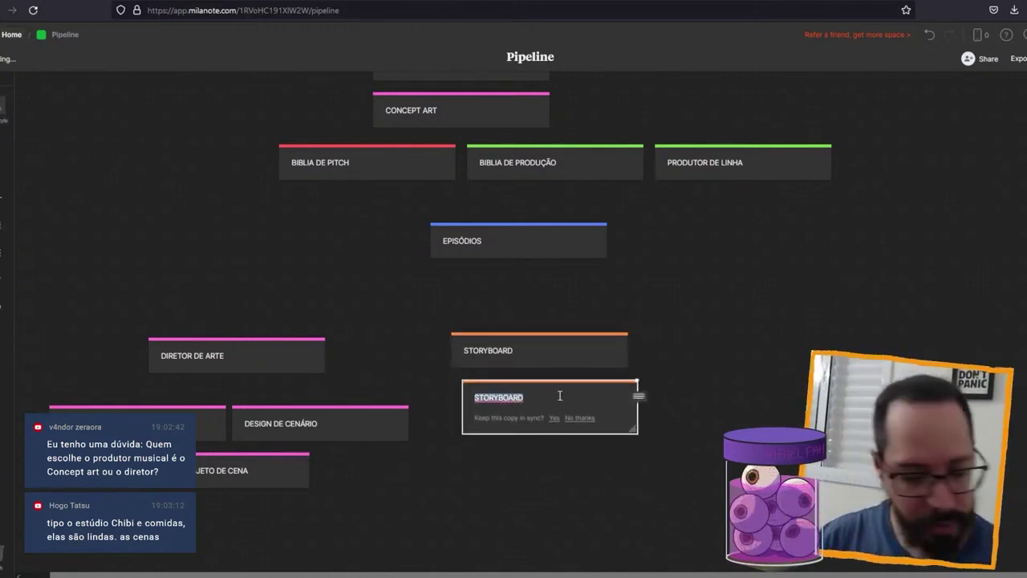
type("ANIMATIC")
left_click(672, 347)
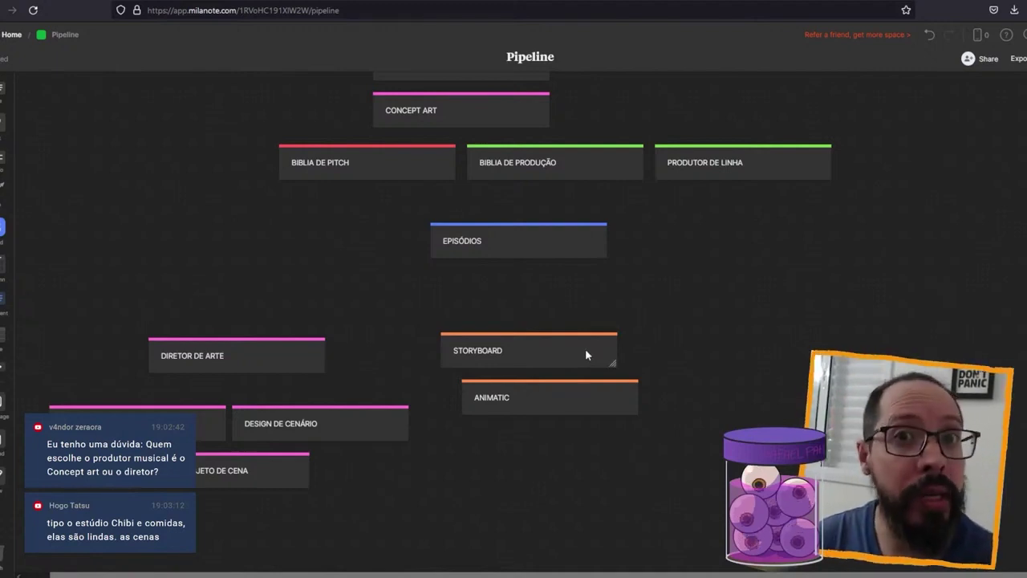
left_click(582, 347)
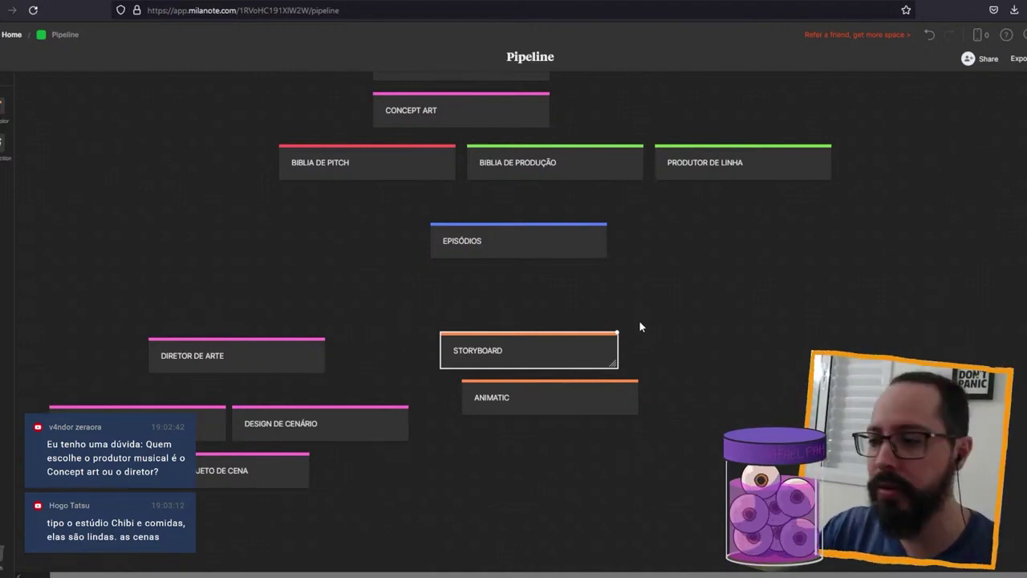
left_click(639, 326)
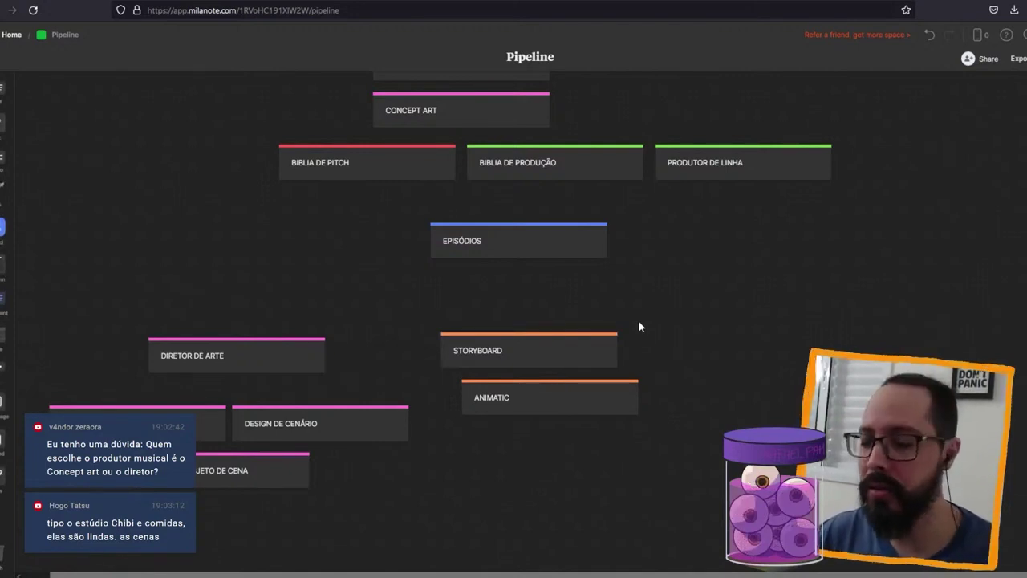
left_click(569, 354)
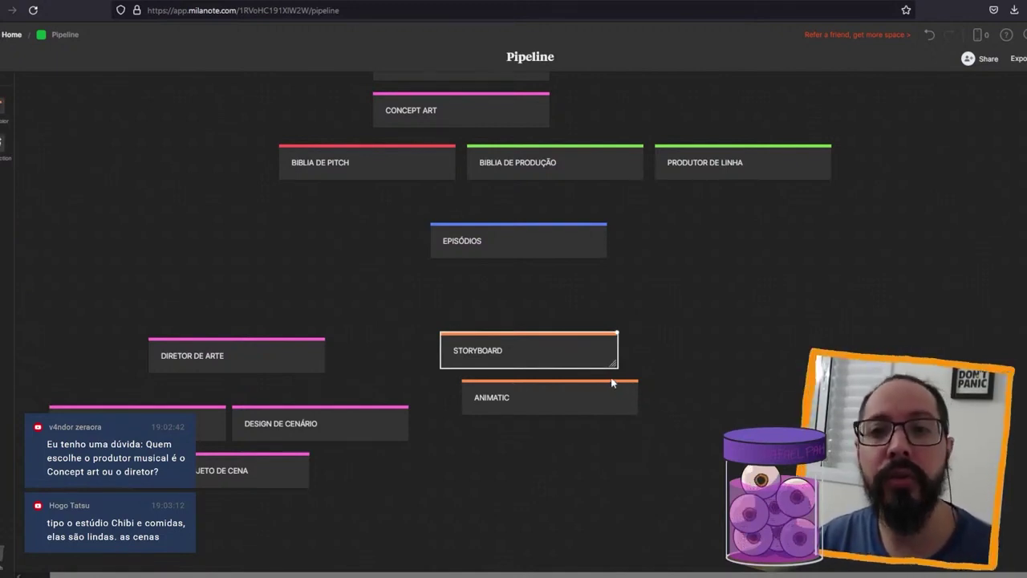
- Rename the EPISÓDIOS card to 'ROTEIRO dos EPISÓDIOS'
left_click(557, 247)
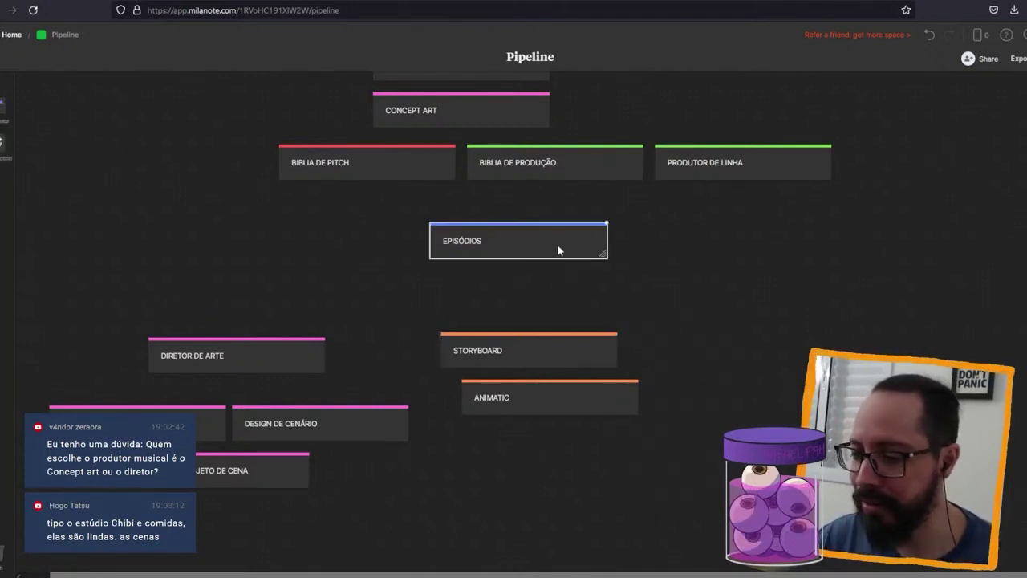
left_click_drag(549, 271, 545, 282)
double_click(488, 246)
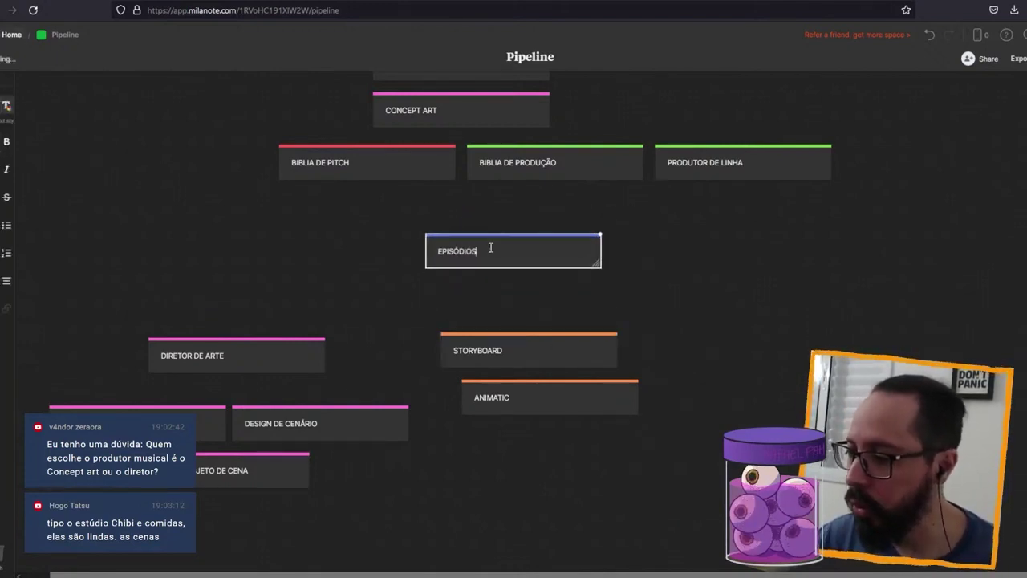
left_click(438, 250)
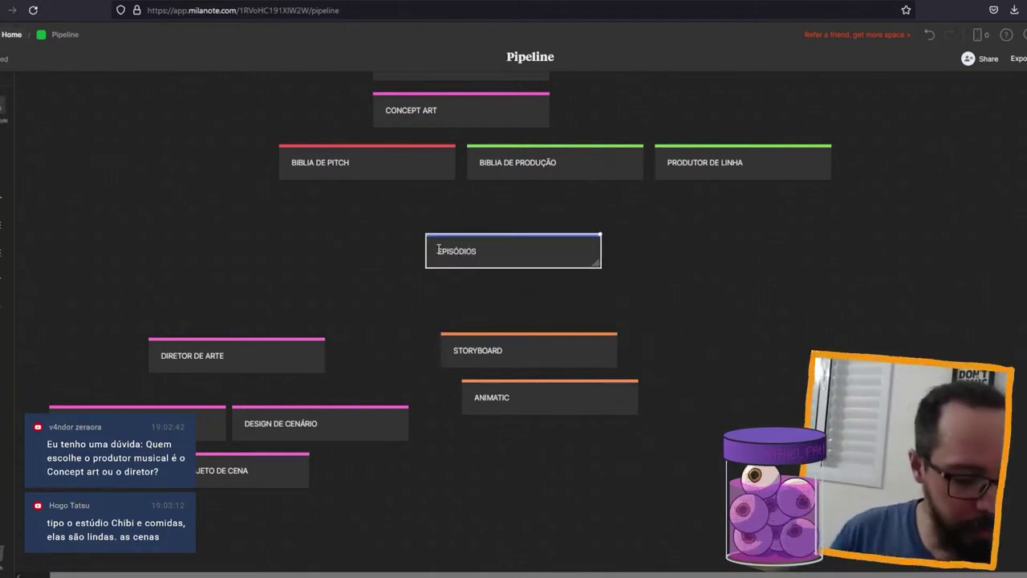
type("ROTEIRO don")
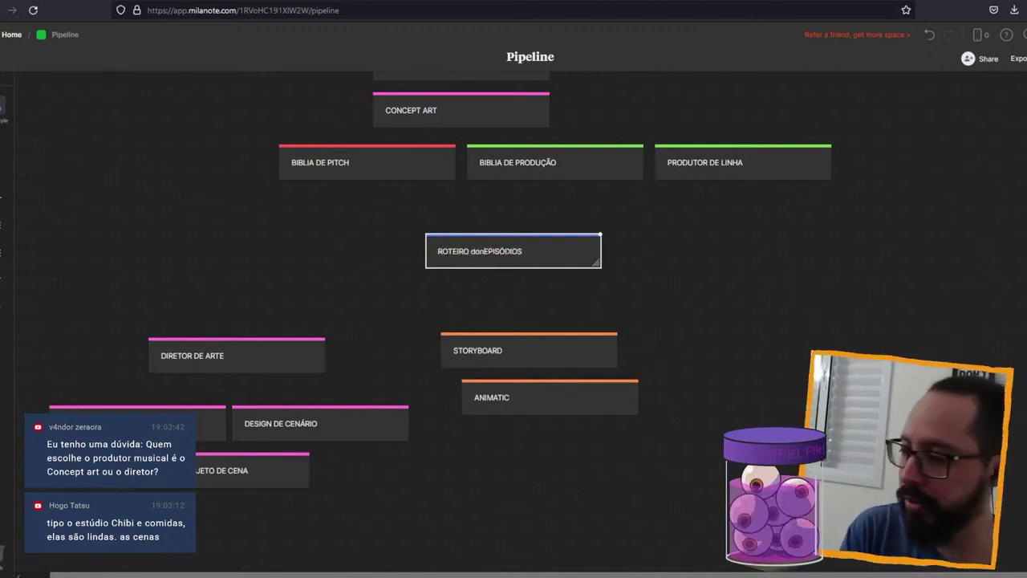
key("BackSpace")
type("s")
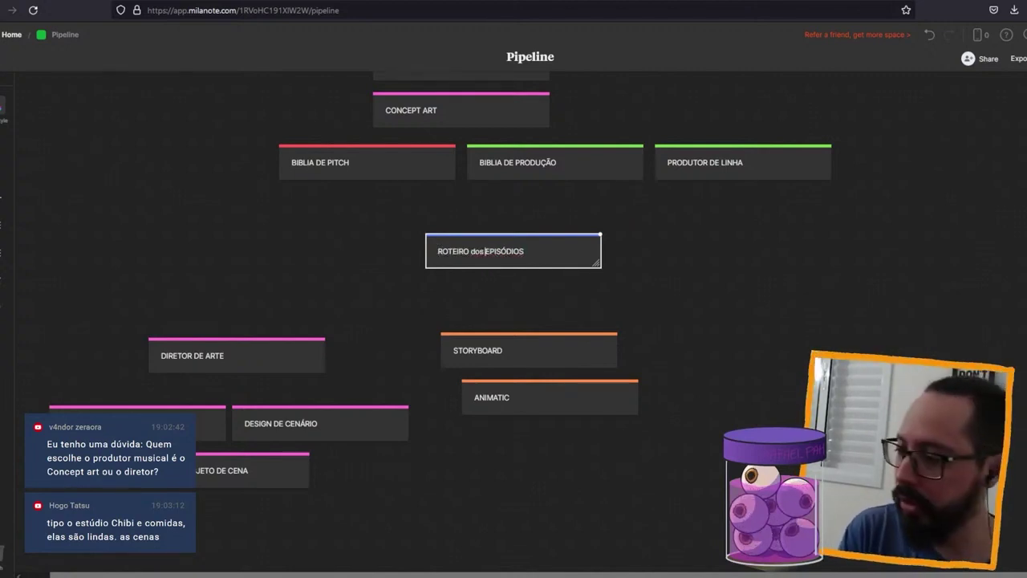
- Copy that card out to the right, retitle it AUDIO GUIA, and colour it light blue
scroll(575, 243, "down", 1)
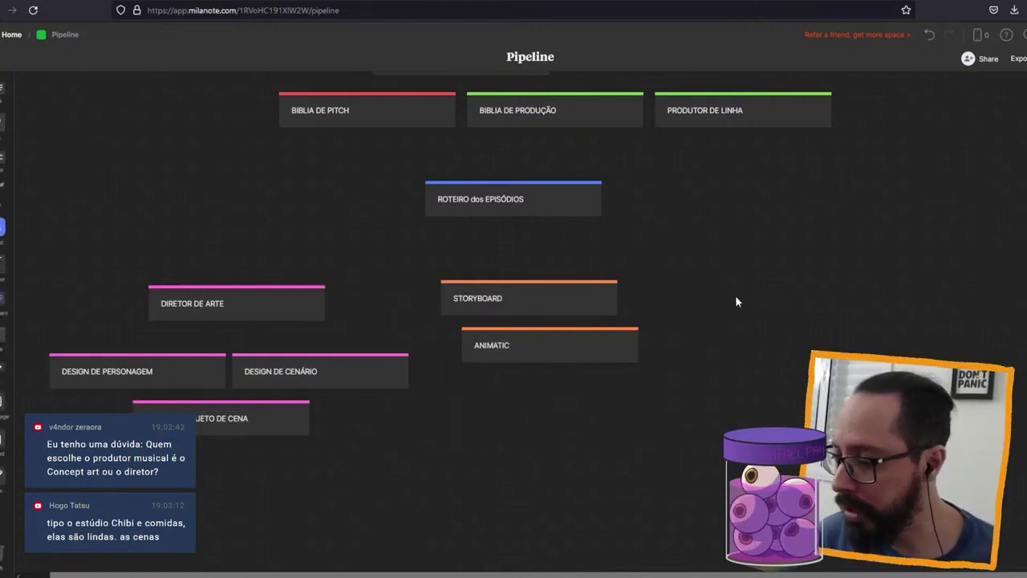
left_click_drag(523, 202, 851, 353)
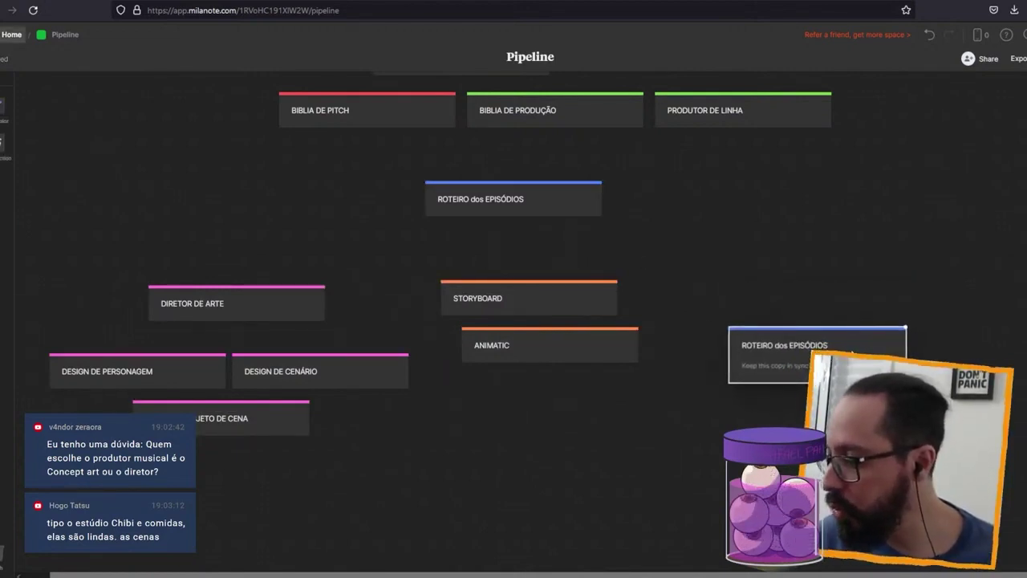
triple_click(850, 353)
type("AUDIO GUIA")
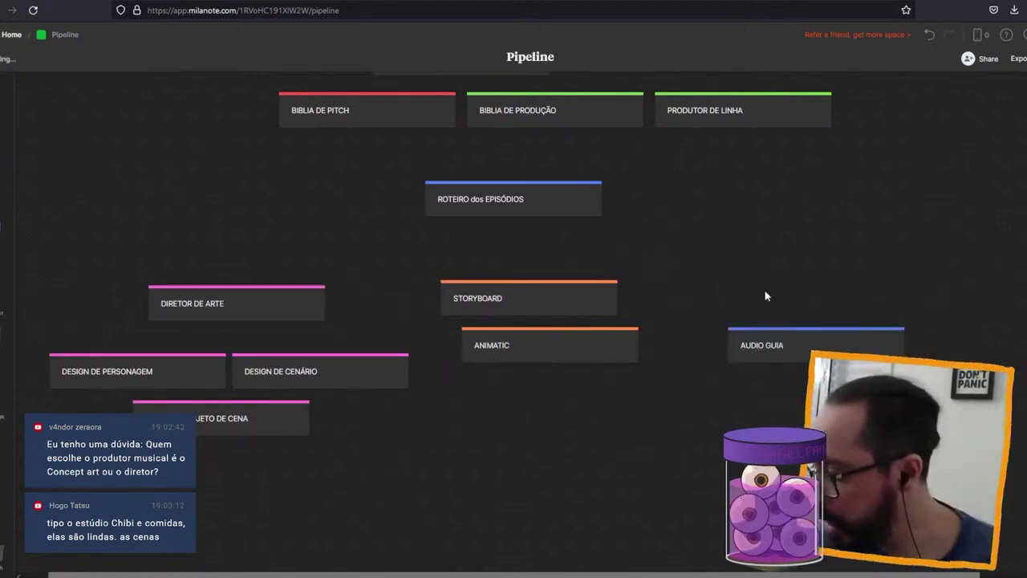
right_click(783, 343)
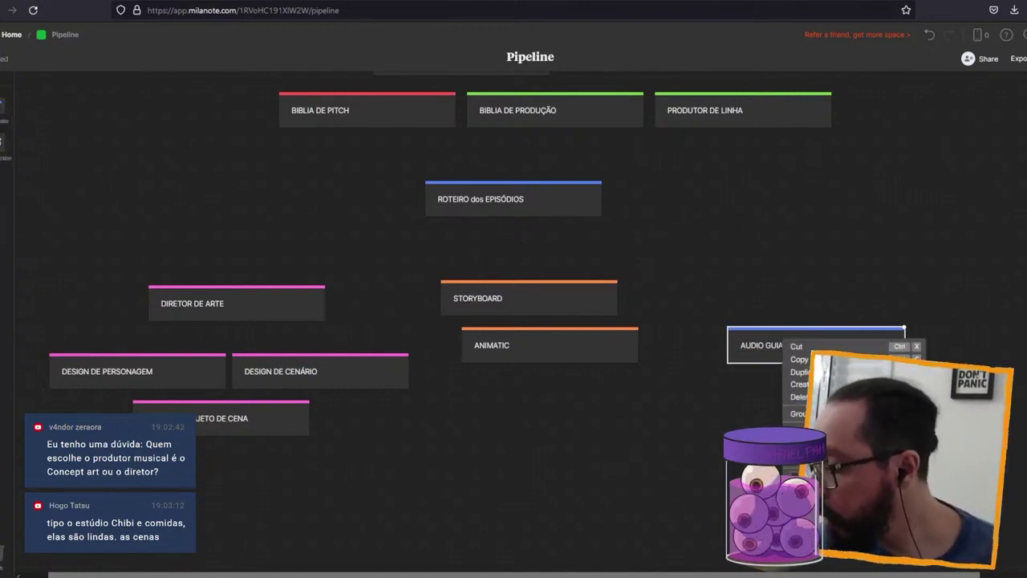
left_click(826, 437)
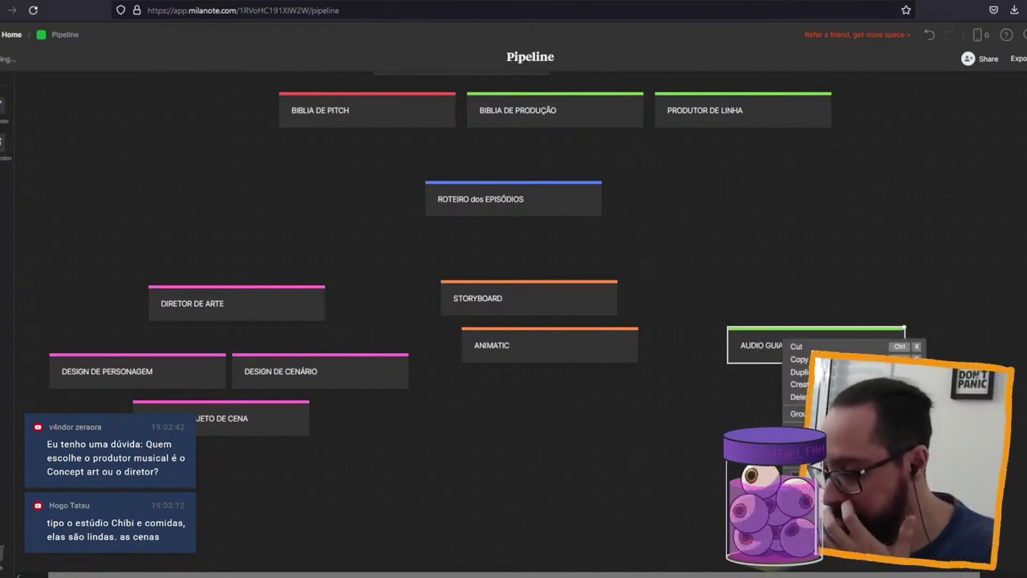
left_click(579, 419)
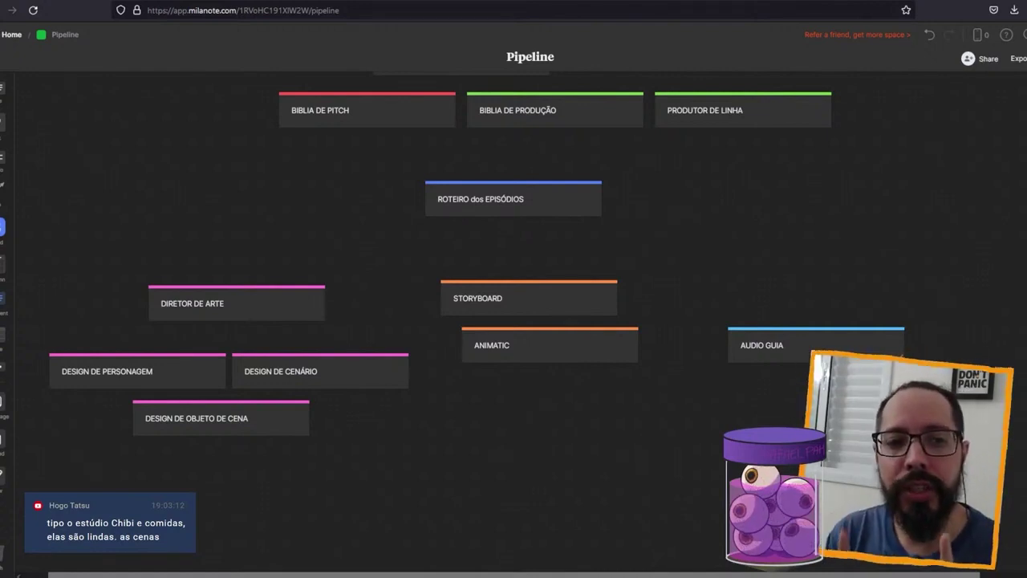
- Shift AUDIO GUIA slightly left and move the four pink cards down so DIRETOR DE ARTE aligns with ANIMATIC
left_click_drag(850, 353, 835, 353)
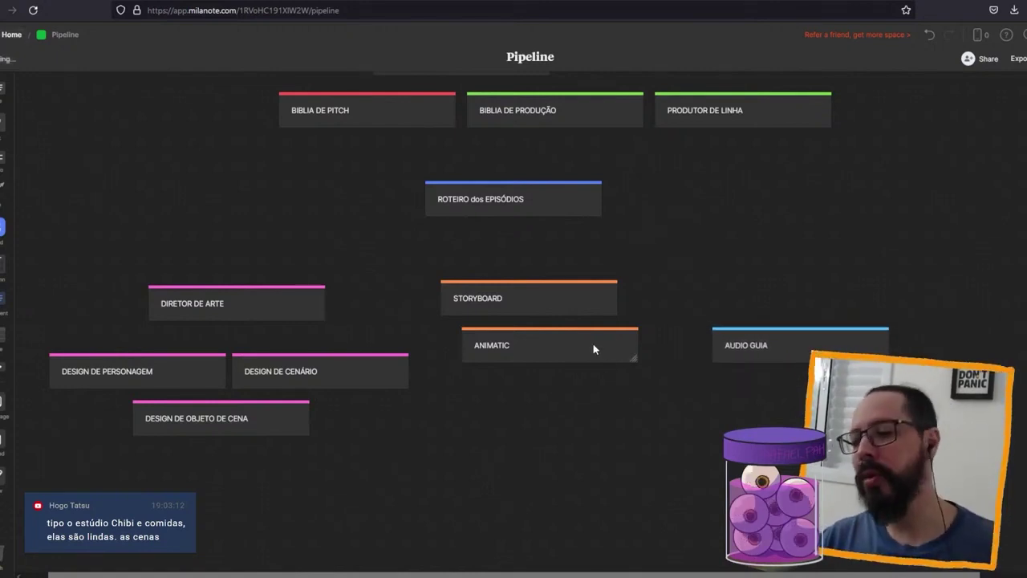
left_click(593, 345)
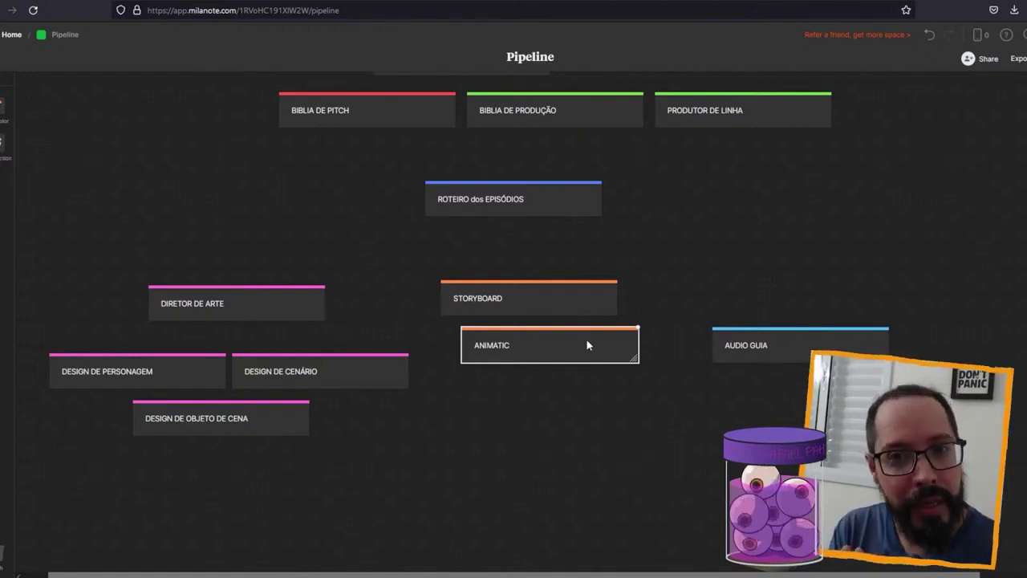
mouse_move(30, 306)
left_mouse_down()
mouse_move(1022, 350)
mouse_move(1022, 390)
left_mouse_up()
left_click(369, 281)
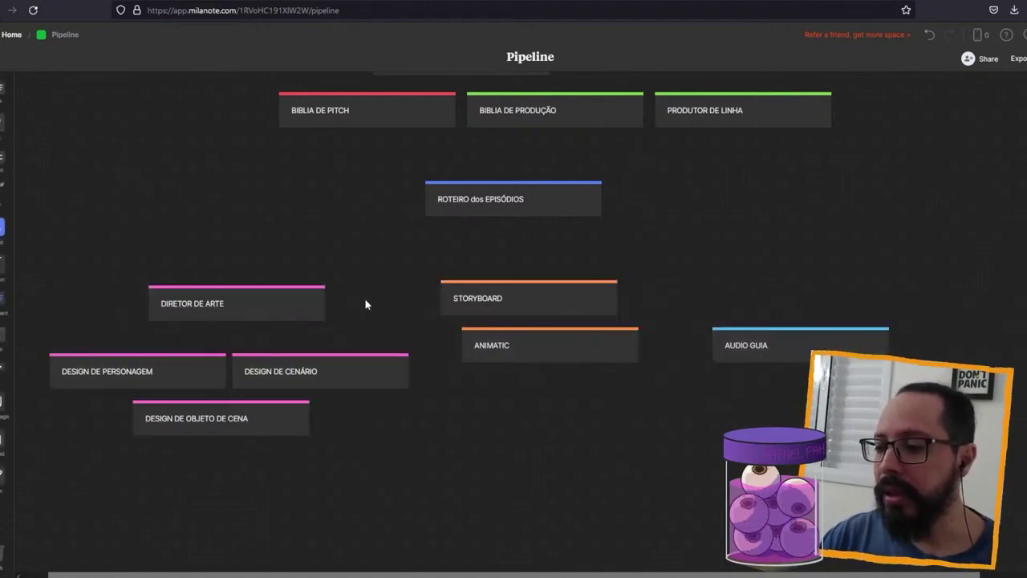
mouse_move(135, 335)
left_mouse_down()
mouse_move(224, 377)
mouse_move(362, 509)
left_mouse_up()
left_click_drag(284, 300, 293, 345)
left_click(309, 290)
- Raise the three DESIGN cards slightly and check the ANIMATIC, AUDIO GUIA and DIRETOR DE ARTE row
left_click_drag(189, 372, 297, 481)
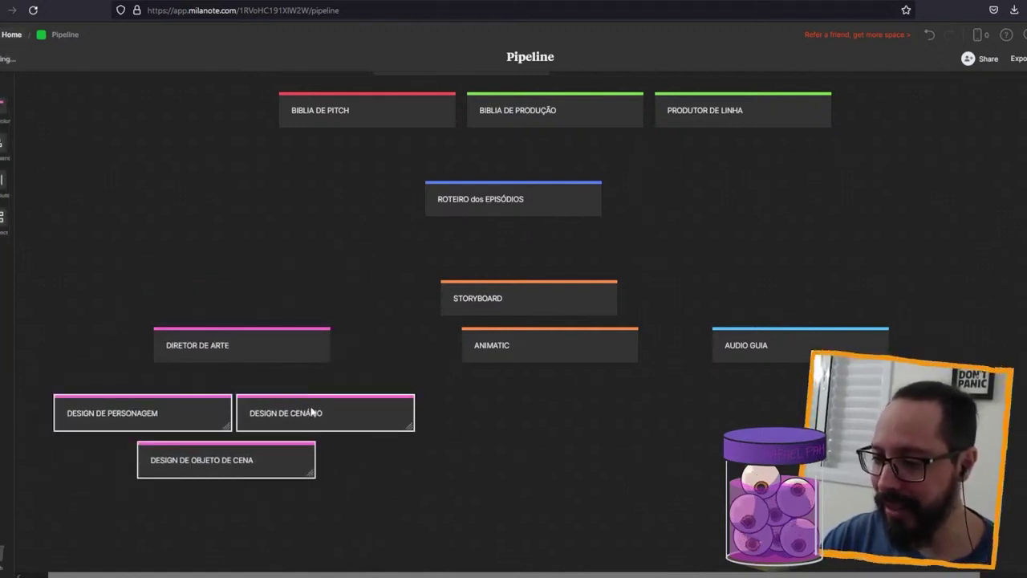
left_click_drag(311, 410, 313, 390)
left_click(509, 348)
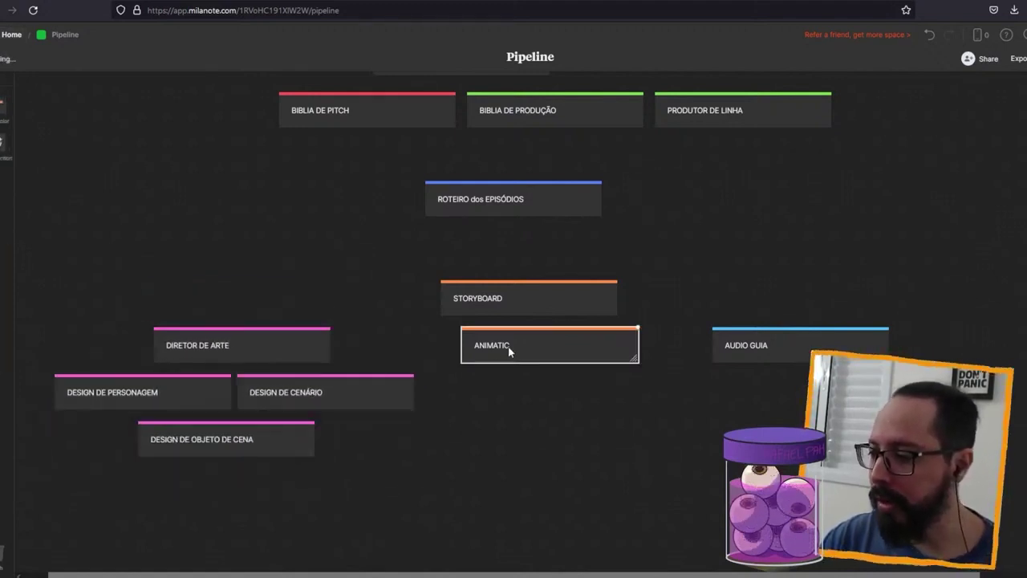
left_click(779, 345)
left_click(590, 349)
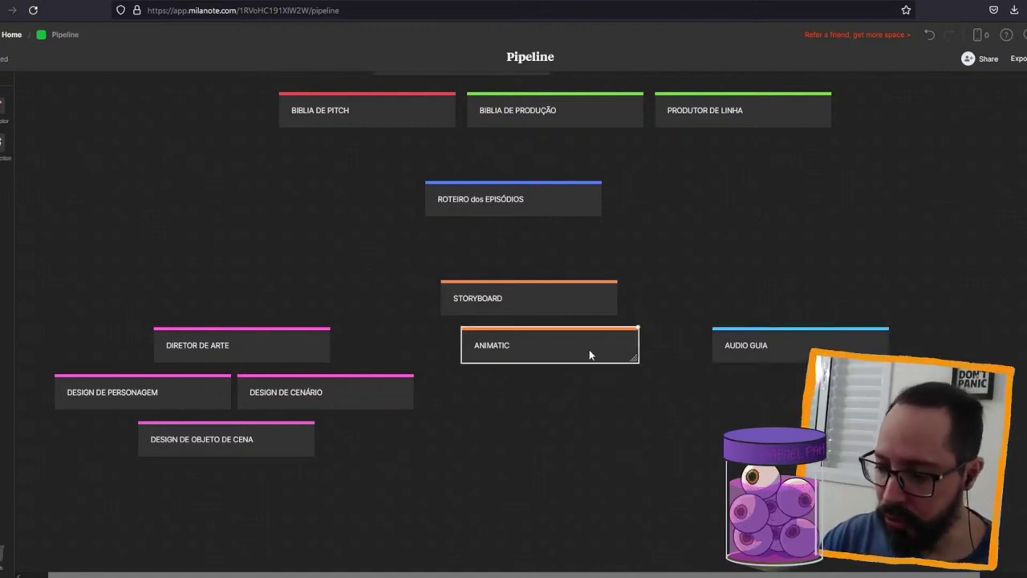
left_click(293, 347)
left_click_drag(38, 384, 467, 456)
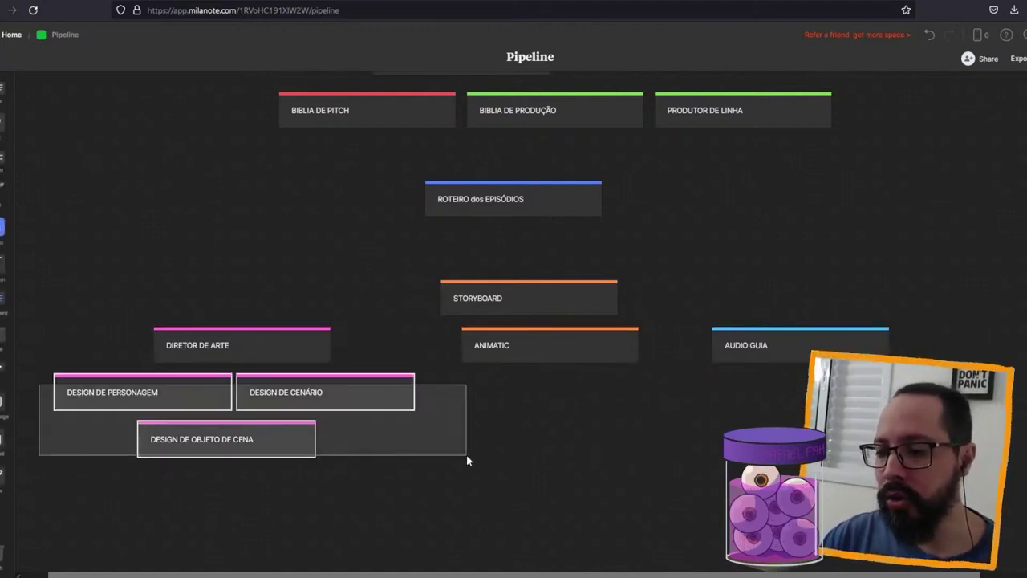
- Check that ROTEIRO dos EPISÓDIOS, STORYBOARD and ANIMATIC line up in one column
left_click(512, 199)
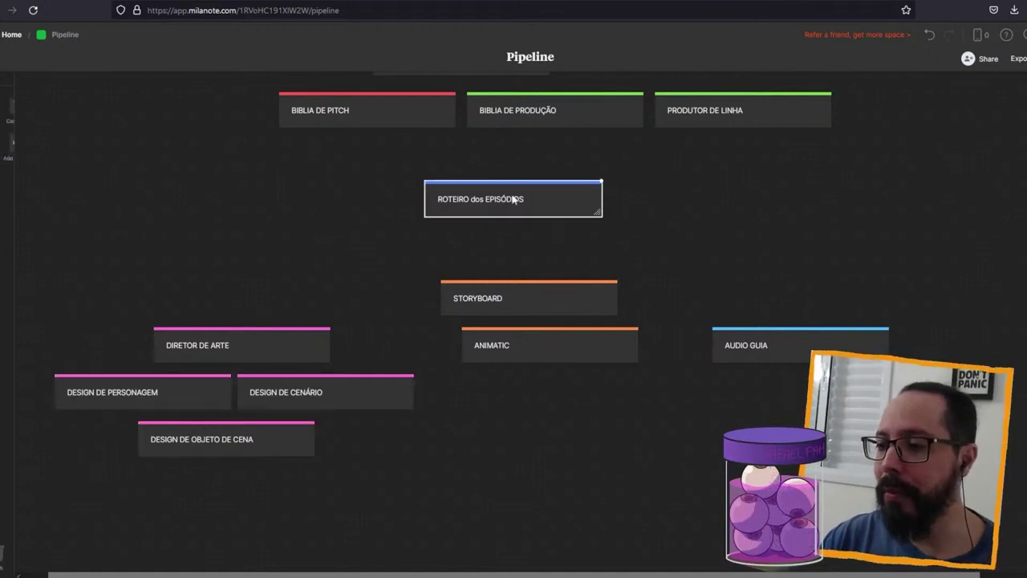
left_click(528, 339)
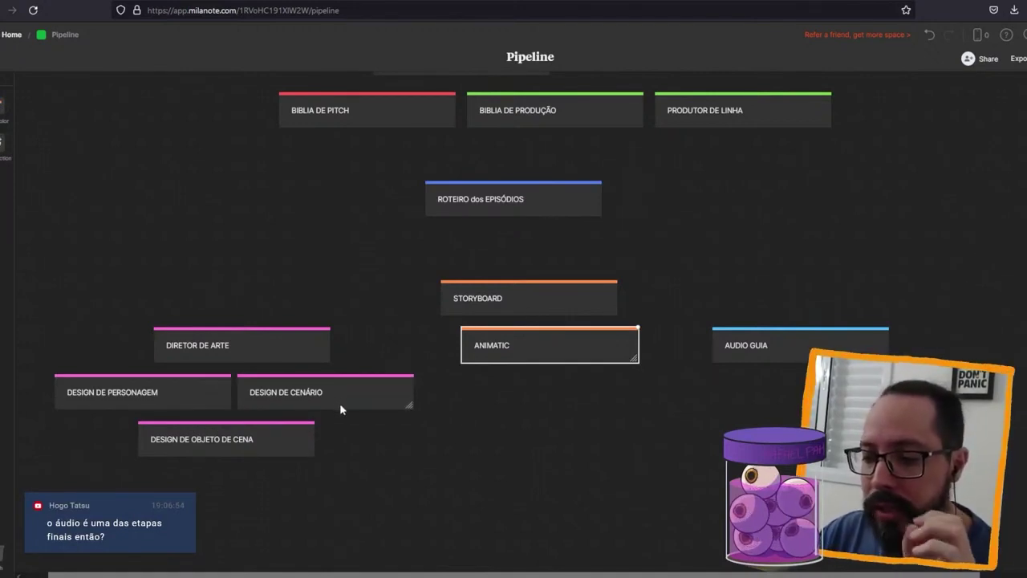
left_click(383, 456)
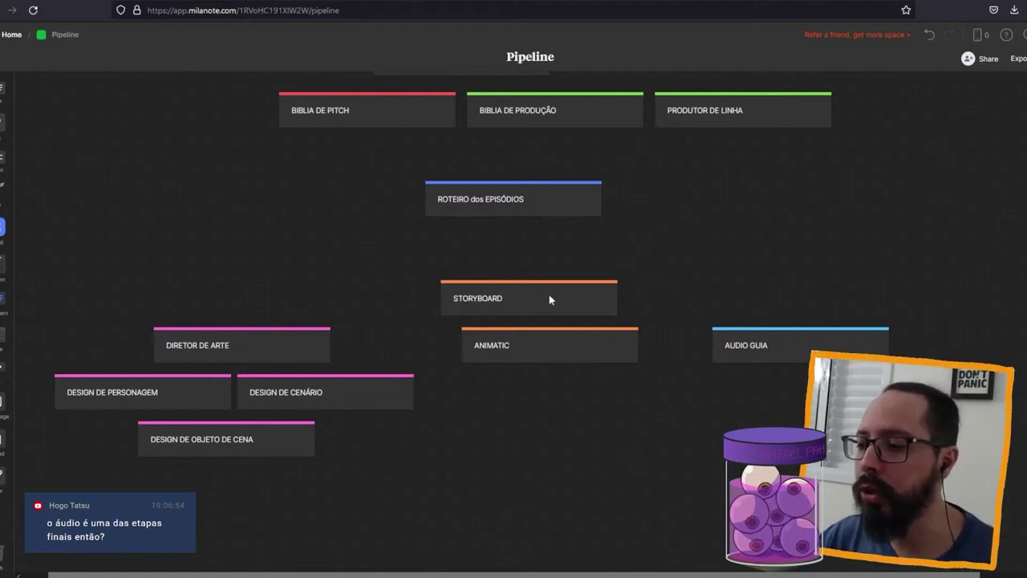
left_click_drag(491, 248, 572, 451)
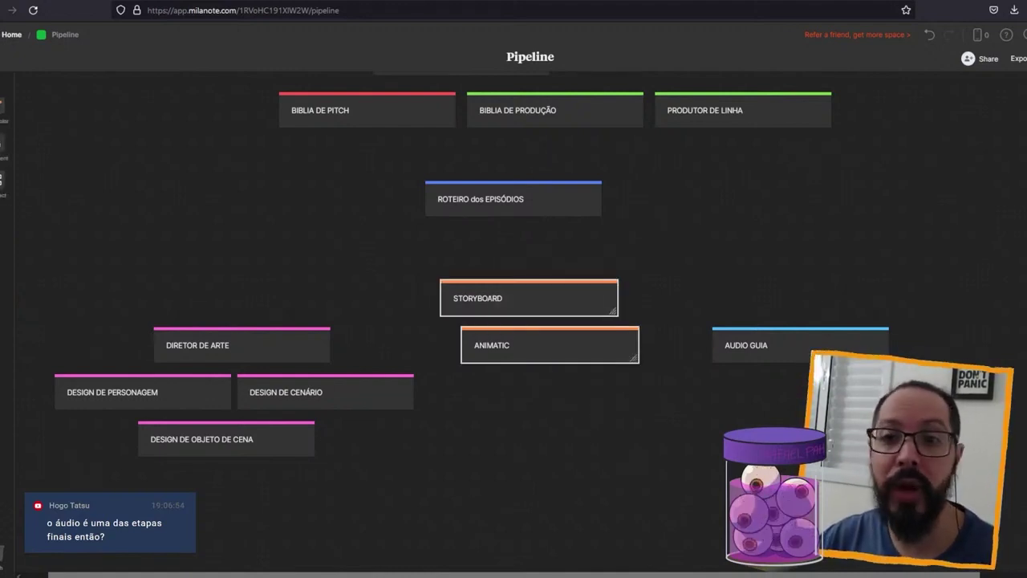
left_click(509, 214)
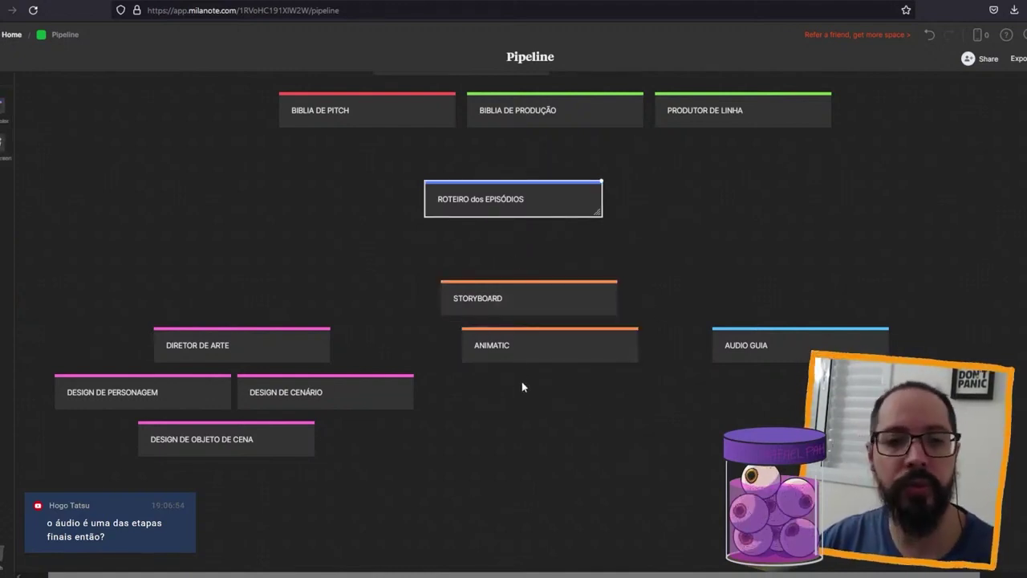
left_click(531, 302)
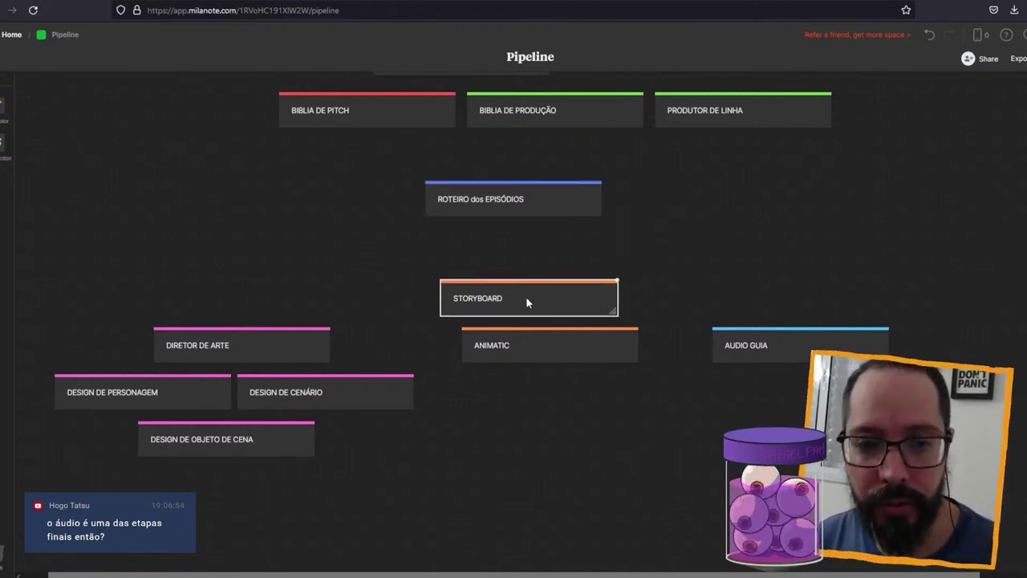
scroll(526, 296, "down", 2)
left_click_drag(93, 156, 907, 356)
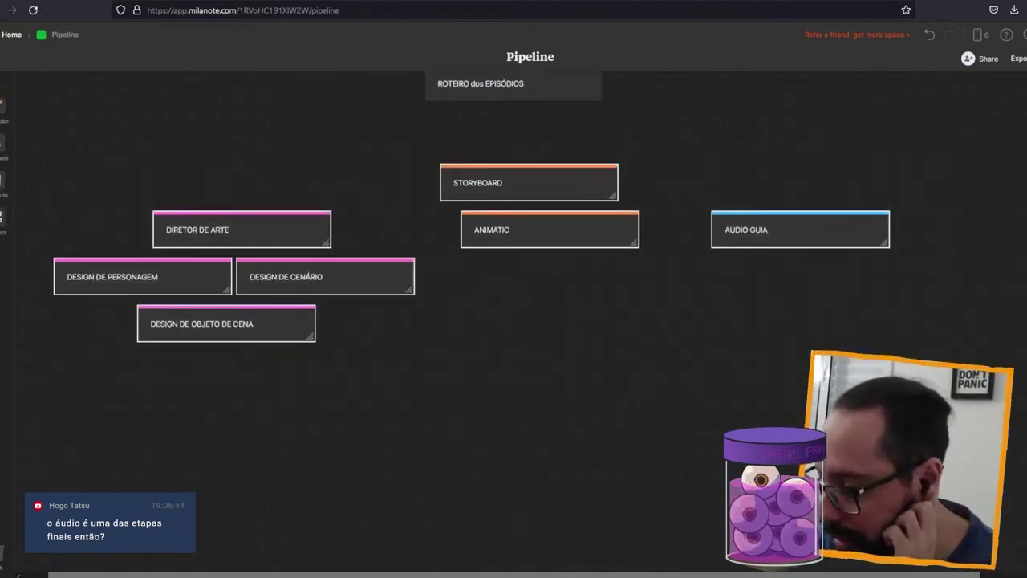
- Add a new SETUP note below the cards
left_click(540, 371)
double_click(541, 397)
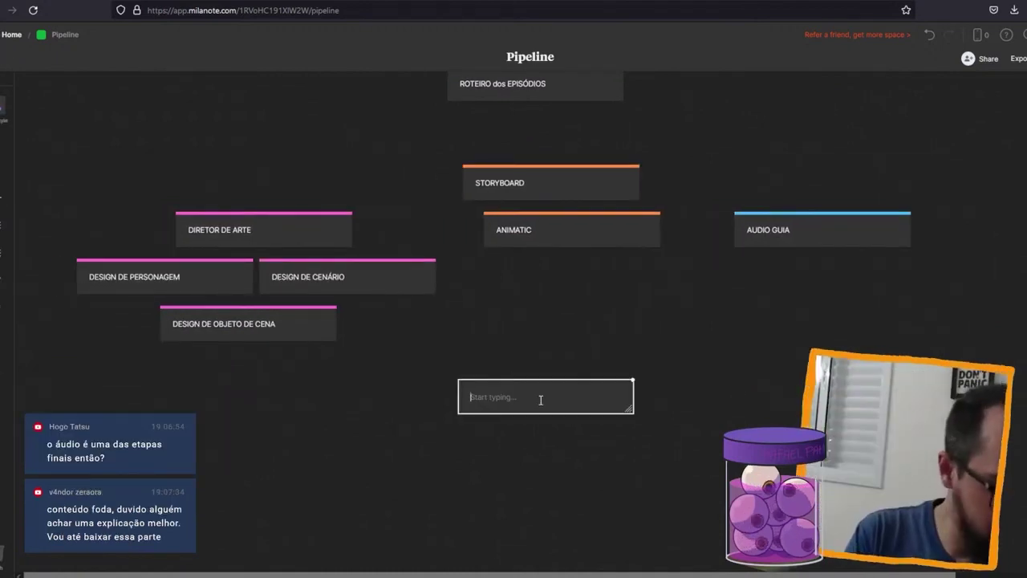
type("sETUP")
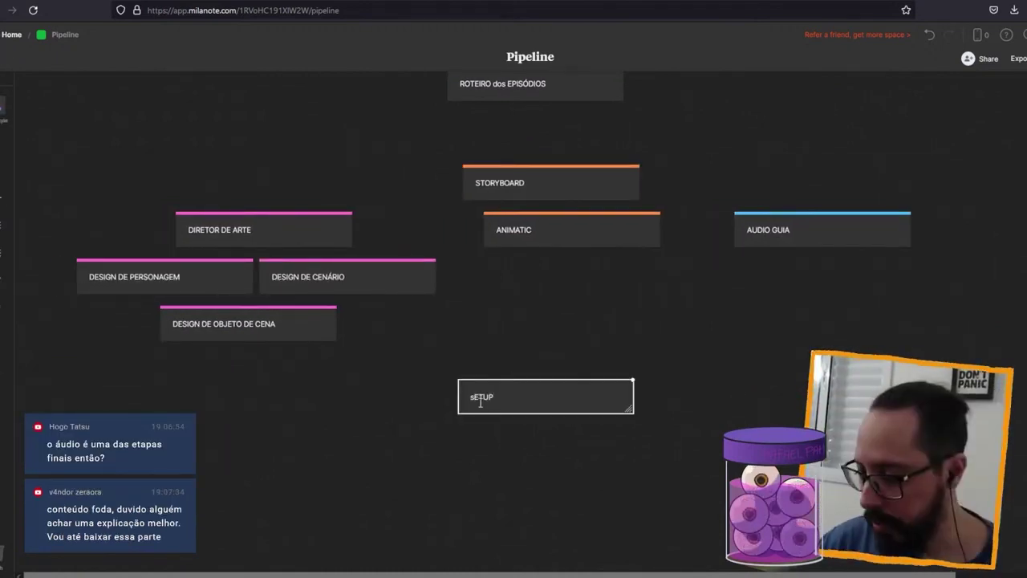
left_click(689, 407)
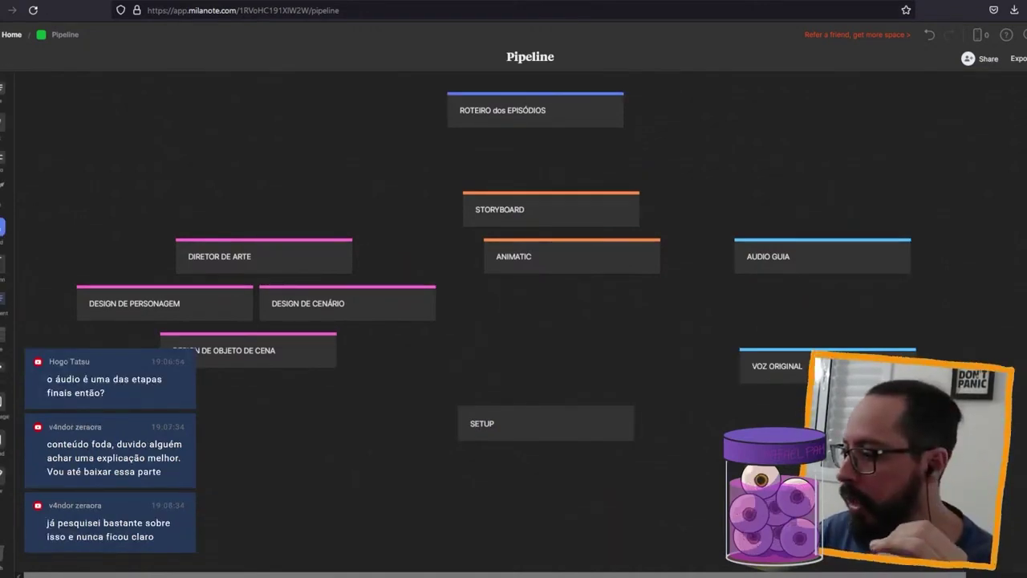
- Drag the VOZ ORIGINAL card into place directly under AUDIO GUIA
mouse_move(776, 359)
left_mouse_down()
mouse_move(777, 368)
mouse_move(745, 304)
left_mouse_up()
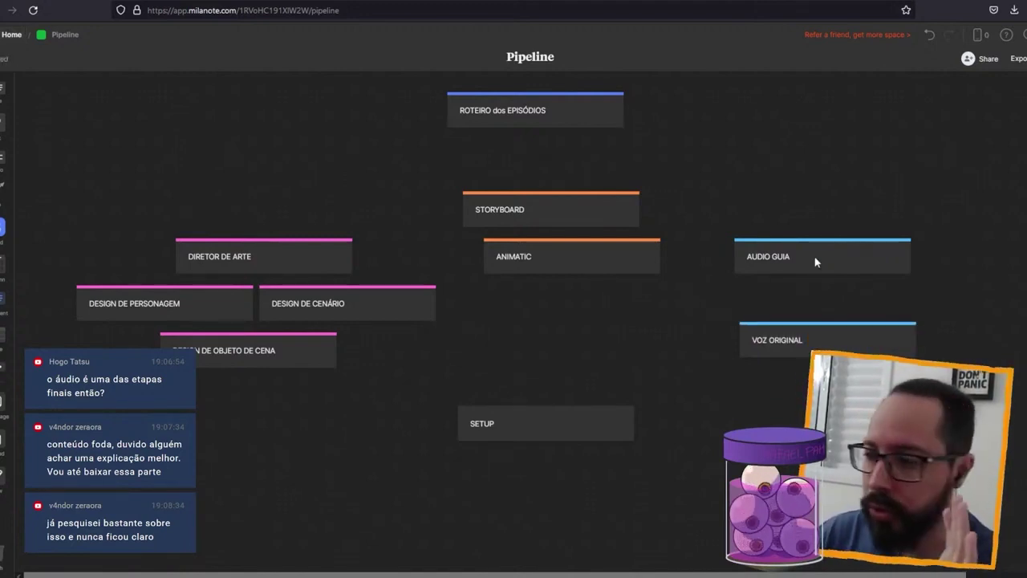
left_click_drag(827, 333, 822, 364)
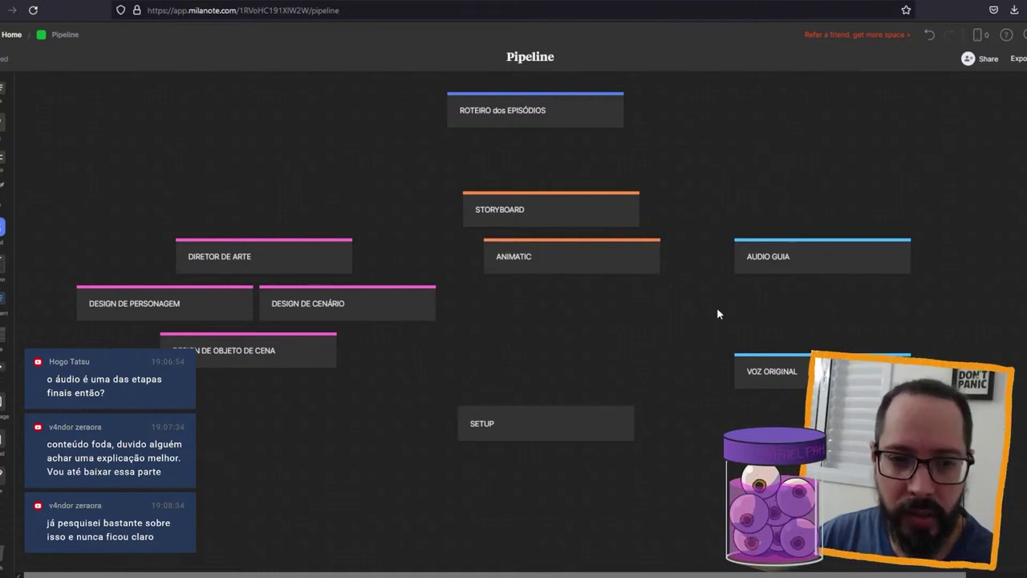
left_click(834, 259)
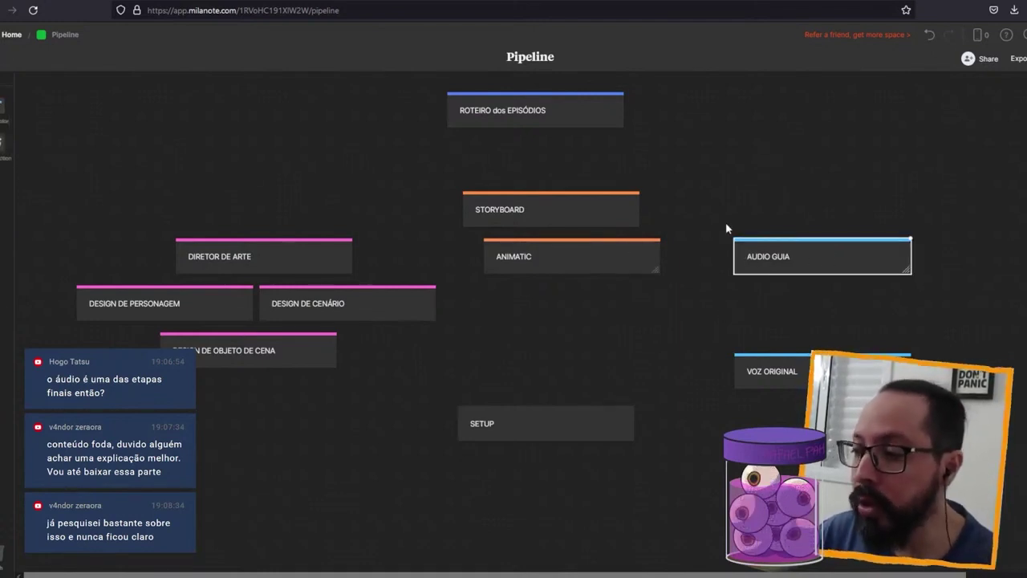
left_click(793, 367)
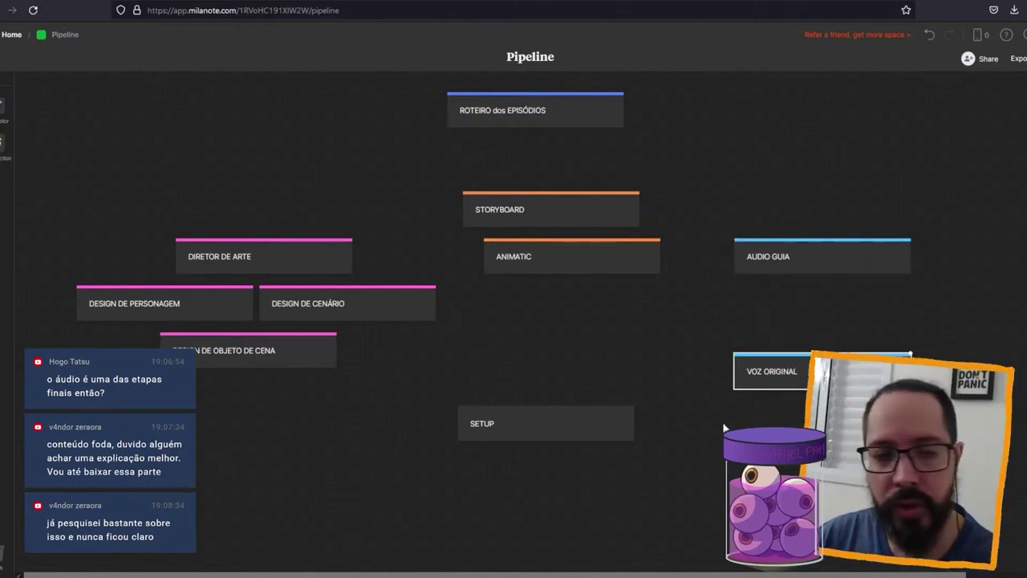
left_click(806, 266)
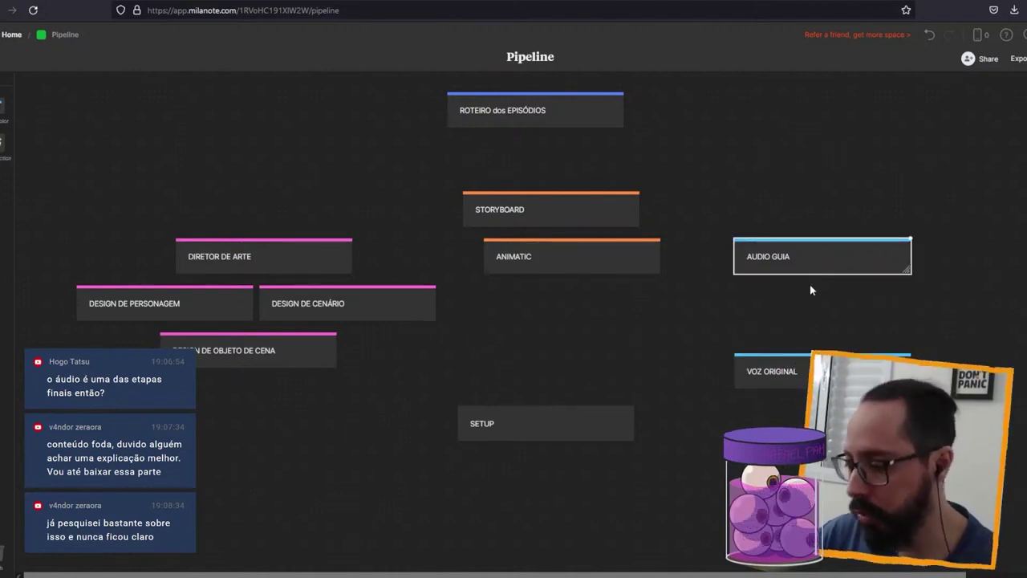
- Select the art, design, storyboard and animatic cards to check their layout
left_click_drag(159, 178, 676, 374)
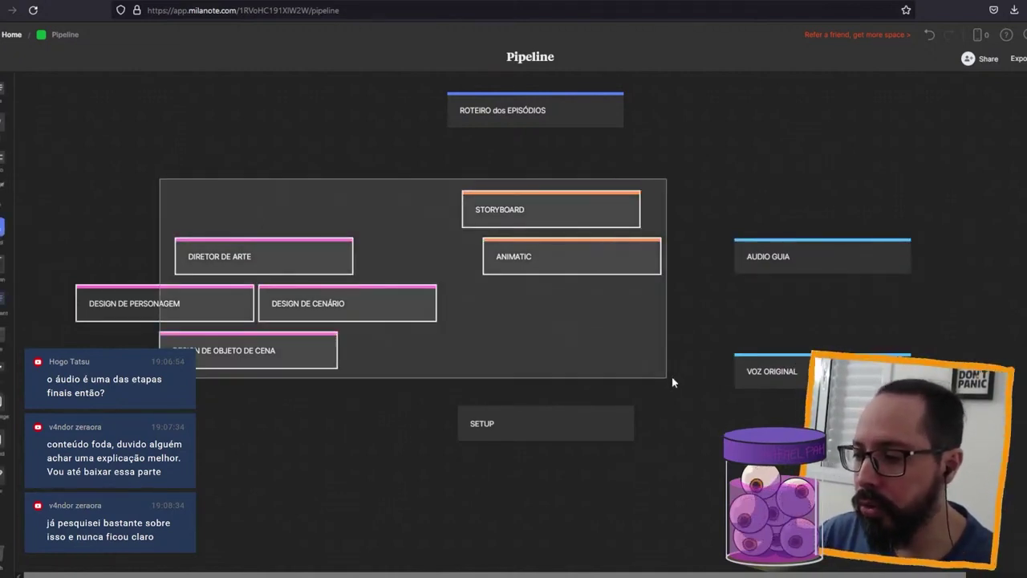
left_click(680, 378)
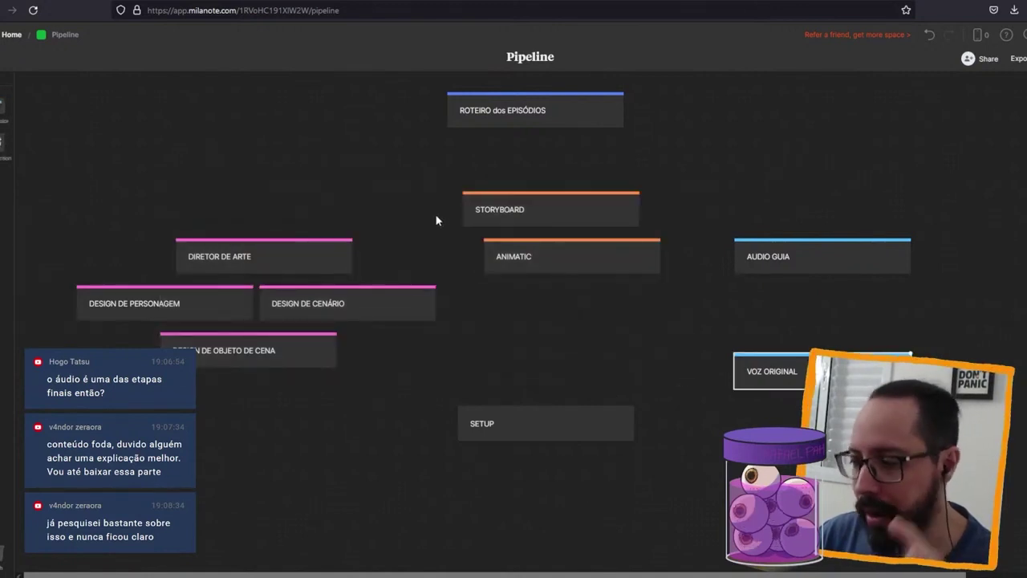
left_click(485, 263)
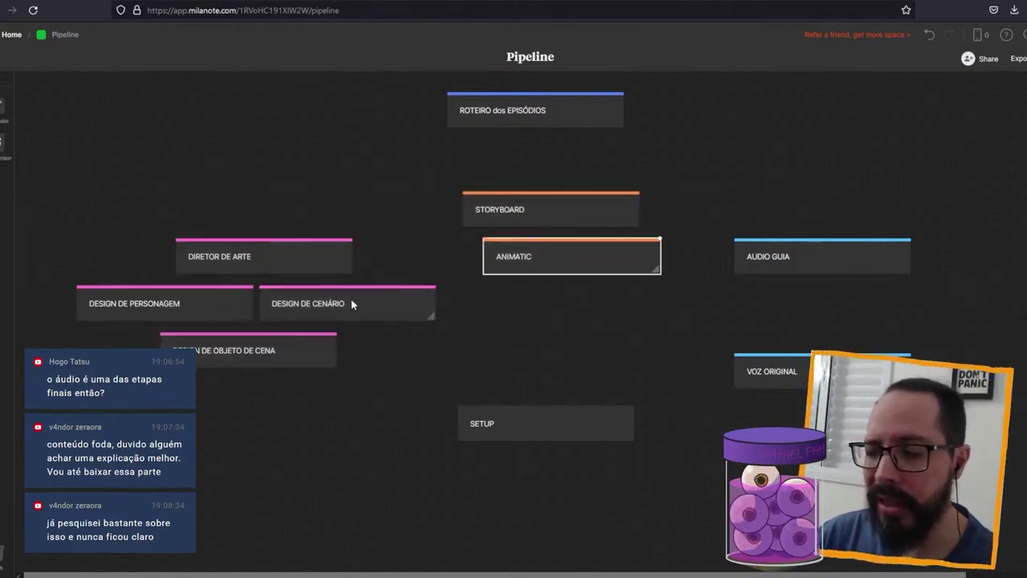
left_click(351, 297)
left_click(572, 260)
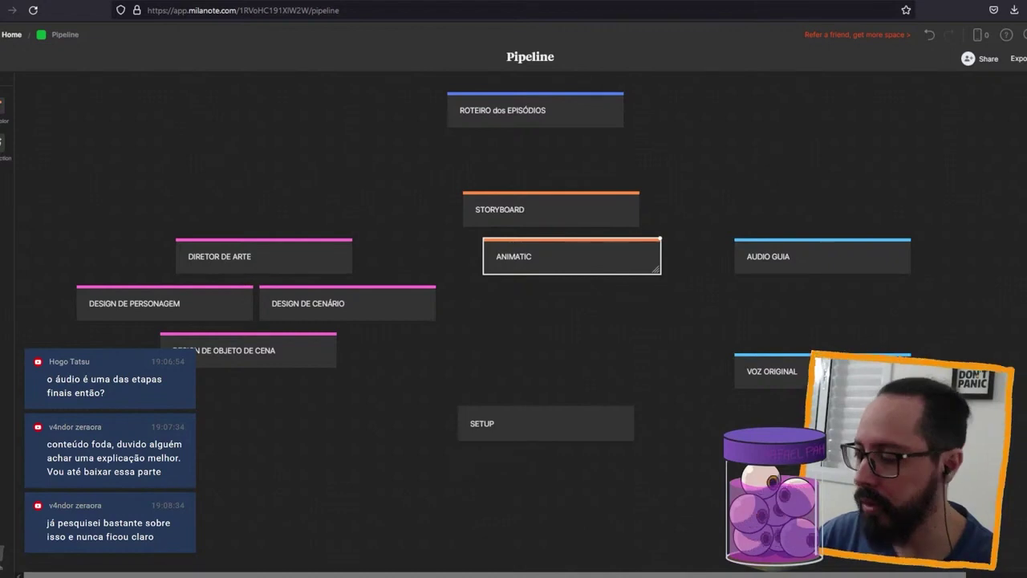
- Nudge VOZ ORIGINAL up and right so it sits neatly beneath AUDIO GUIA
left_click(850, 373)
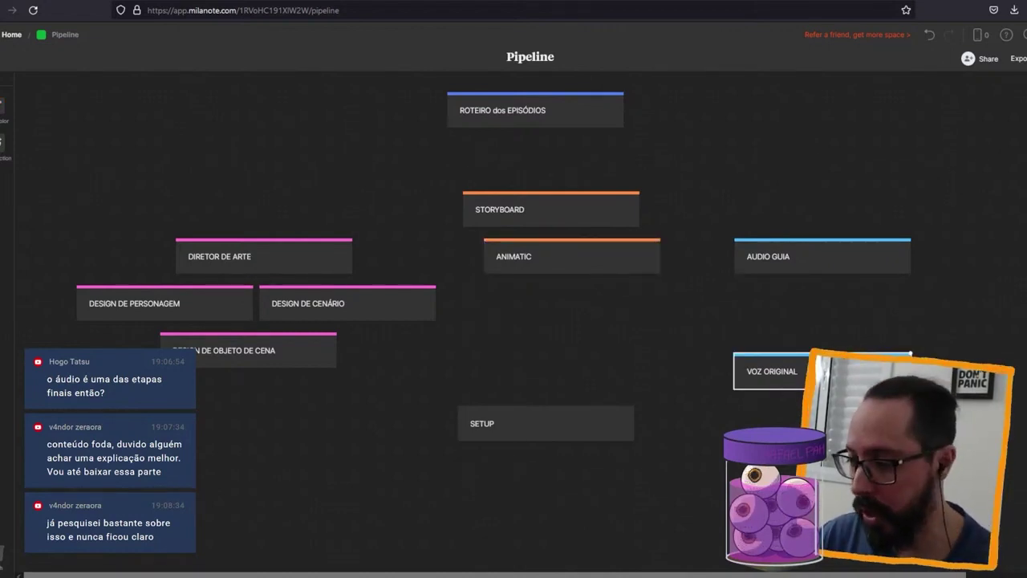
mouse_move(850, 373)
left_mouse_down()
mouse_move(854, 356)
mouse_move(829, 347)
left_mouse_up()
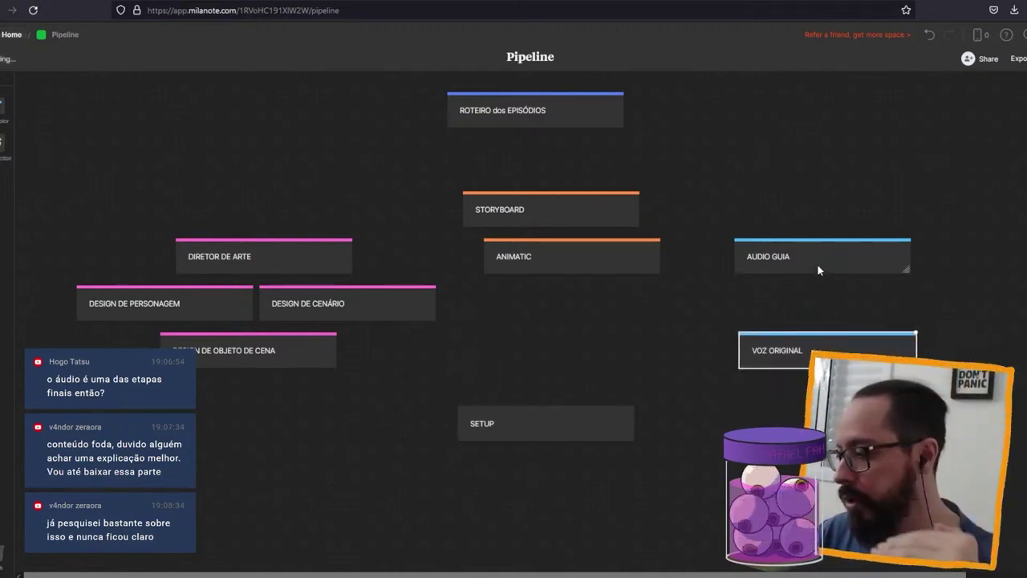
left_click(816, 264)
left_click(831, 350)
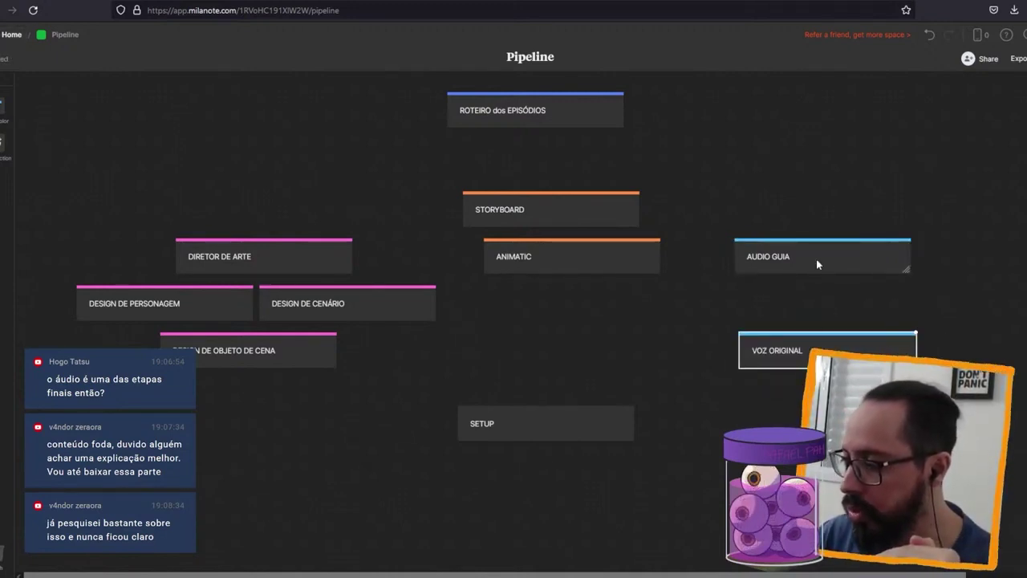
left_click(817, 265)
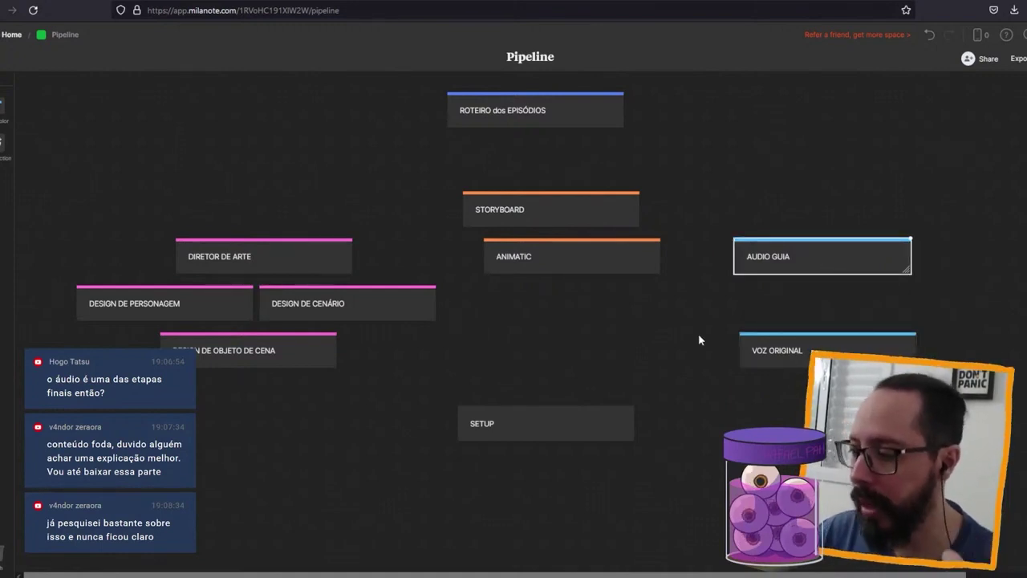
left_click_drag(853, 349, 856, 352)
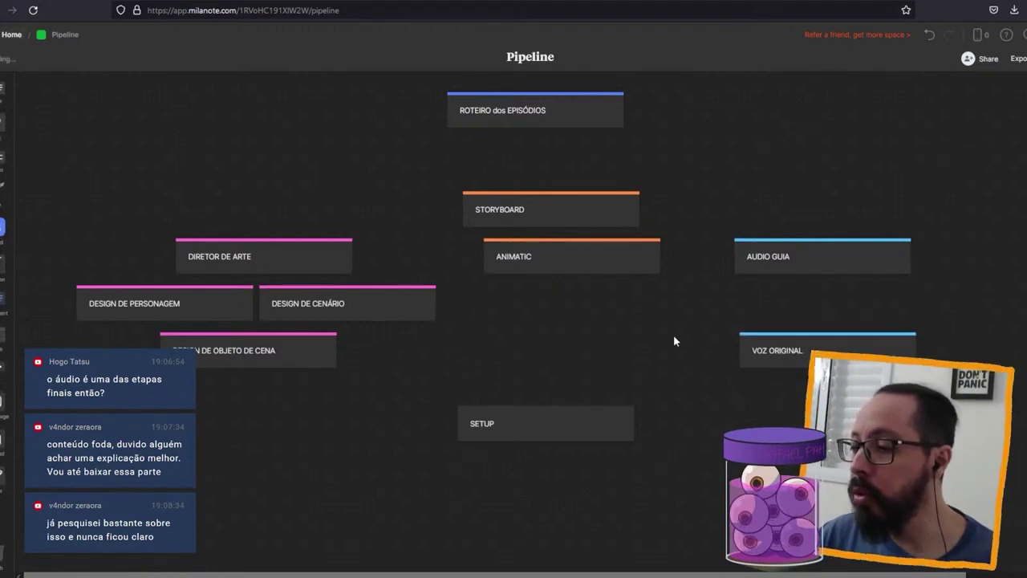
left_click(601, 267)
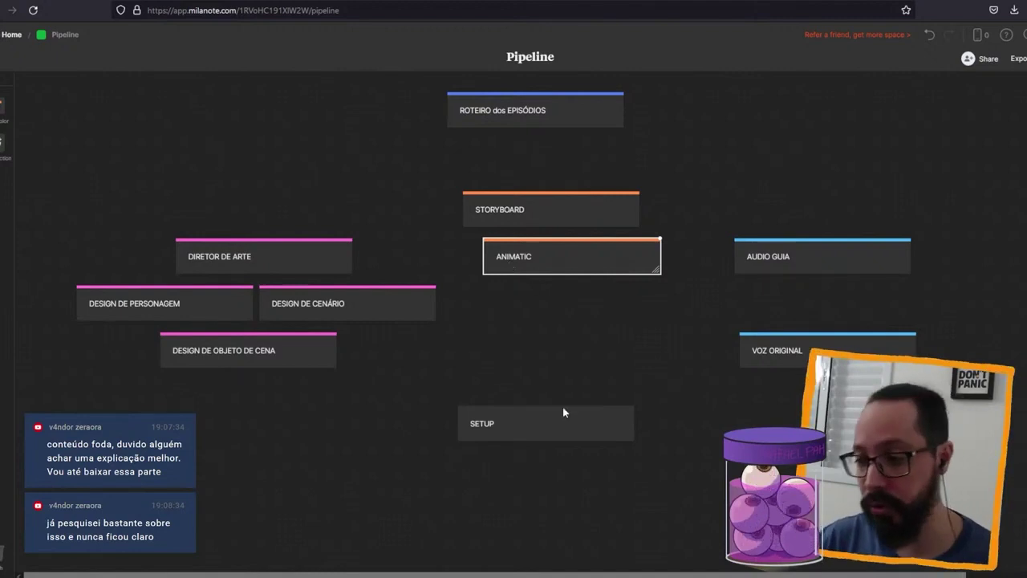
- Move SETUP lower and duplicate DESIGN DE OBJETO DE CENA as a new RIG card
left_click_drag(516, 423, 499, 486)
left_click(288, 359)
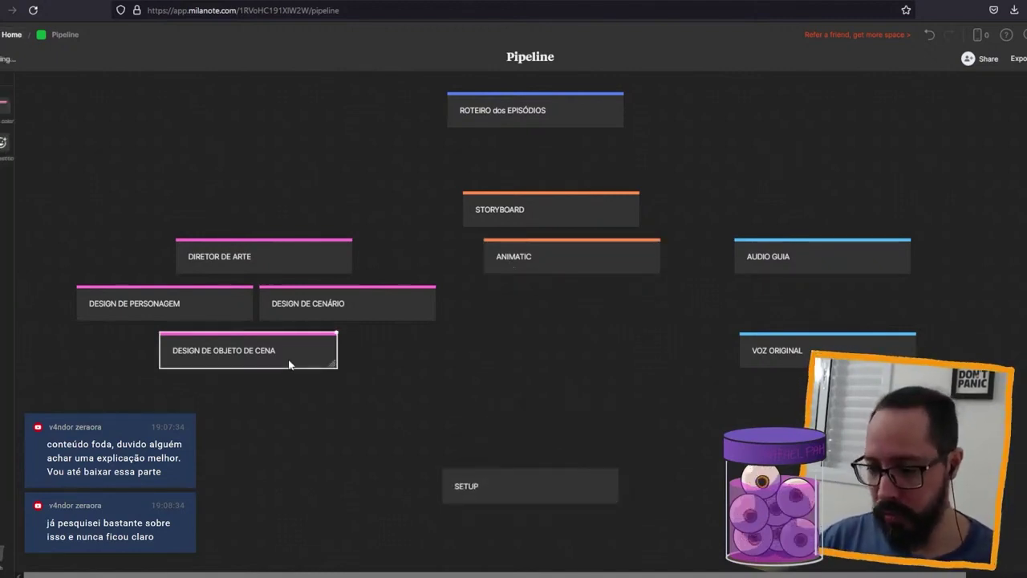
key("ctrl+d")
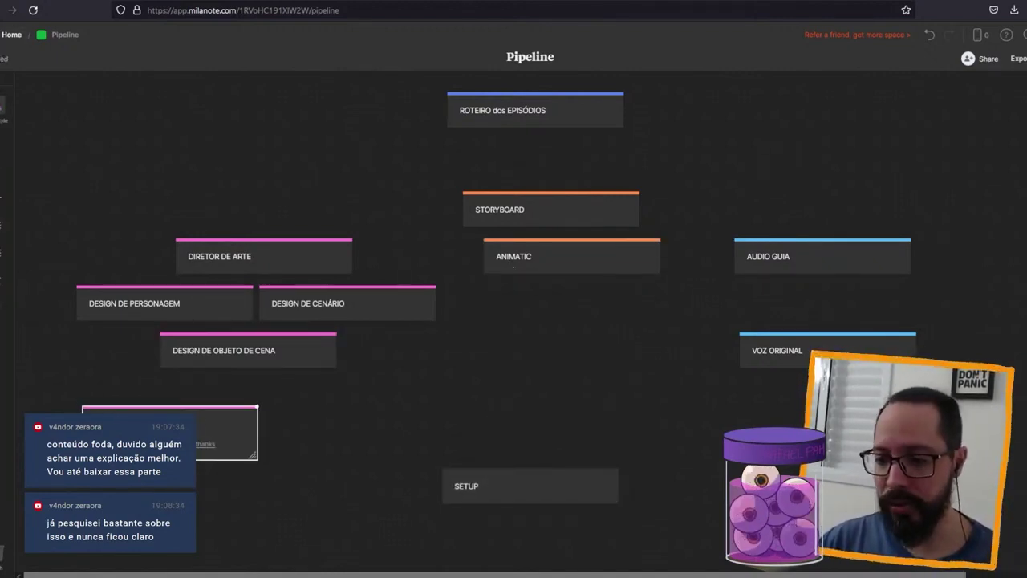
triple_click(89, 419)
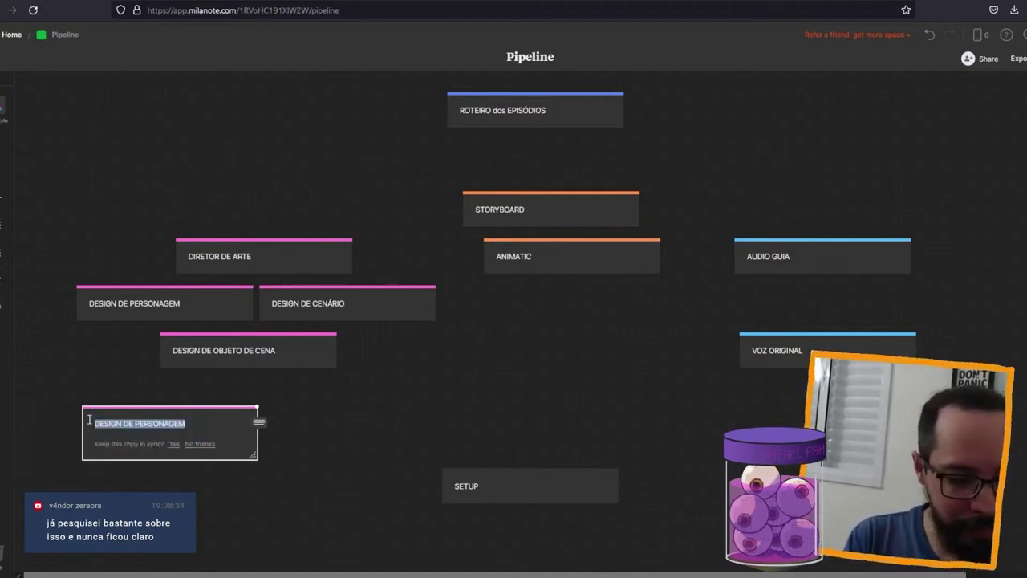
type("RIG")
- Give RIG a green strip and draw an arrow to it from DESIGN DE PERSONAGEM
right_click(202, 419)
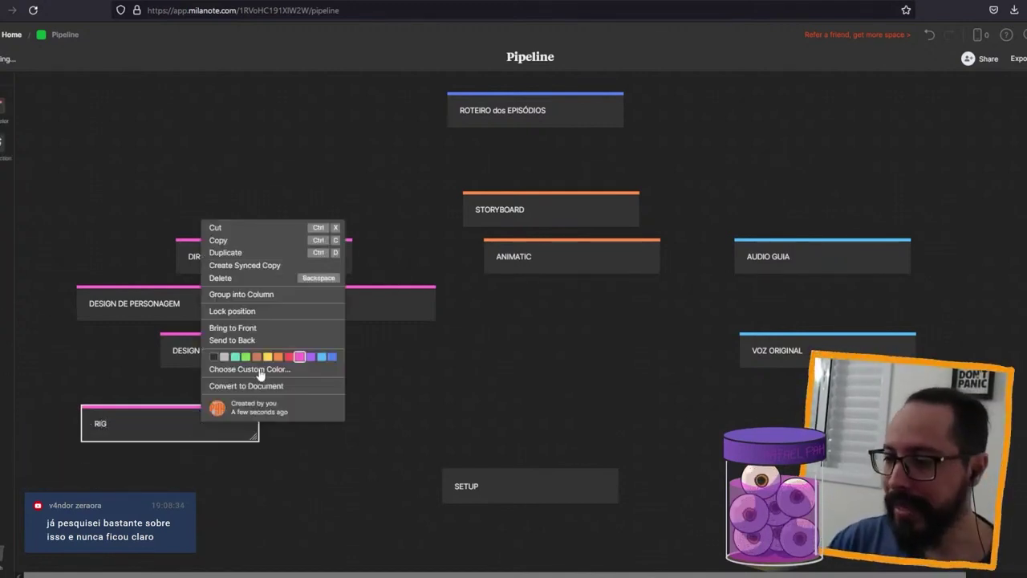
left_click(244, 358)
left_click(2, 115)
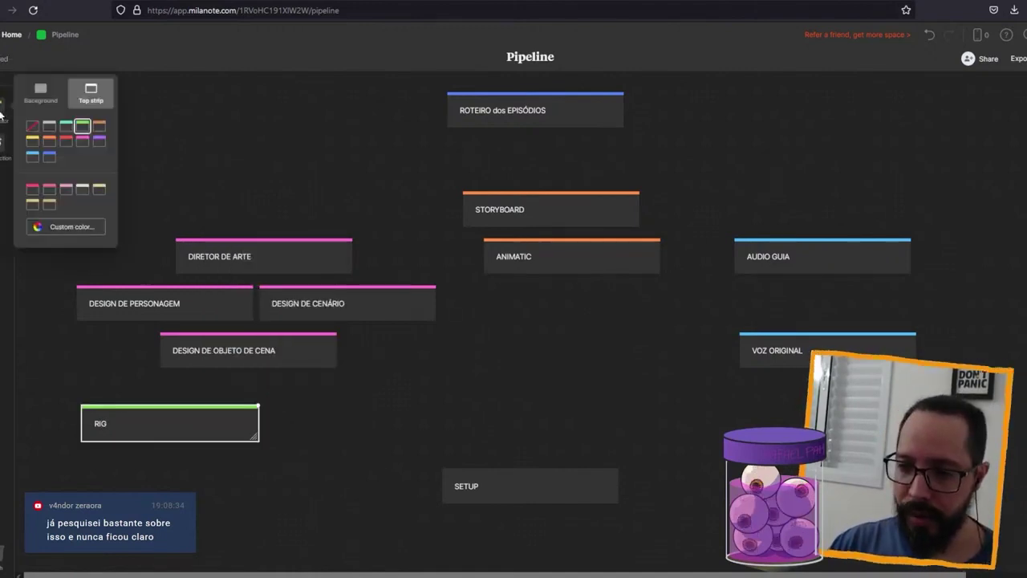
left_click(58, 346)
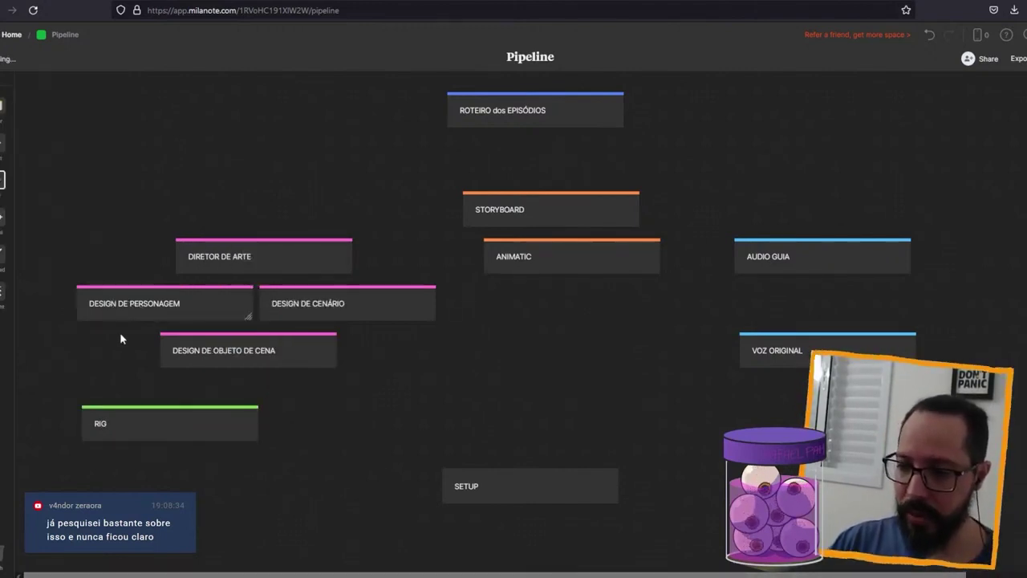
left_click_drag(10, 265, 136, 362)
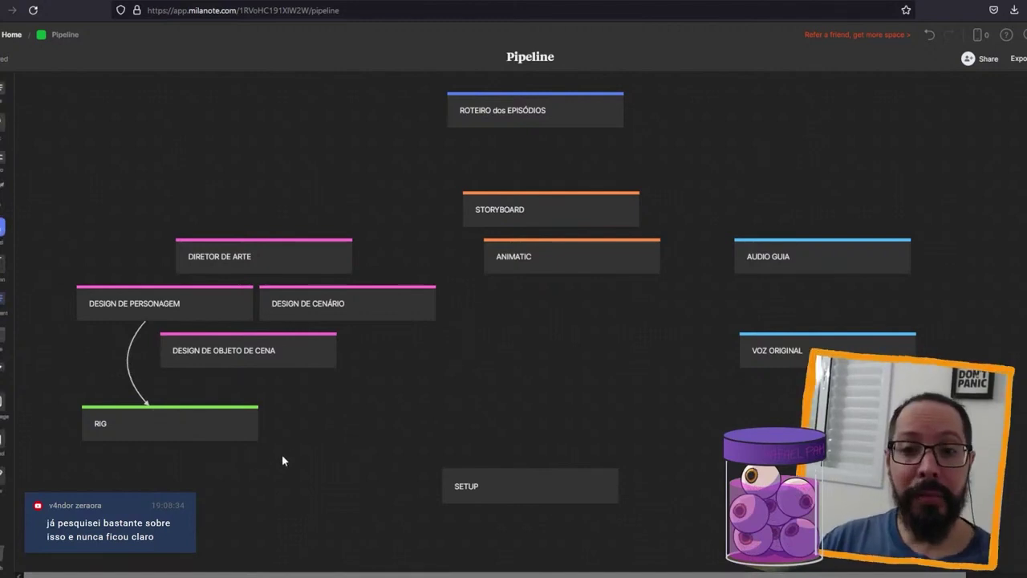
- Shift SETUP slightly down and left, then select the surrounding cards to check the layout
scroll(522, 435, "down", 2)
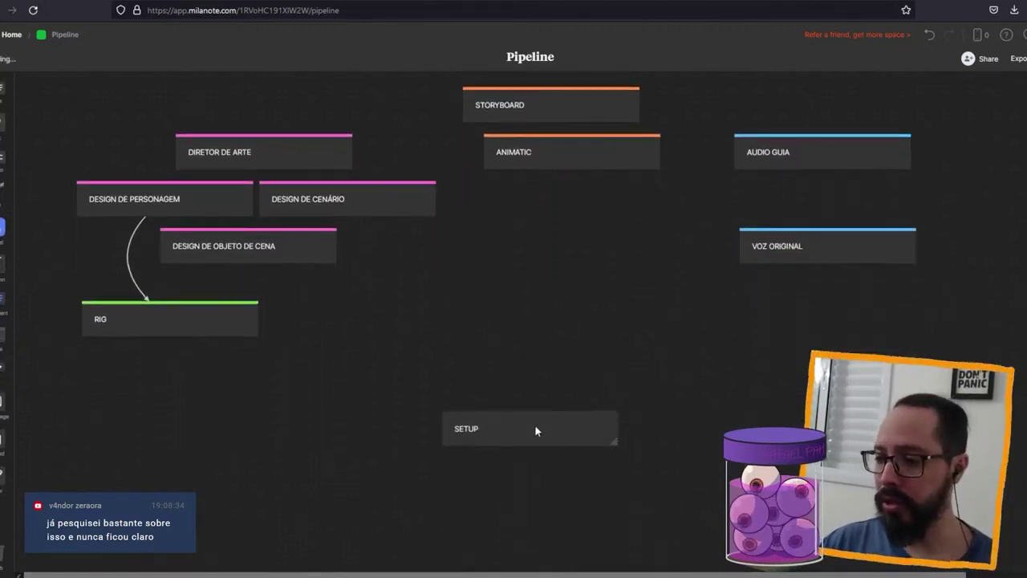
left_click_drag(532, 430, 527, 452)
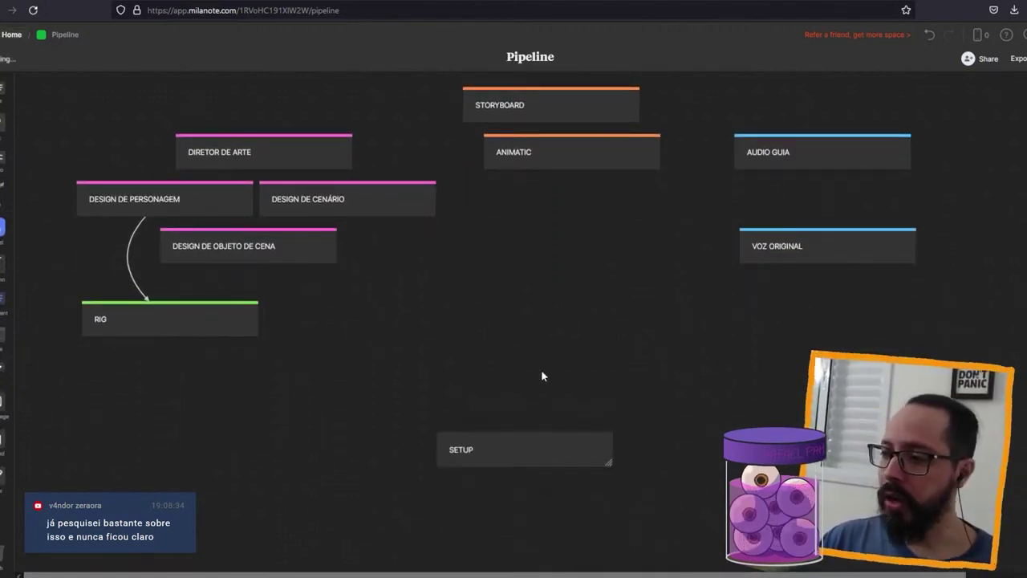
left_click(581, 162)
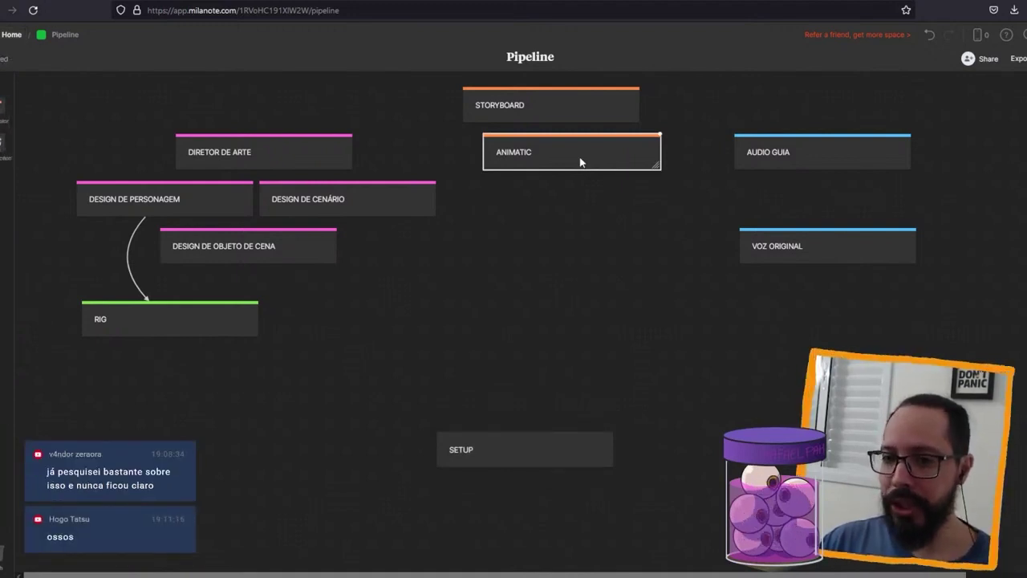
left_click(842, 253)
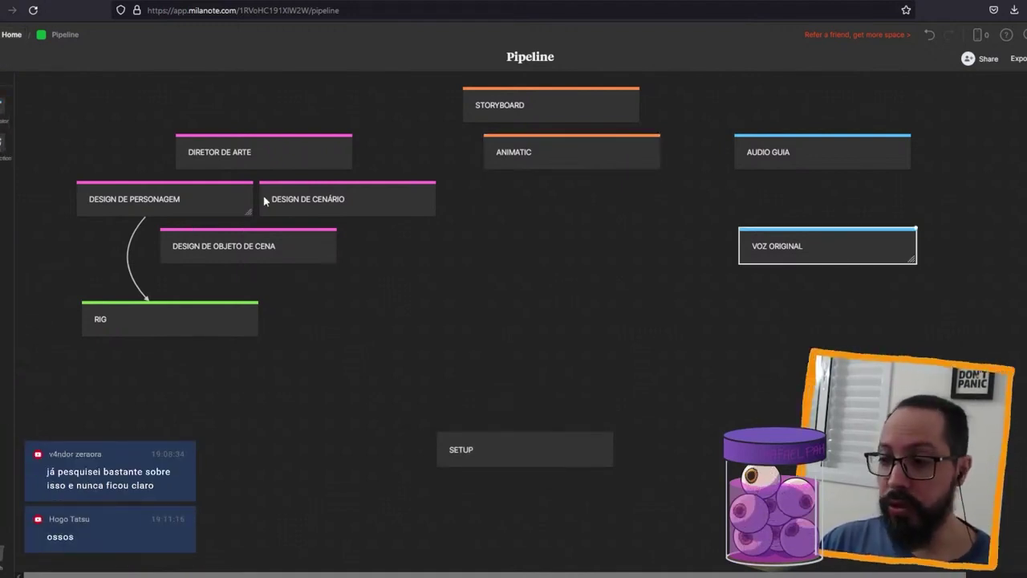
left_click(336, 205)
left_click(278, 251)
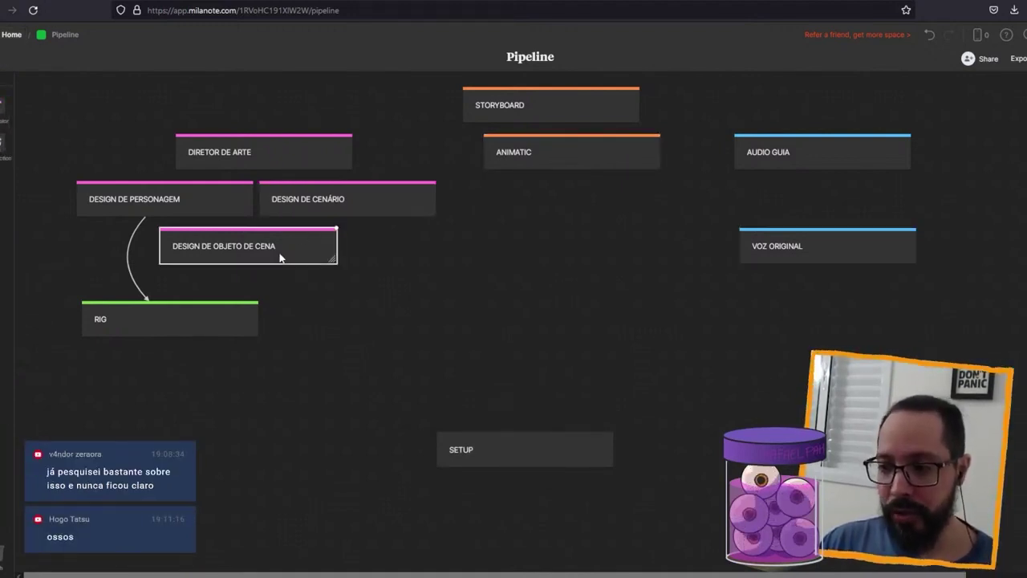
left_click(143, 322)
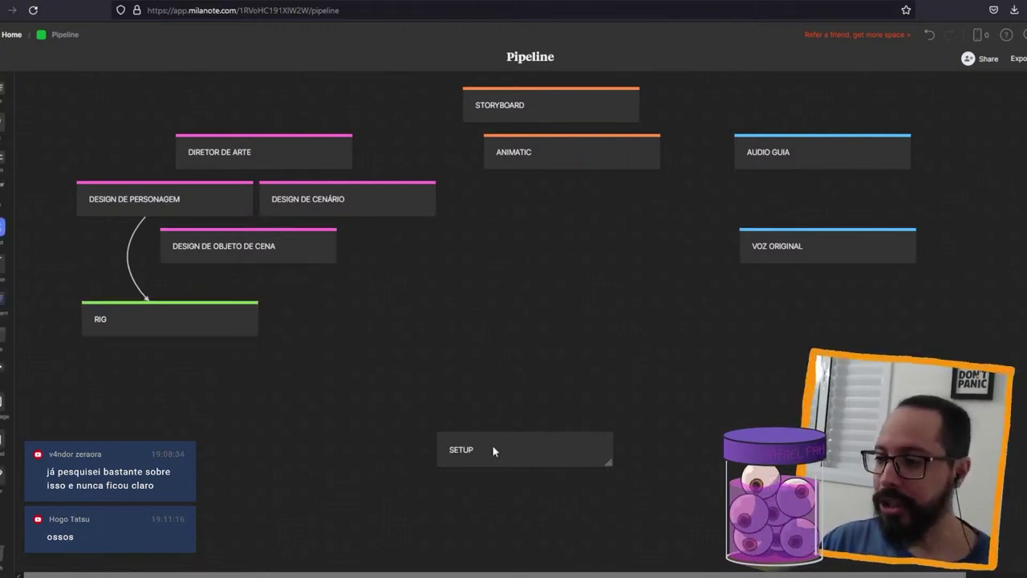
- Move SETUP up a little and give it a yellow top strip
left_click_drag(492, 445, 485, 409)
right_click(490, 414)
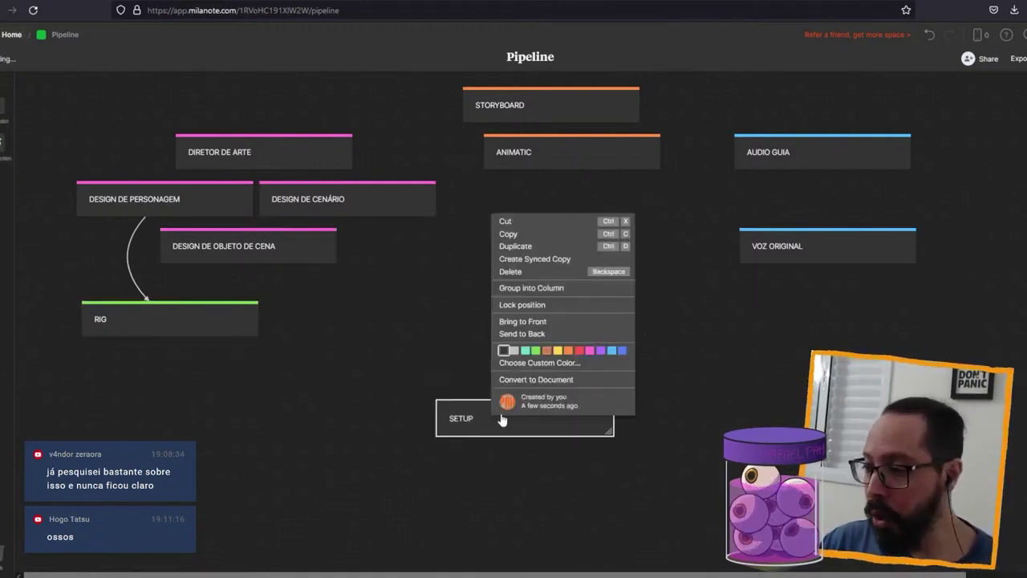
left_click(557, 350)
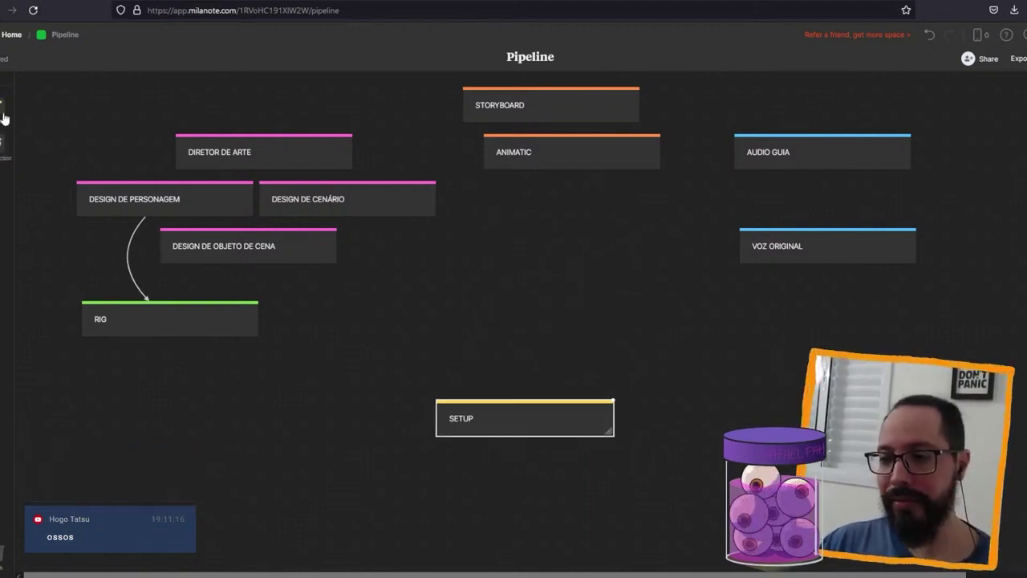
left_click(41, 99)
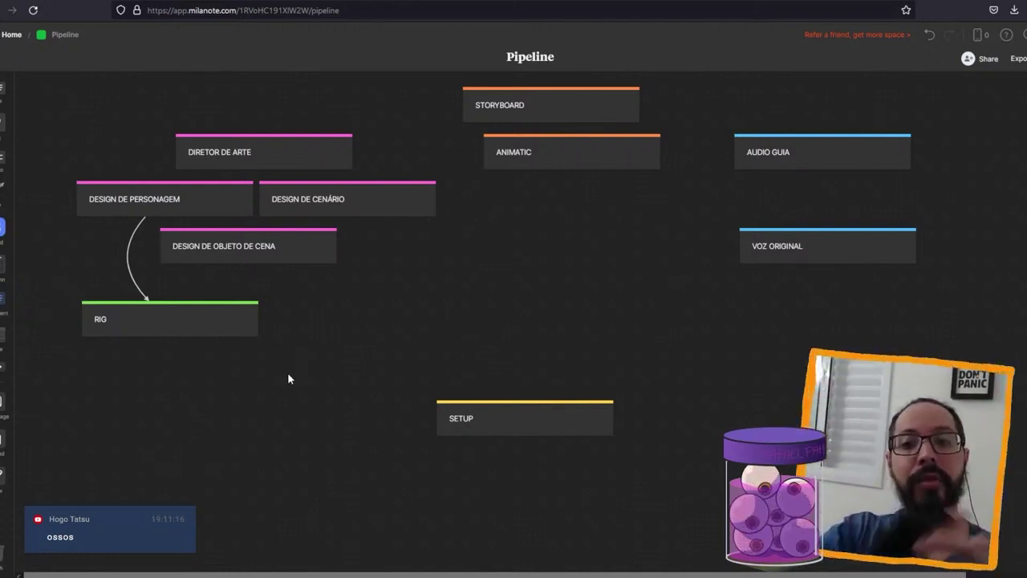
- Nudge SETUP and reroute the extra arrow to run from DESIGN DE CENÁRIO into SETUP
mouse_move(546, 419)
left_mouse_down()
mouse_move(539, 408)
mouse_move(537, 418)
left_mouse_up()
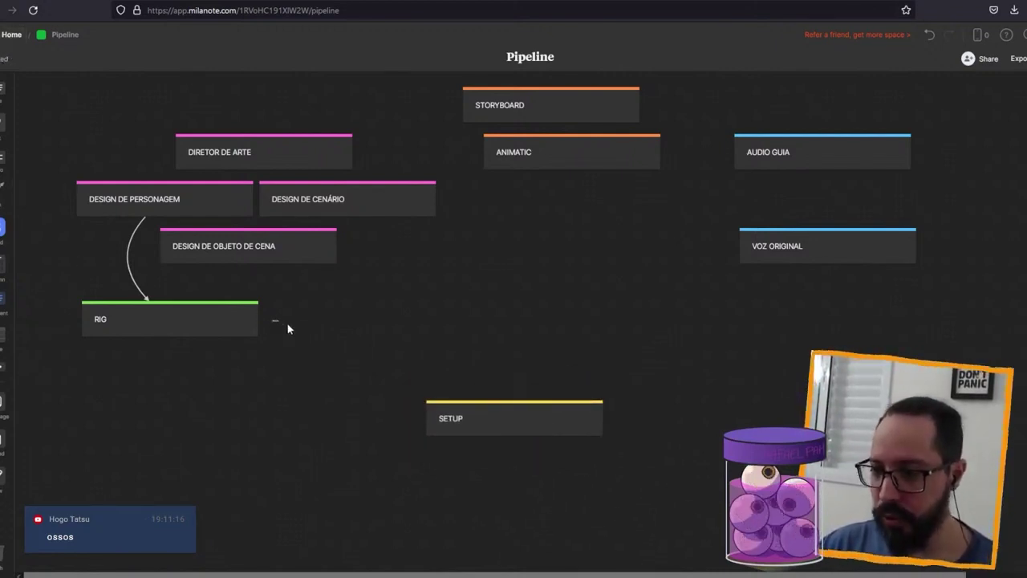
left_click_drag(273, 321, 363, 367)
left_click_drag(3, 183, 308, 293)
left_click_drag(348, 265, 395, 417)
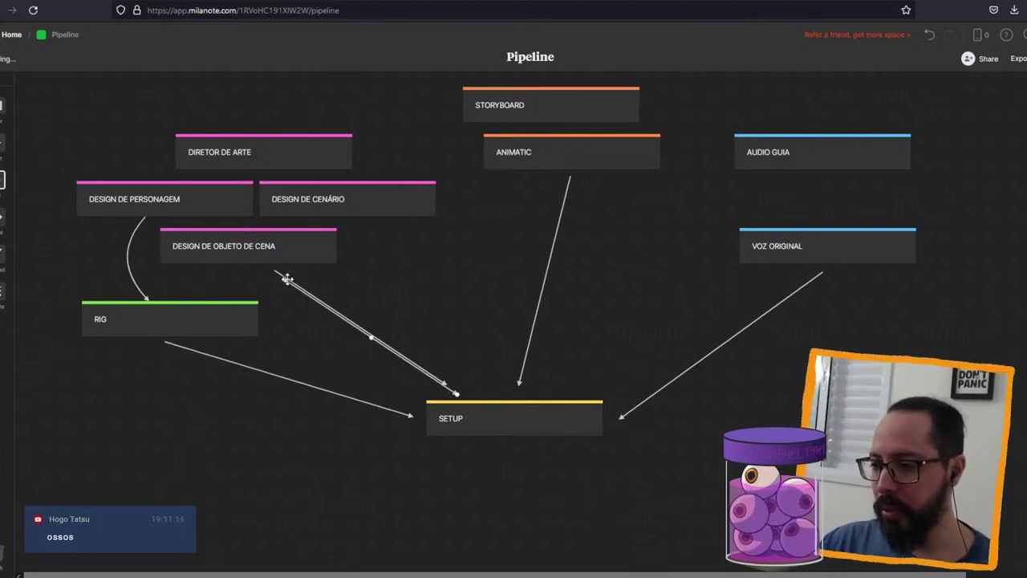
left_click_drag(287, 278, 376, 224)
left_click_drag(455, 393, 475, 382)
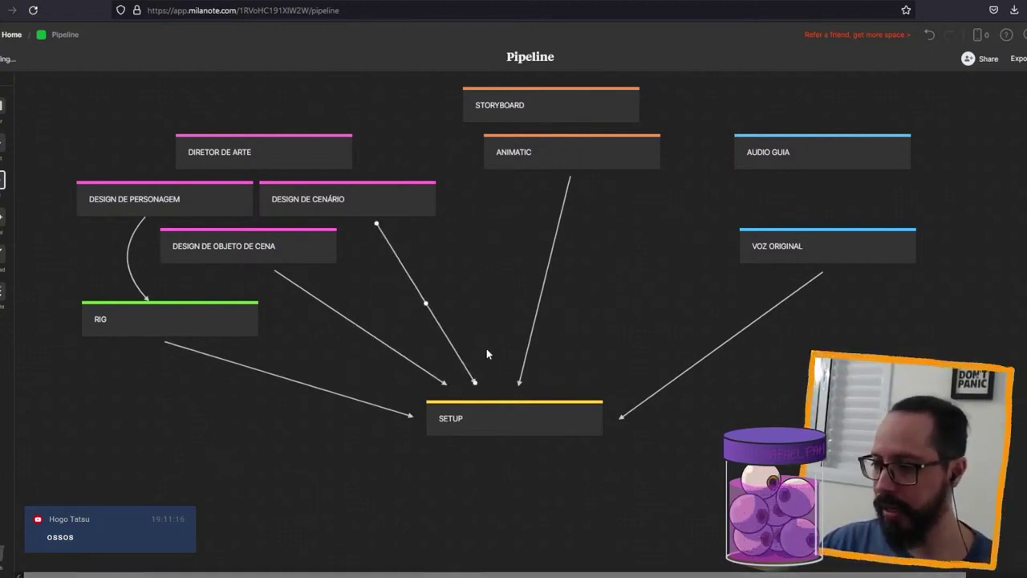
- Review the arrows converging on SETUP by selecting the ANIMATIC arrow, the lower cards and a BIBLIA card
left_click(650, 441)
left_click(621, 420)
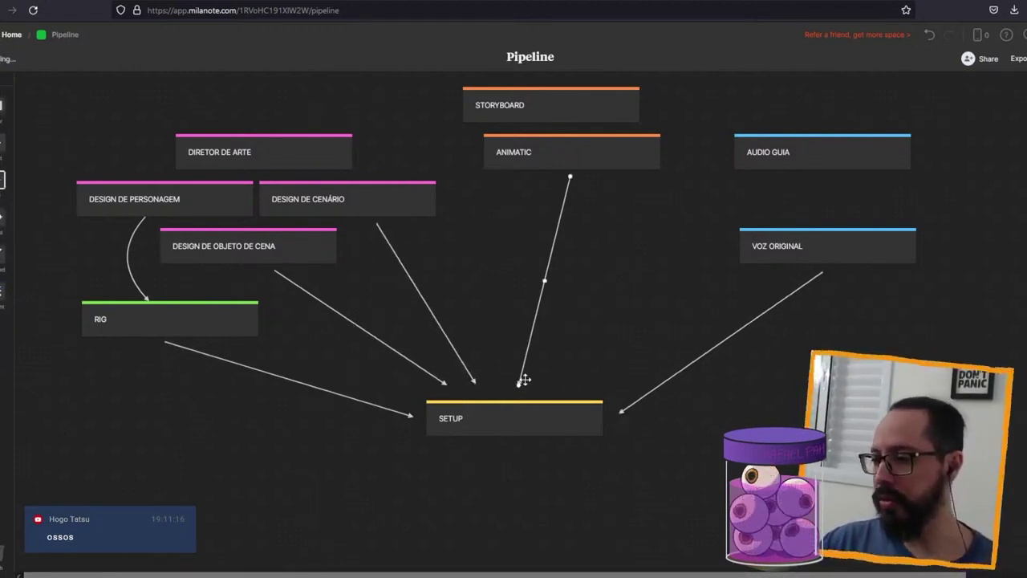
scroll(519, 385, "up", 2)
scroll(513, 436, "up", 2)
scroll(527, 421, "up", 5)
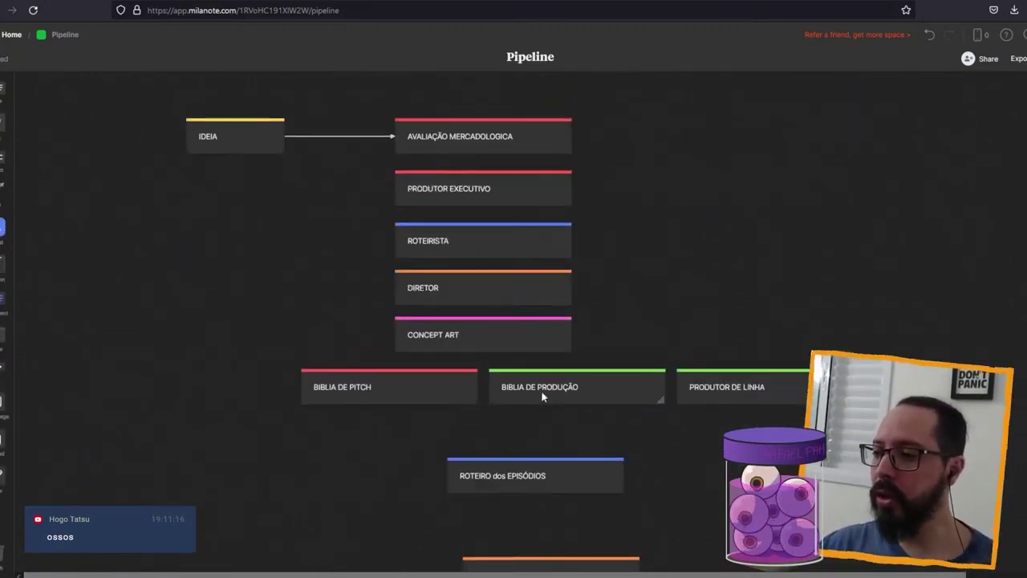
scroll(287, 388, "down", 5)
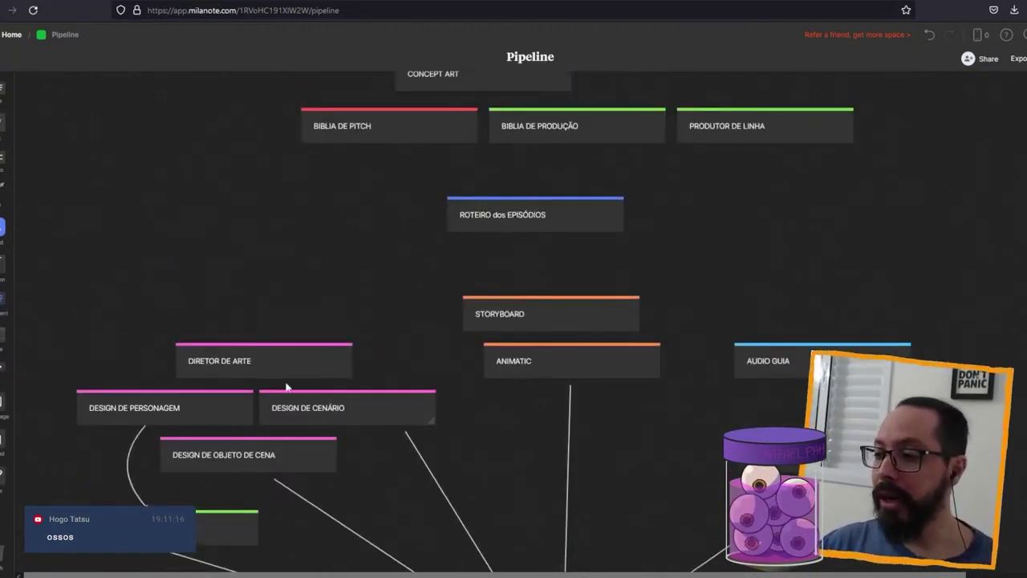
left_click_drag(93, 287, 949, 570)
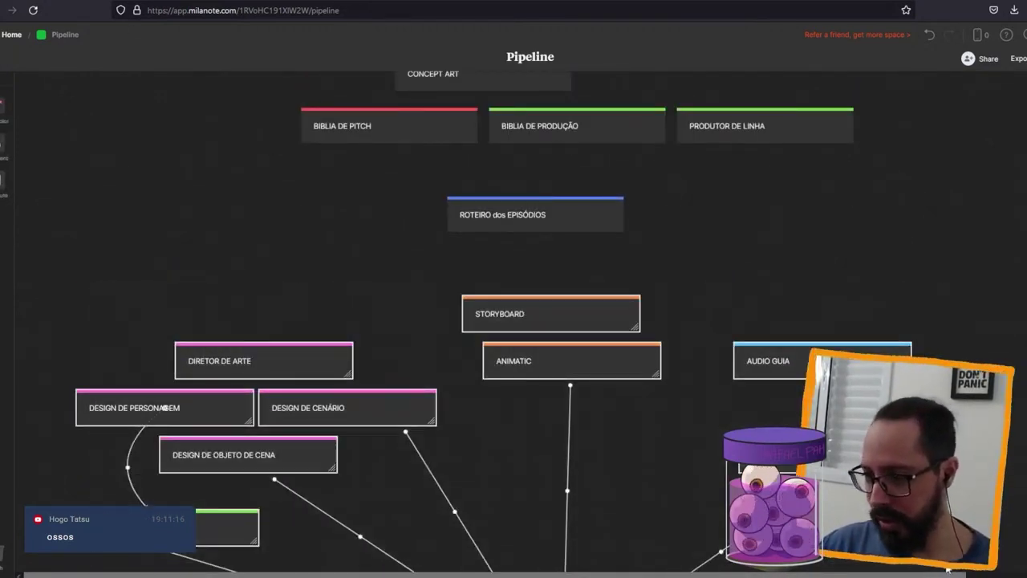
scroll(589, 412, "up", 5)
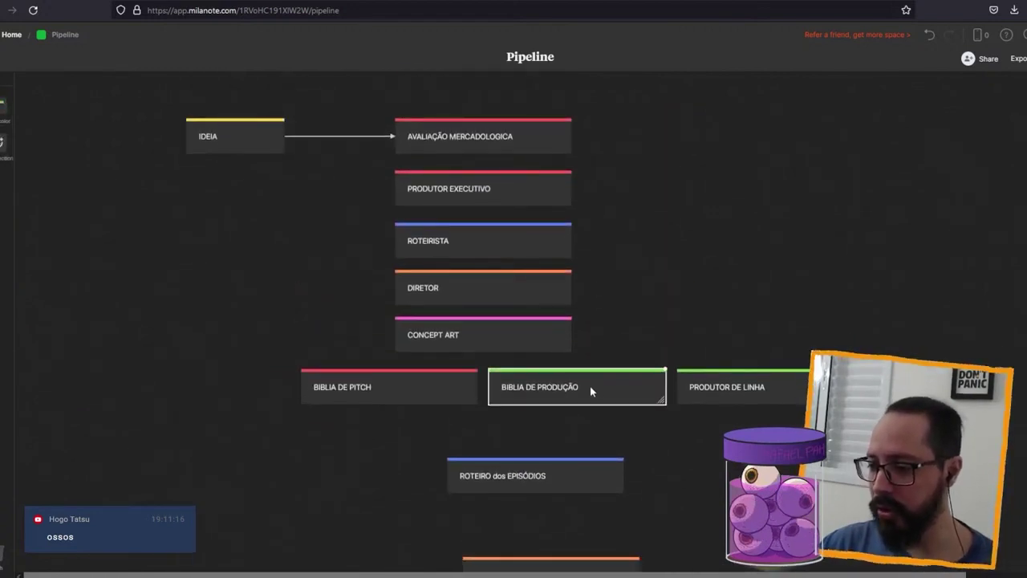
left_click(385, 387, "shift")
scroll(22, 272, "down", 10)
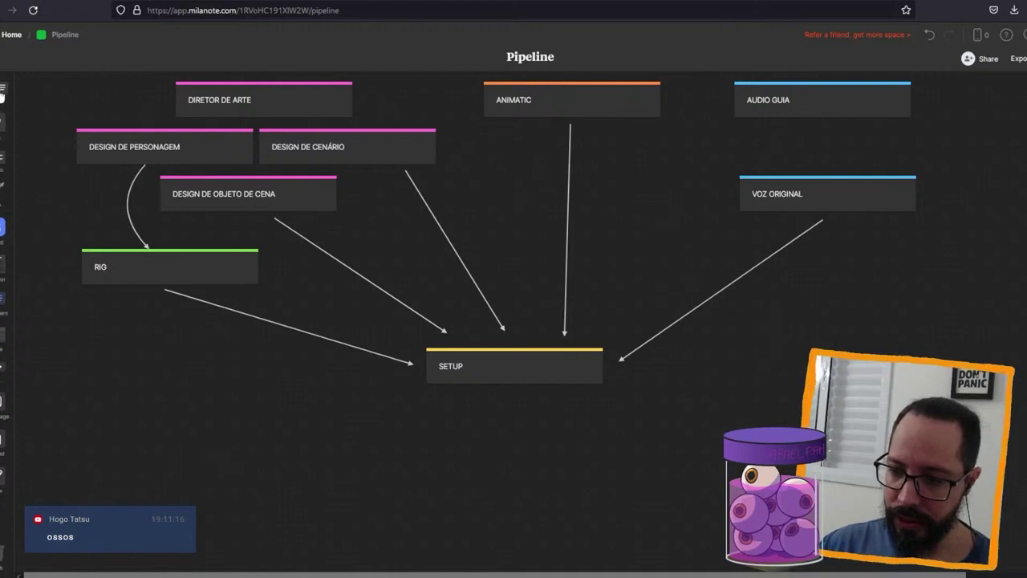
- Add DIRETOR DE ANIMAÇÃO and SUPERVISOR DE ANIMAÇÃO cards below SETUP, duplicate the supervisor as ANIMADORES, and shift them right
left_click_drag(3, 128, 290, 462)
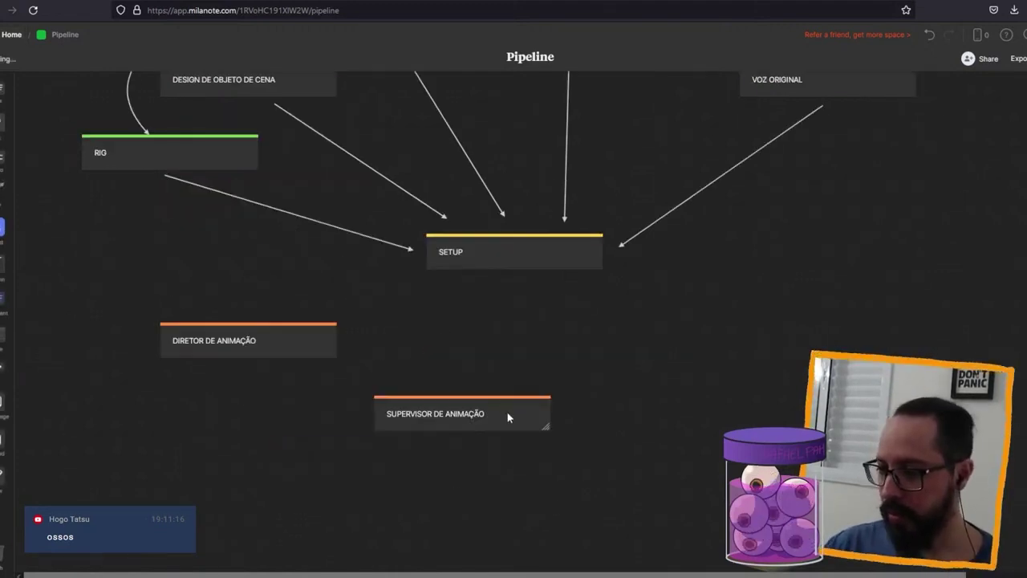
left_click_drag(506, 424, 488, 348)
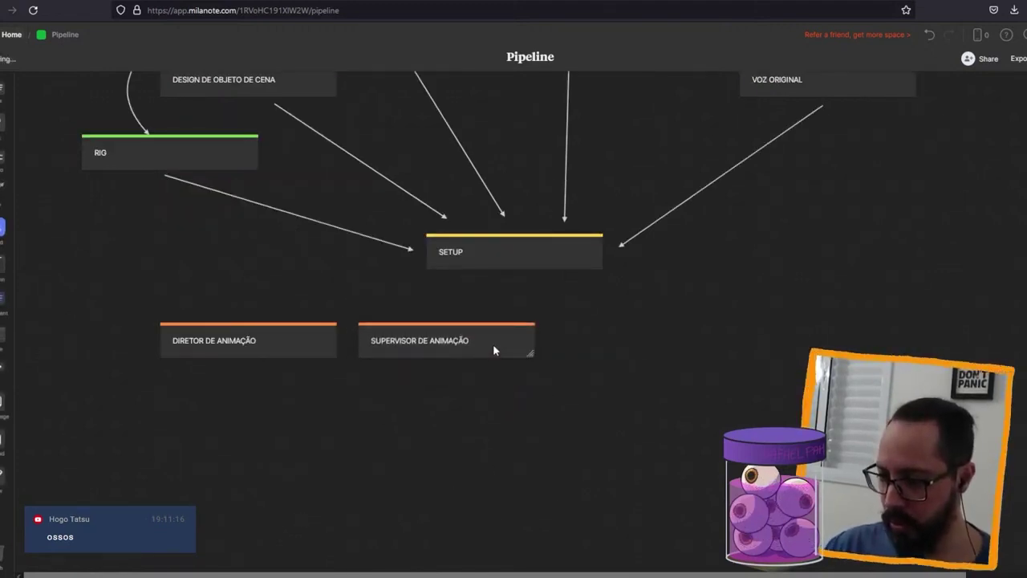
left_click(493, 345)
key("ctrl+d")
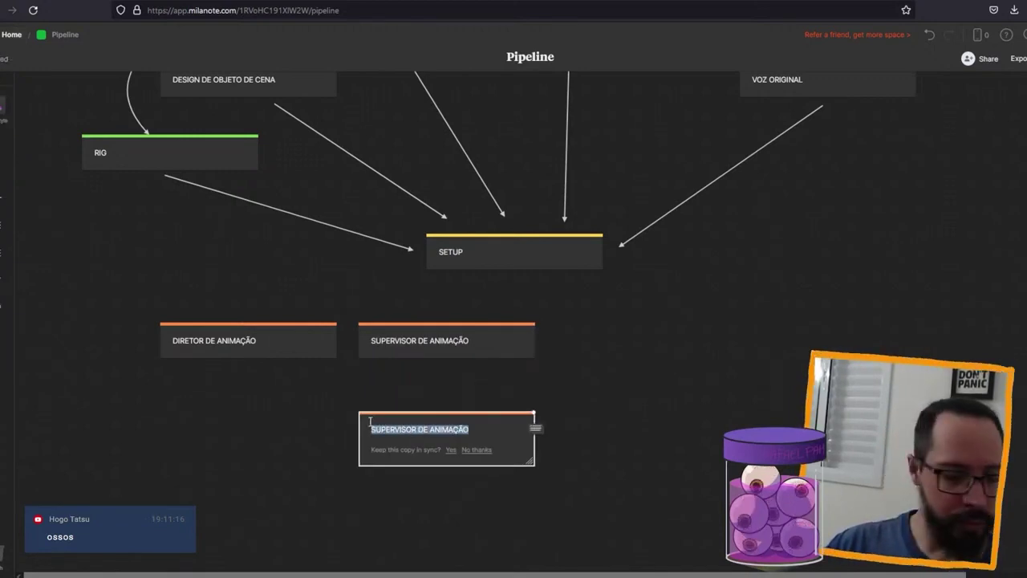
type("ANIMADORES")
left_click(333, 304)
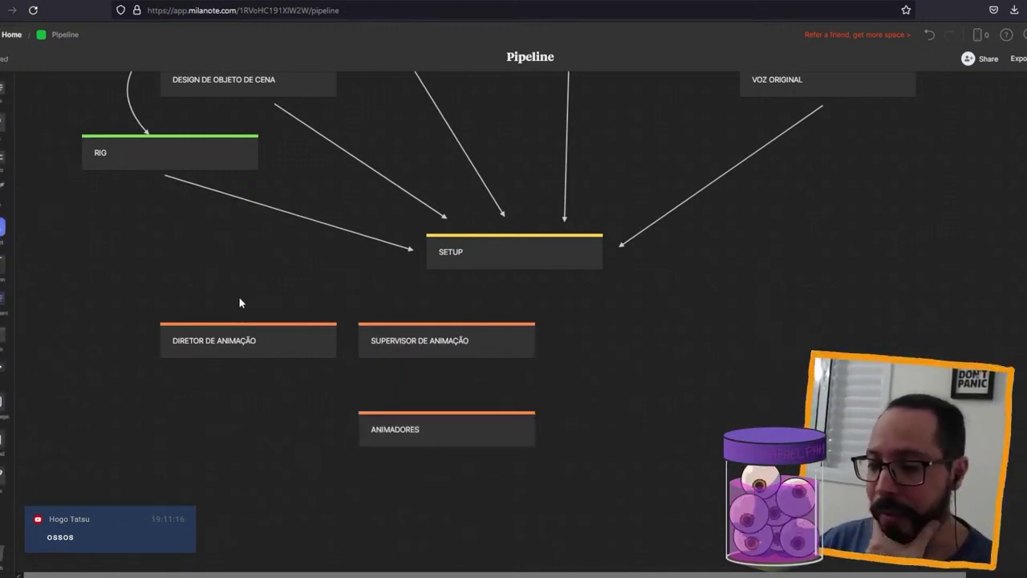
left_click_drag(239, 302, 545, 458)
mouse_move(523, 348)
left_mouse_down()
mouse_move(679, 380)
mouse_move(624, 424)
left_mouse_up()
left_click(562, 293)
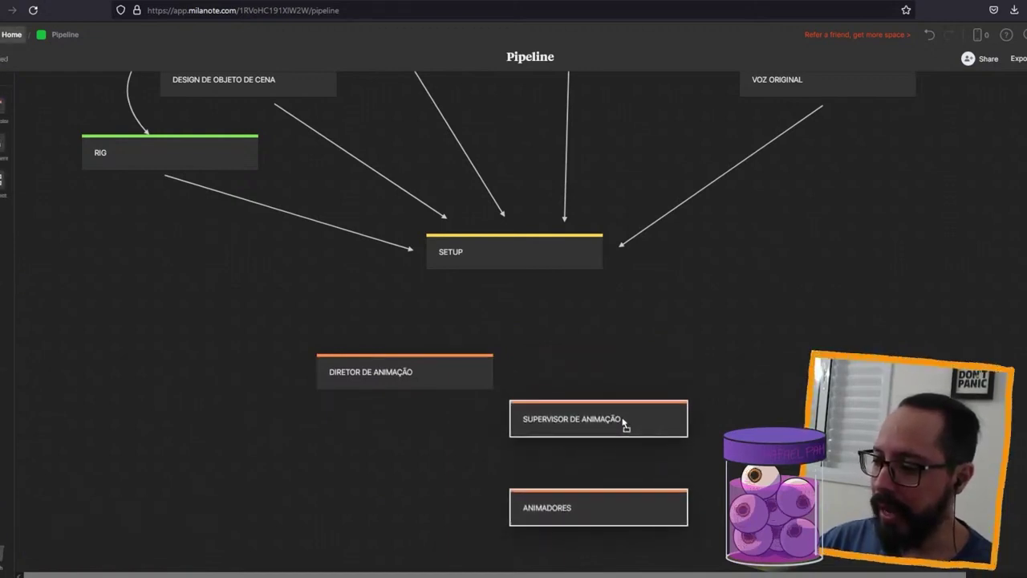
- Draw a curved arrow from SETUP to SUPERVISOR DE ANIMAÇÃO
left_click_drag(3, 216, 142, 332)
left_click_drag(101, 371, 583, 393)
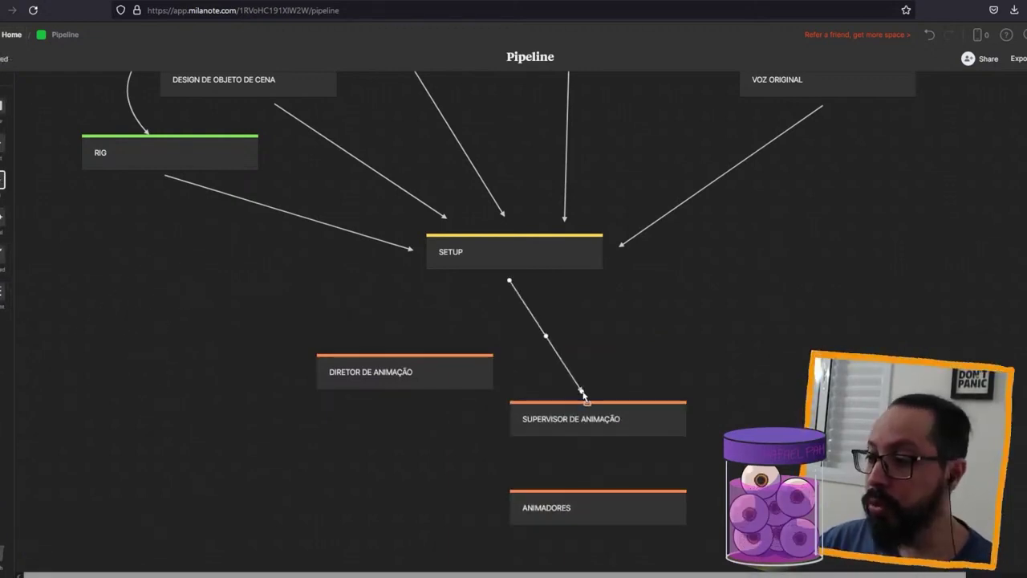
left_click_drag(548, 335, 582, 327)
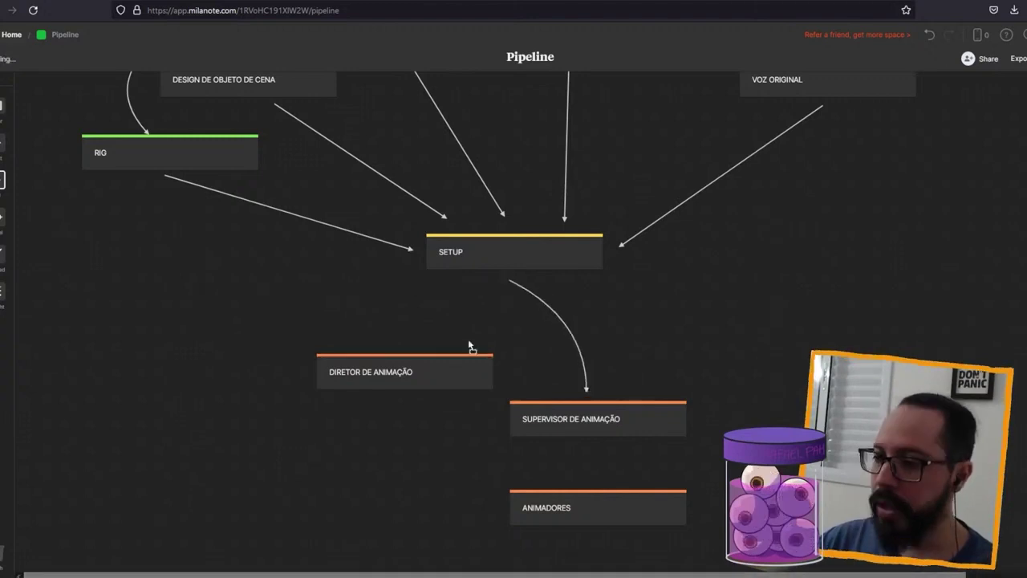
left_click_drag(442, 376, 446, 363)
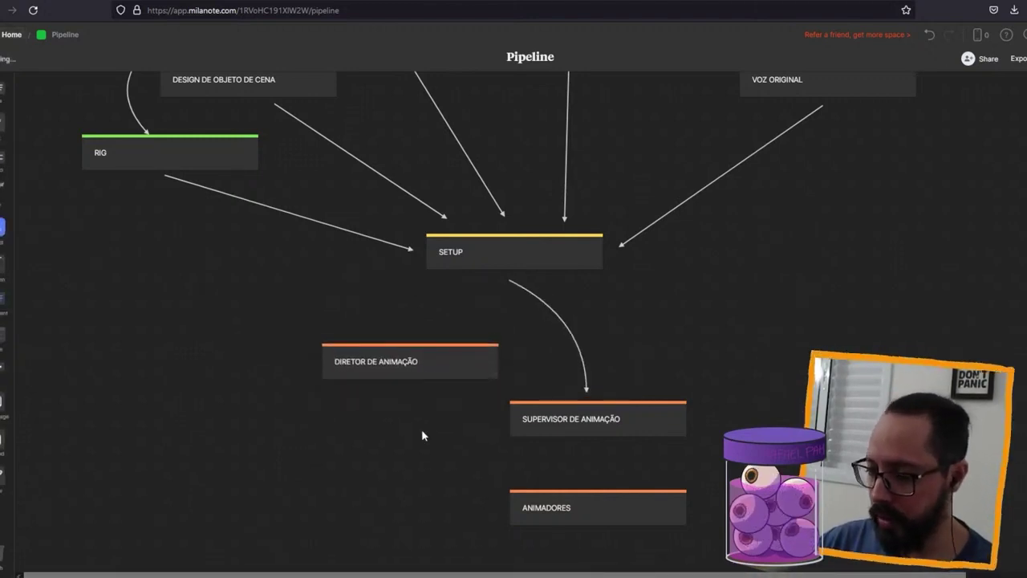
scroll(401, 450, "down", 2)
- Fine-tune the positions of ANIMADORES and SUPERVISOR DE ANIMAÇÃO beside DIRETOR DE ANIMAÇÃO
left_click_drag(586, 369, 532, 359)
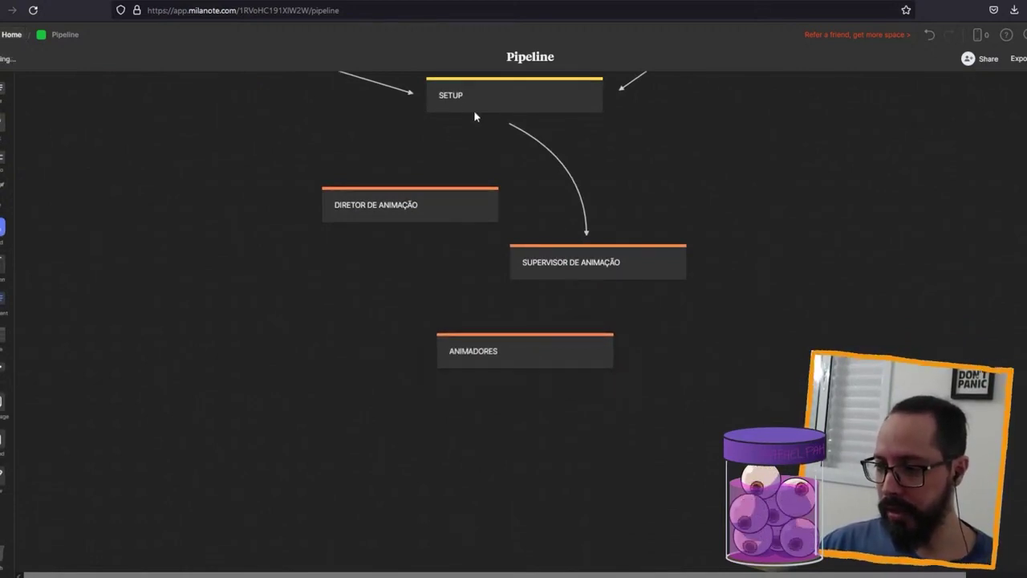
left_click(515, 358)
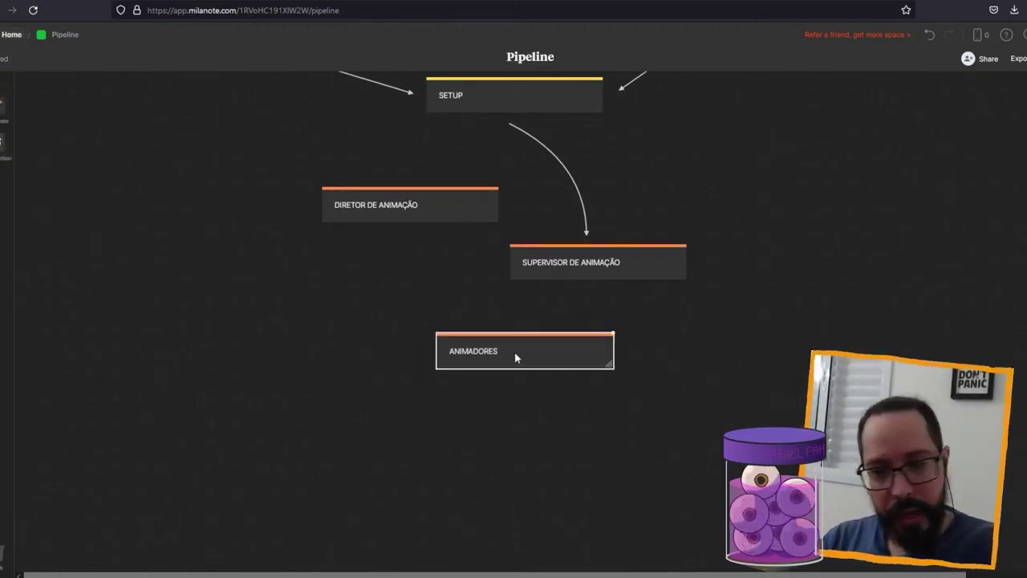
left_click(607, 262)
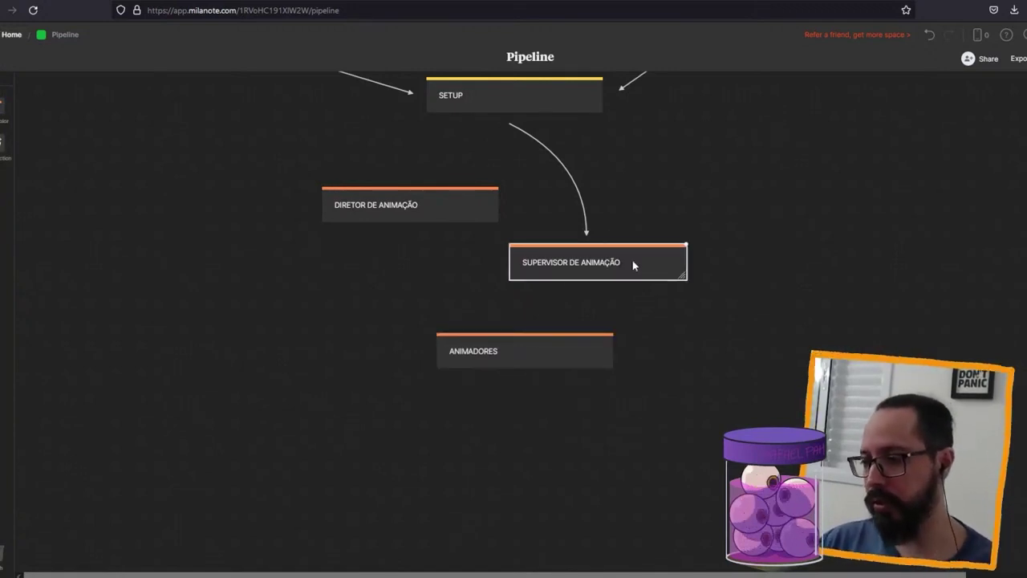
left_click(567, 363)
left_click(460, 214)
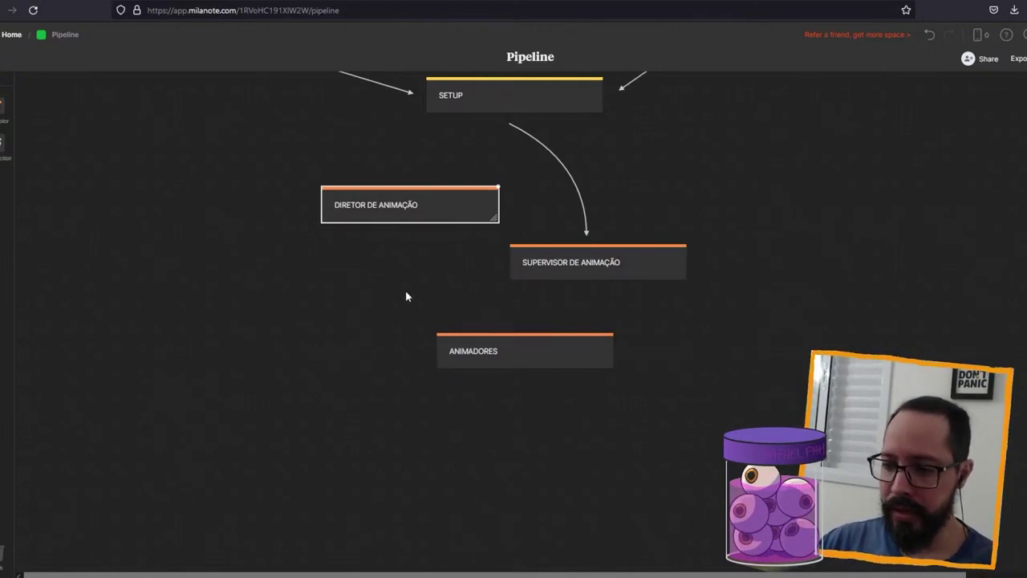
left_click_drag(669, 270, 664, 271)
left_click(695, 346)
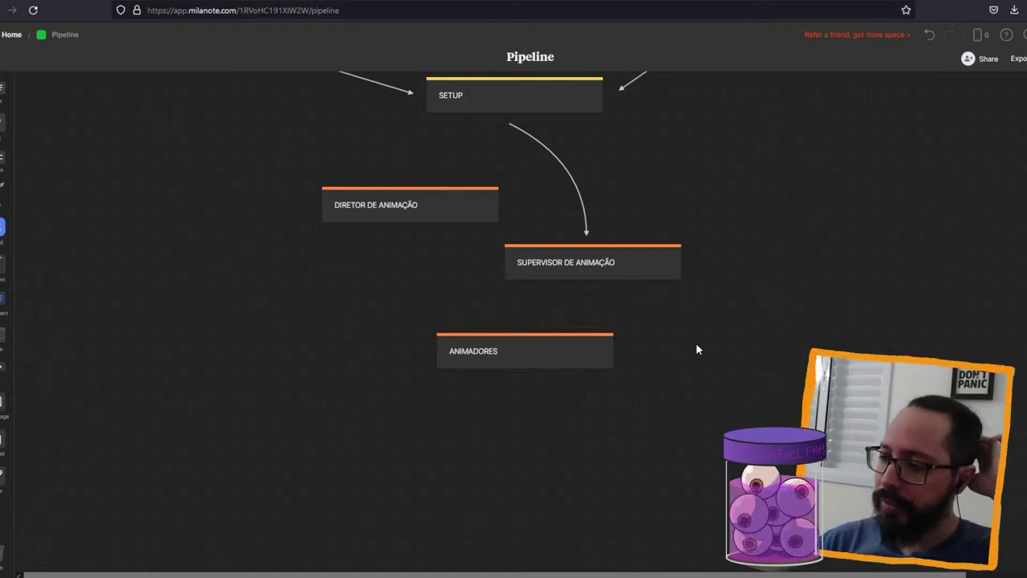
left_click(548, 364)
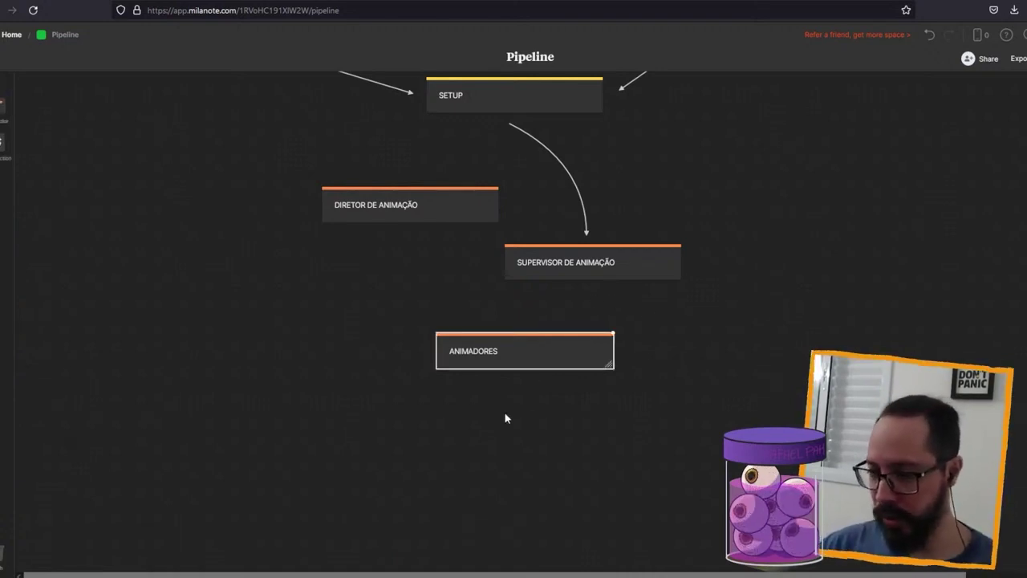
scroll(705, 235, "up", 5)
scroll(705, 235, "up", 1)
scroll(705, 235, "up", 3)
left_click(775, 369)
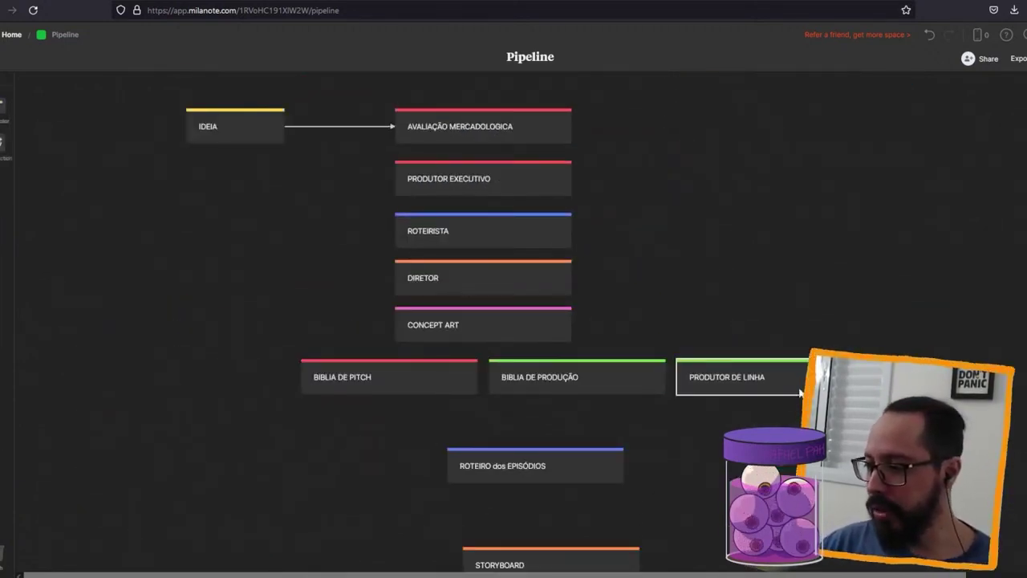
scroll(781, 376, "down", 1)
scroll(766, 411, "down", 2)
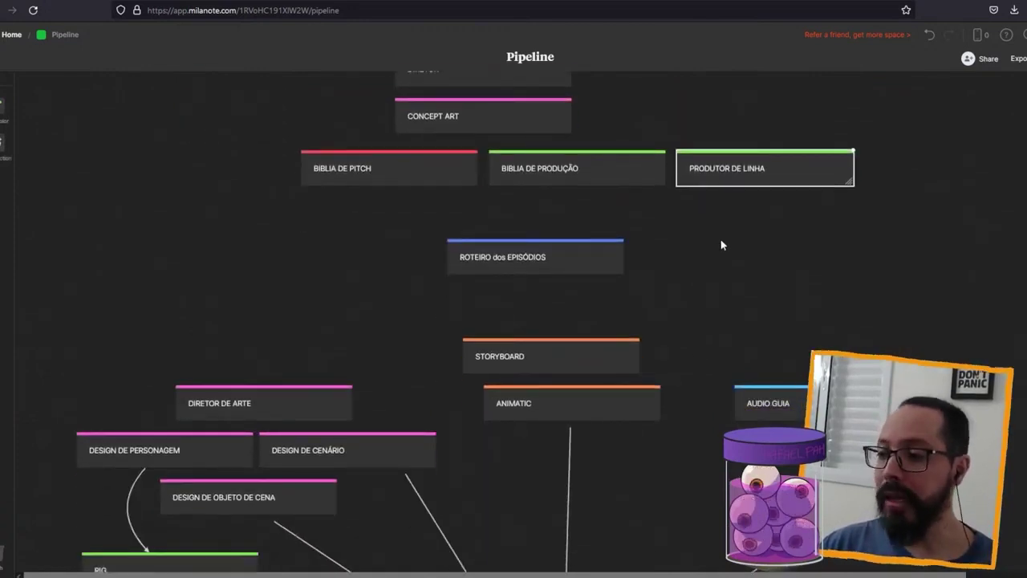
scroll(550, 206, "down", 1)
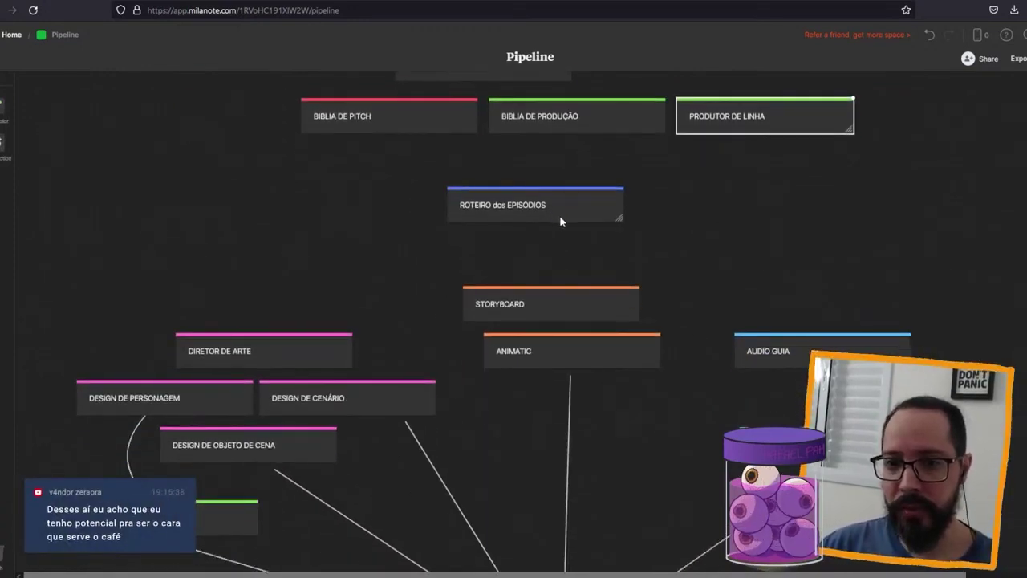
scroll(627, 246, "down", 1)
scroll(713, 190, "up", 1)
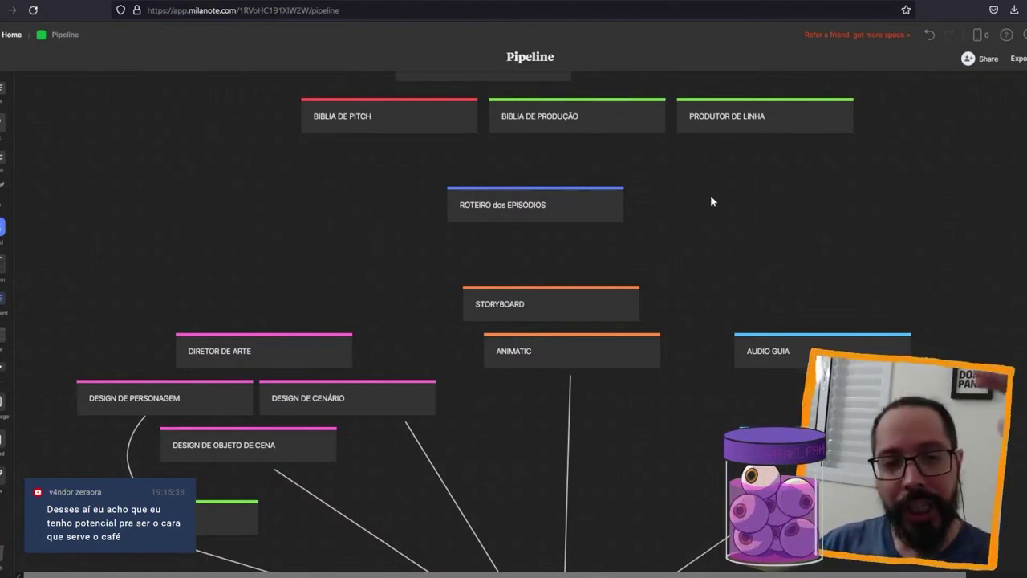
scroll(709, 305, "down", 3)
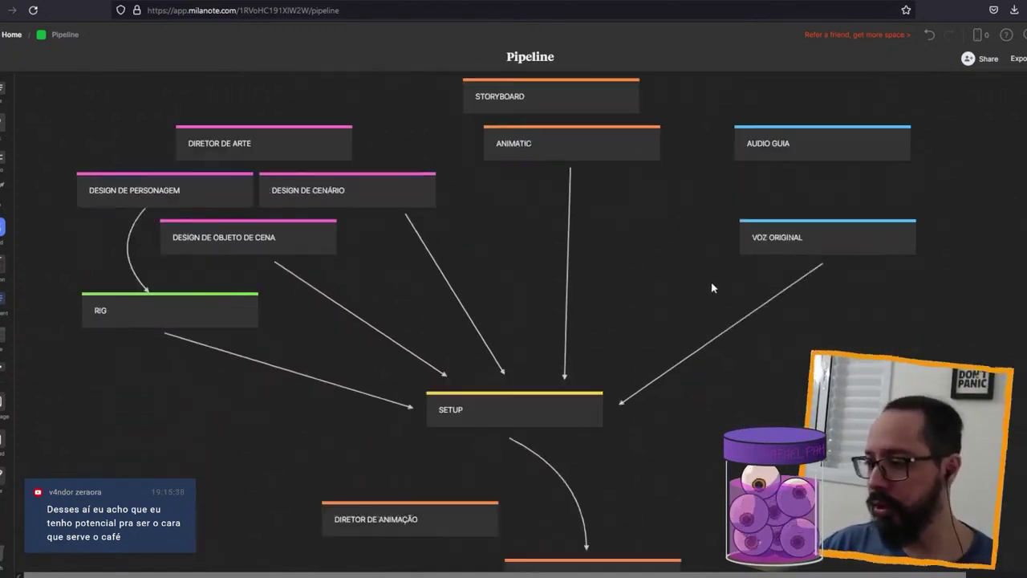
scroll(776, 352, "down", 3)
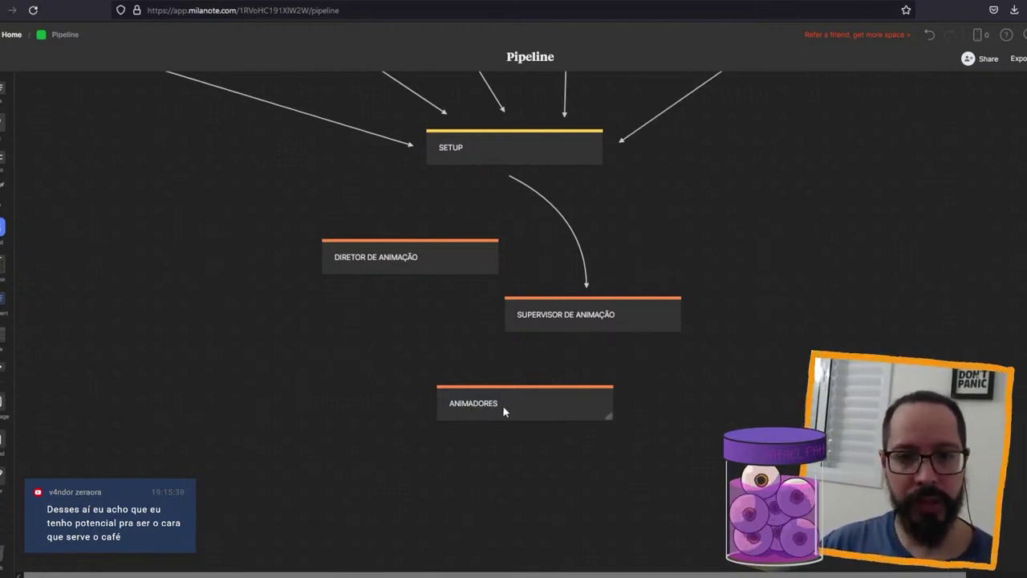
- Create a MONTADOR card under ANIMADORES, colour it purple, and align it beneath
scroll(534, 425, "down", 1)
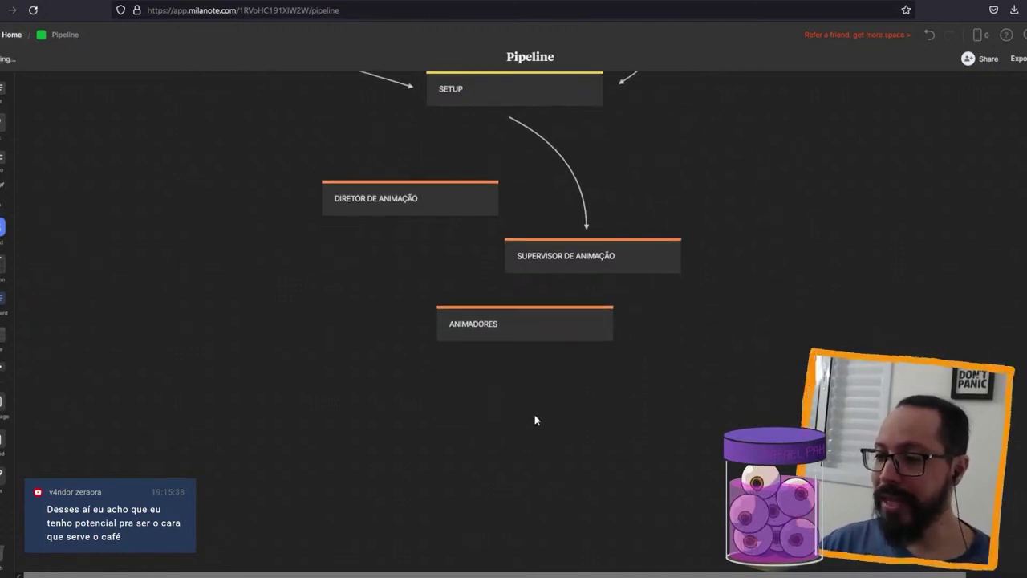
double_click(550, 417)
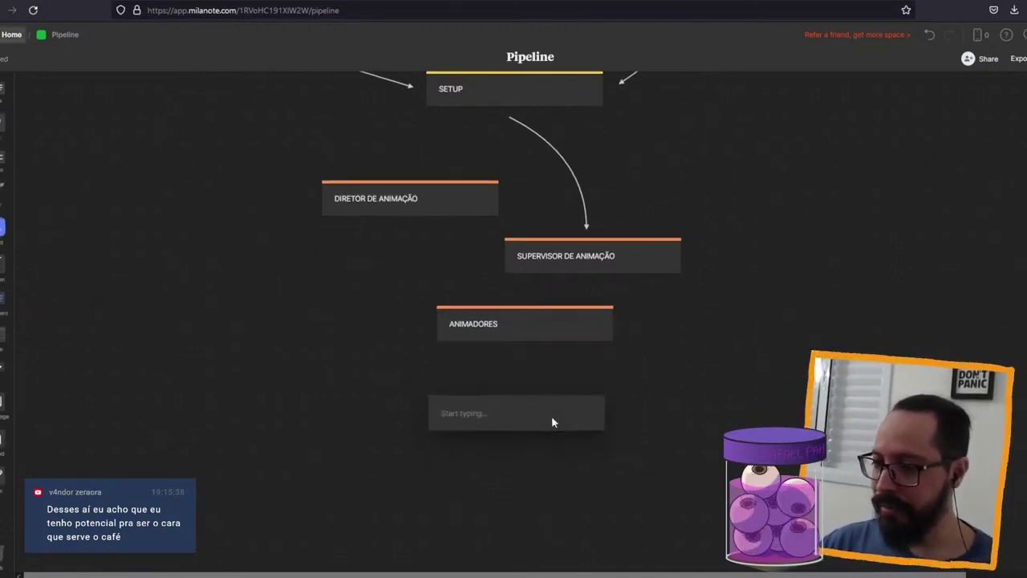
type("MONTADOR")
right_click(559, 412)
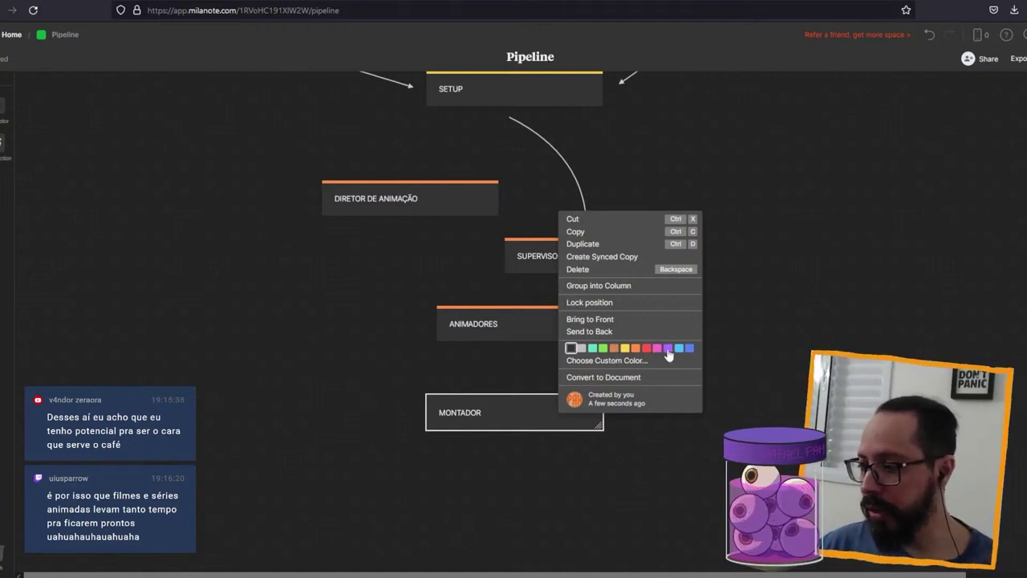
left_click(668, 348)
left_click_drag(537, 412, 549, 418)
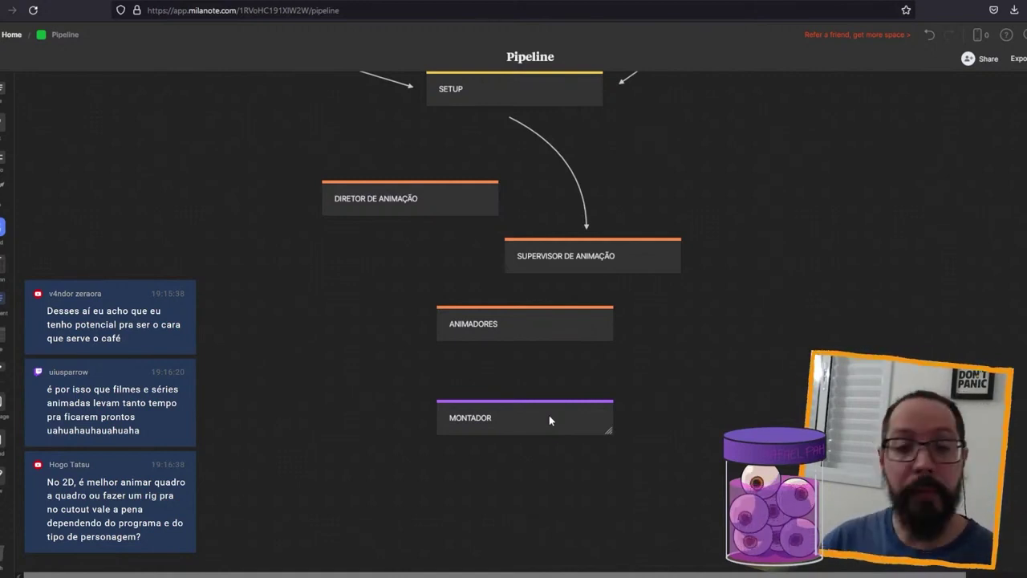
- Duplicate the VOZ ORIGINAL card with Ctrl+D and drag the copy lower on the board
scroll(549, 419, "up", 5)
left_click(851, 245)
key("ctrl+d")
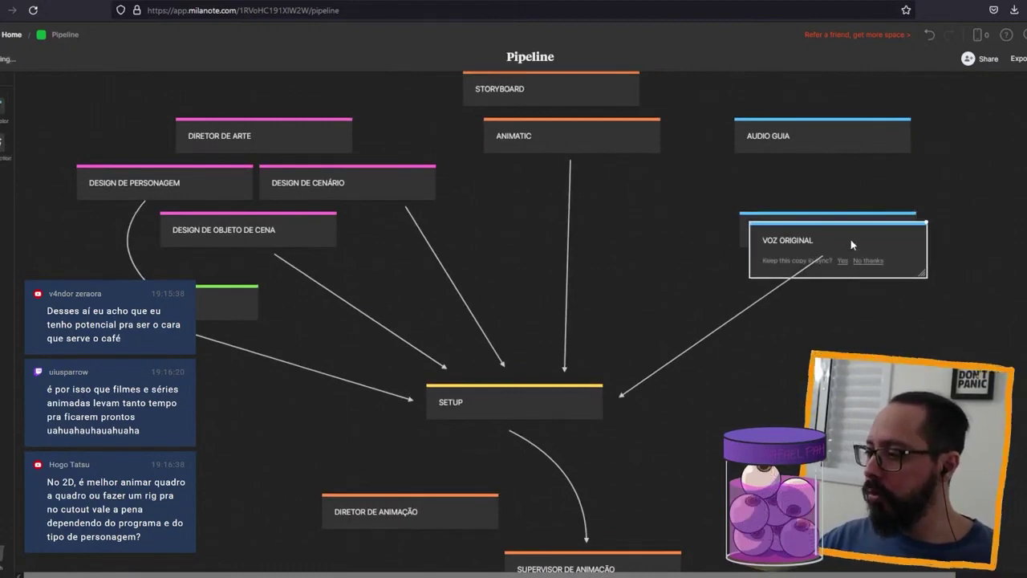
scroll(786, 304, "down", 5)
scroll(785, 302, "up", 3)
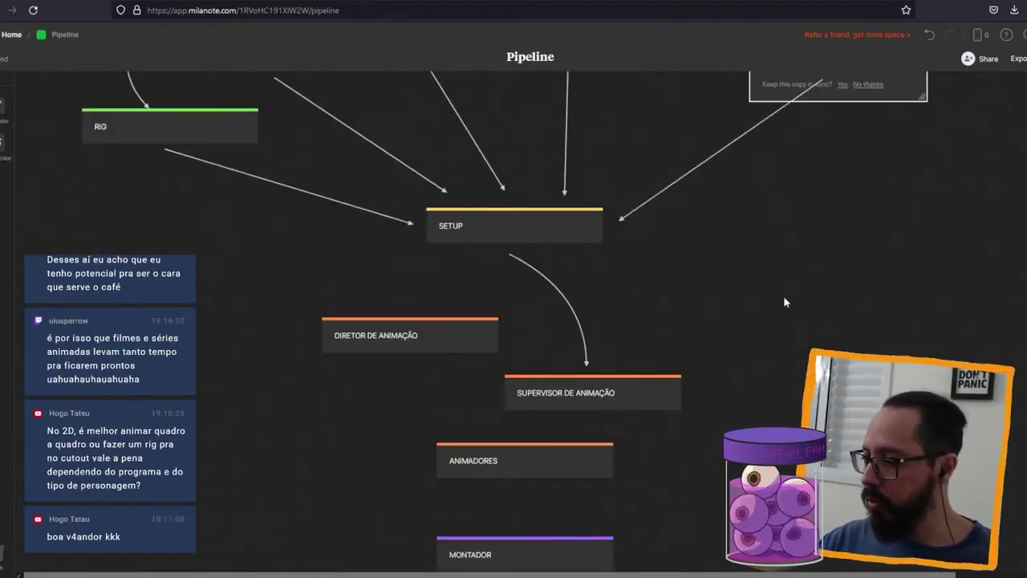
scroll(785, 301, "up", 3)
left_click_drag(835, 214, 848, 429)
scroll(836, 234, "down", 4)
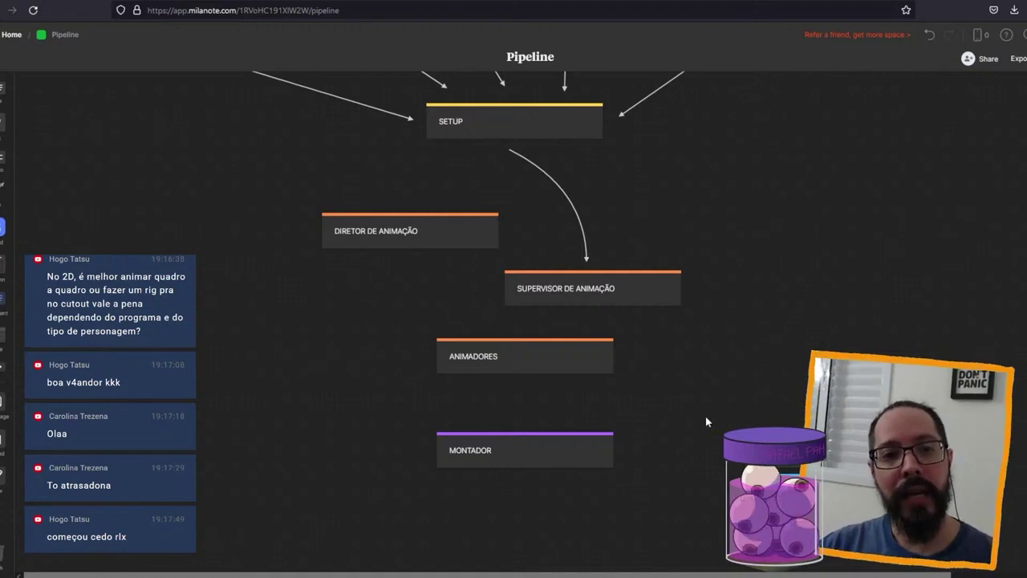
- Review the MONTADOR, DIRETOR, EFEITOS SONOROS and TRILHA MUSICAL cards on the board
left_click(576, 453)
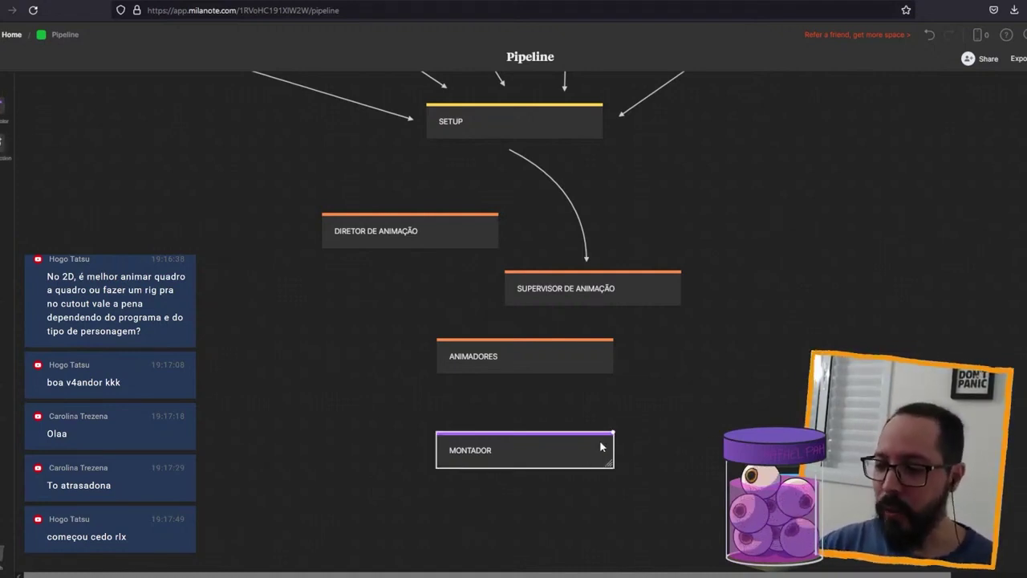
scroll(599, 441, "up", 5)
scroll(566, 97, "up", 4)
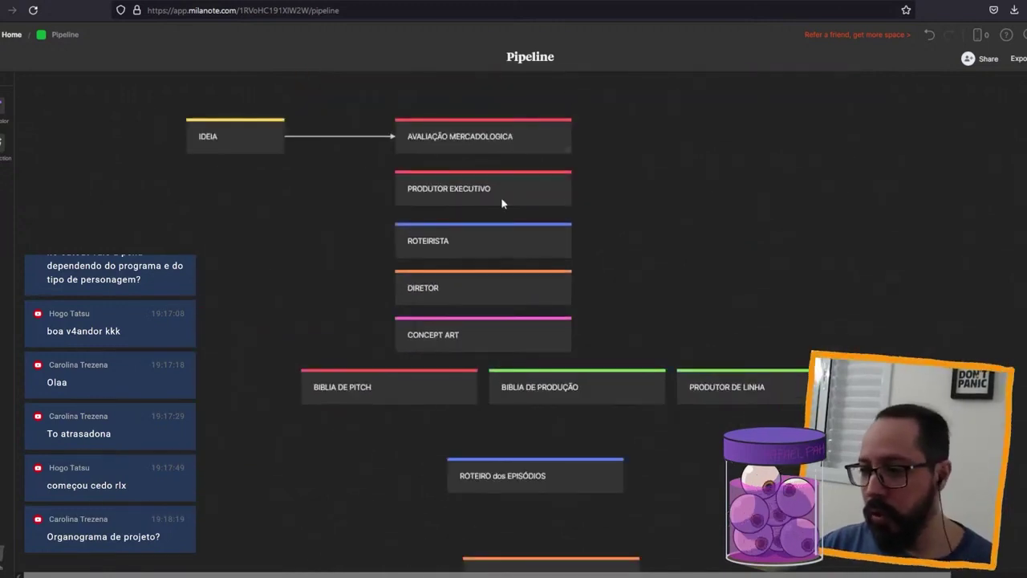
left_click(484, 292)
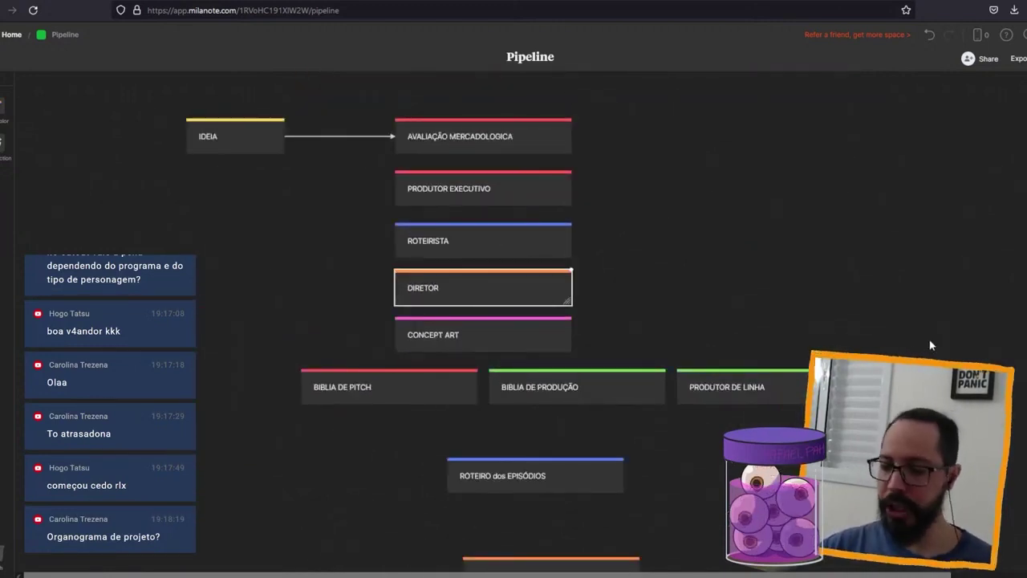
scroll(514, 344, "down", 6)
scroll(530, 369, "down", 2)
scroll(542, 391, "down", 1)
left_click(541, 390)
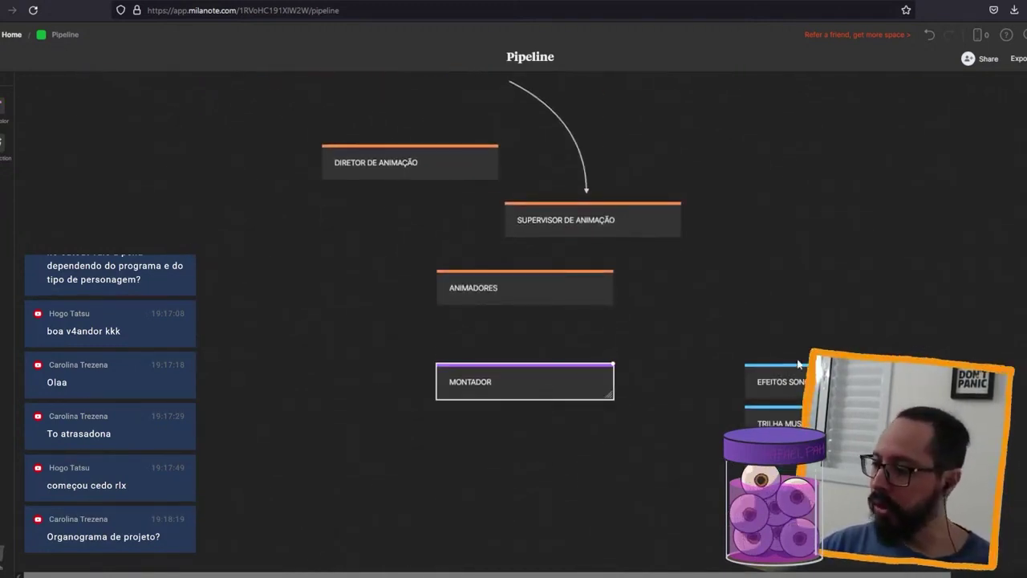
left_click_drag(703, 340, 986, 465)
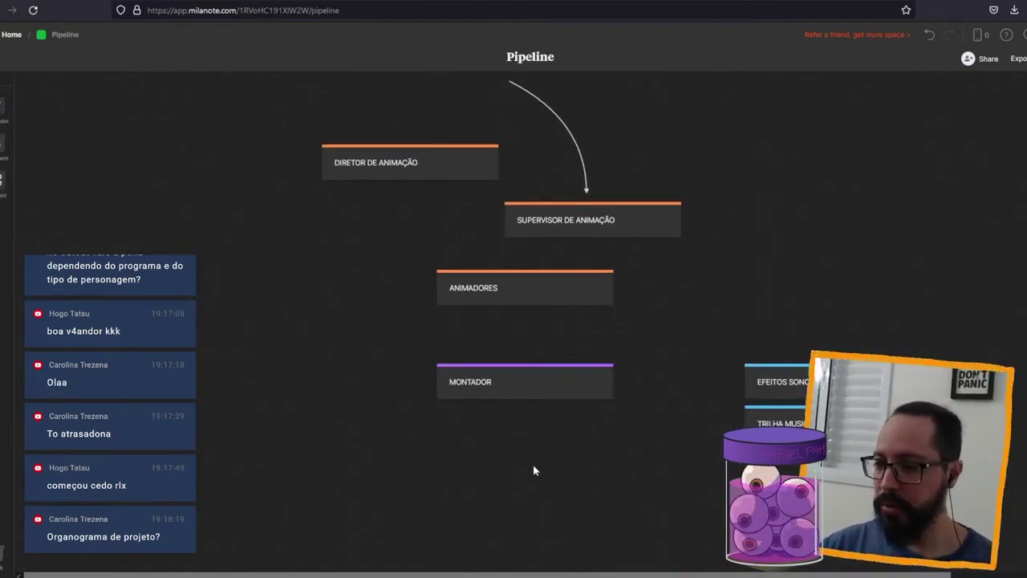
- Duplicate MONTADOR as a PÓS PRODUÇÃO card placed just under it
left_click(530, 390)
key("ctrl+d")
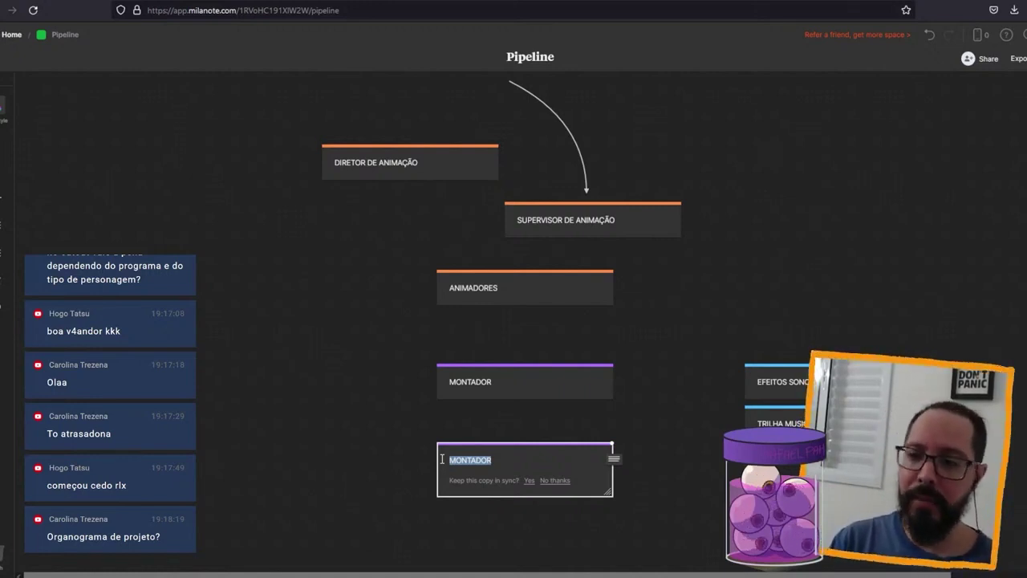
type("PÓS PRODUÇÃO")
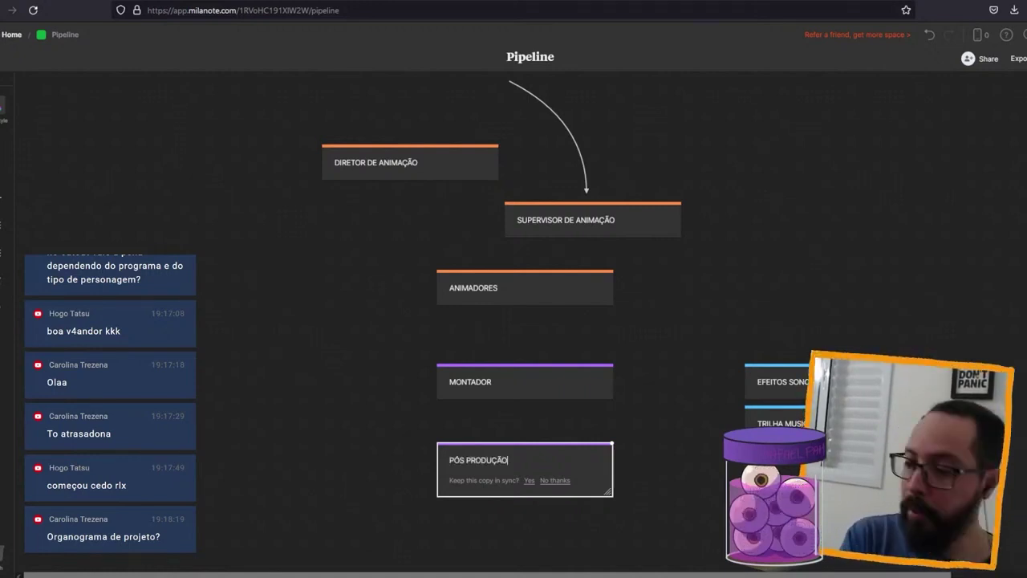
key("Escape")
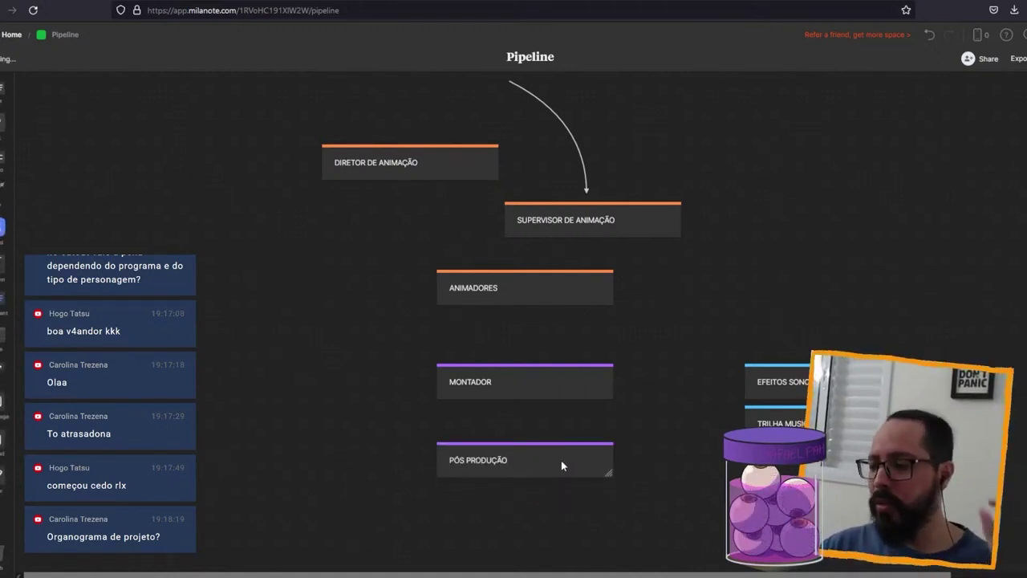
left_click_drag(561, 460, 564, 457)
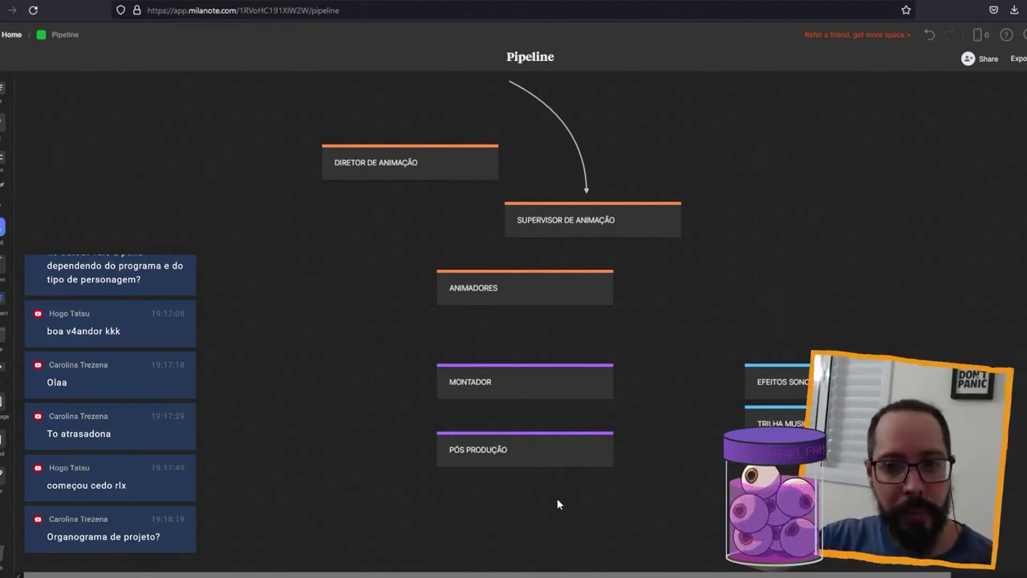
- Paste an ANIMADORES copy renamed ANIMADOR DE RETAKE, moving MONTADOR and PÓS PRODUÇÃO down
key("ctrl+v")
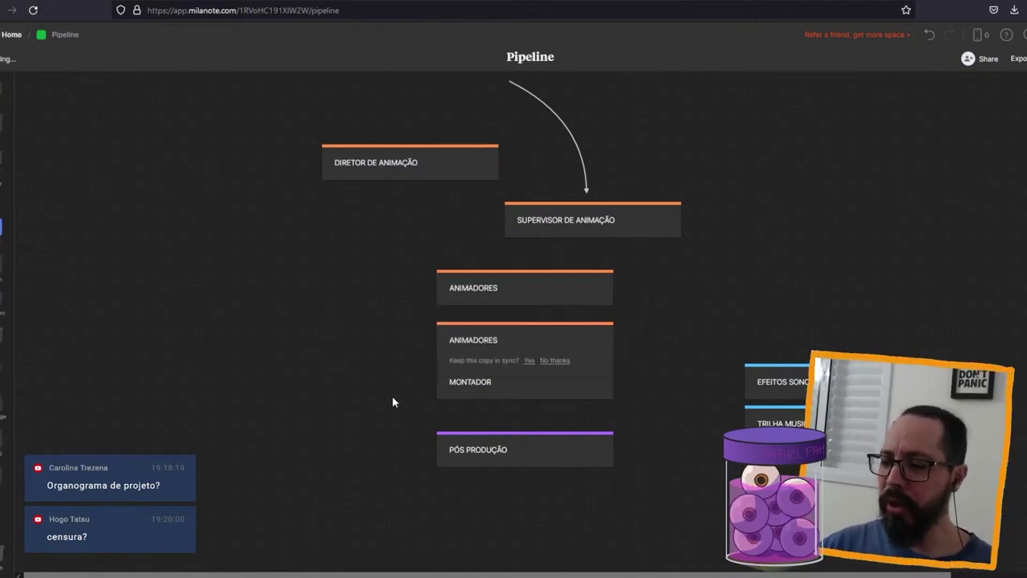
left_click_drag(392, 388, 806, 517)
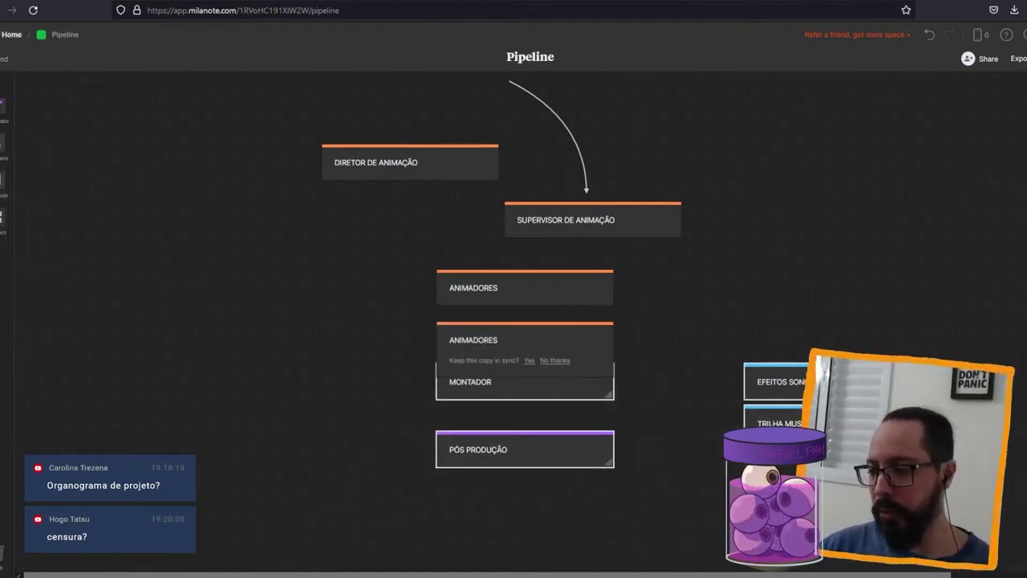
key("Down")
key("Down")
key("Down")
left_click(535, 341)
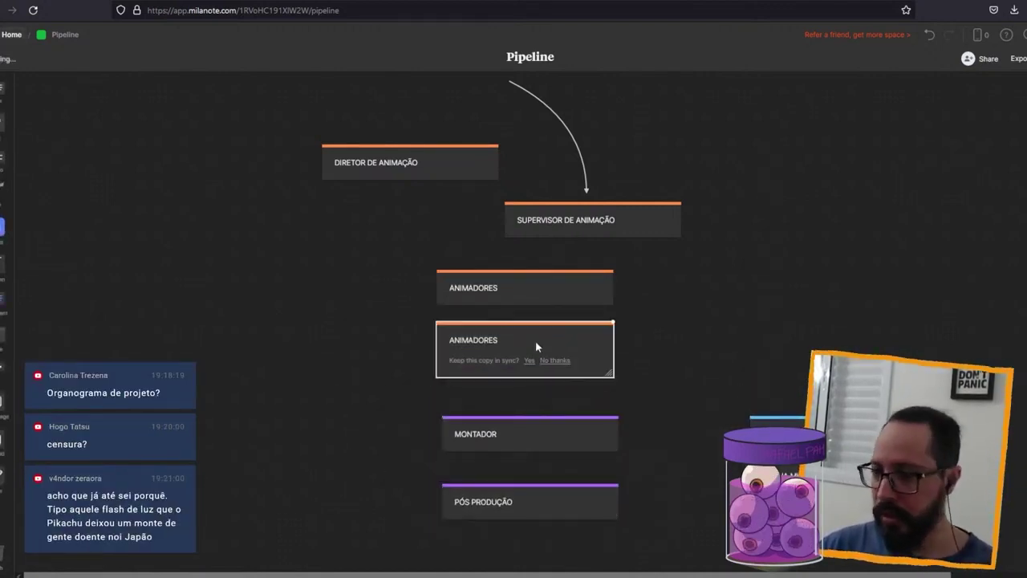
left_click(499, 339)
left_click_drag(499, 339, 449, 338)
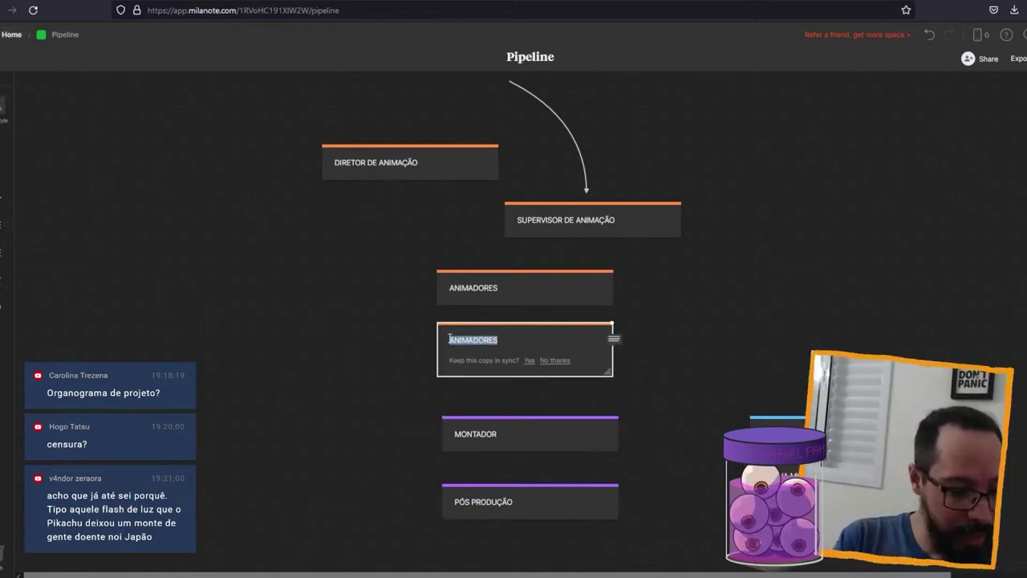
type("ANIMADOR DE RETAKE")
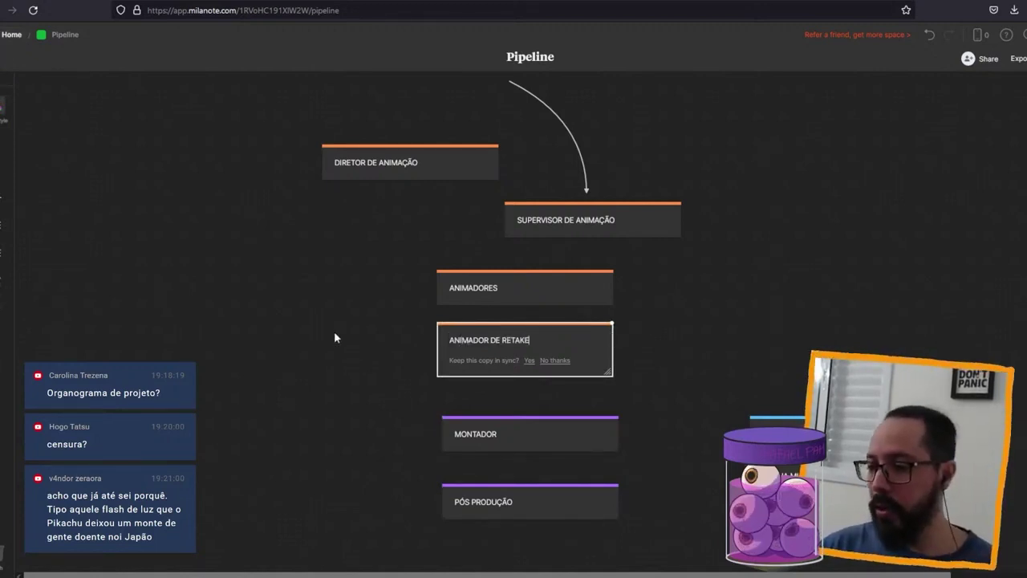
left_click(335, 338)
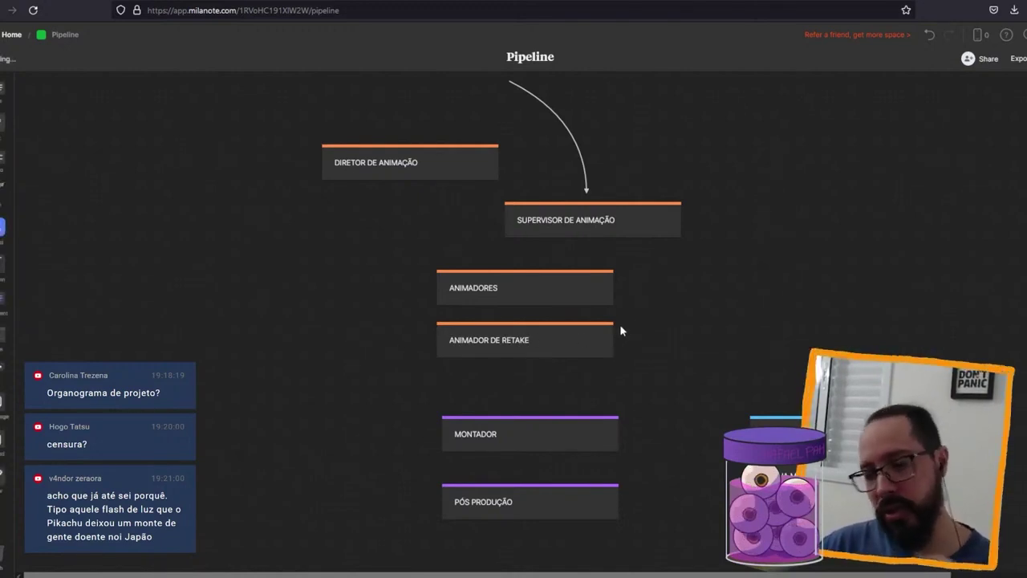
- Add another ANIMADORES copy as ANIMADOR DE EFEITO beside ANIMADOR DE RETAKE
left_click_drag(562, 284, 571, 293)
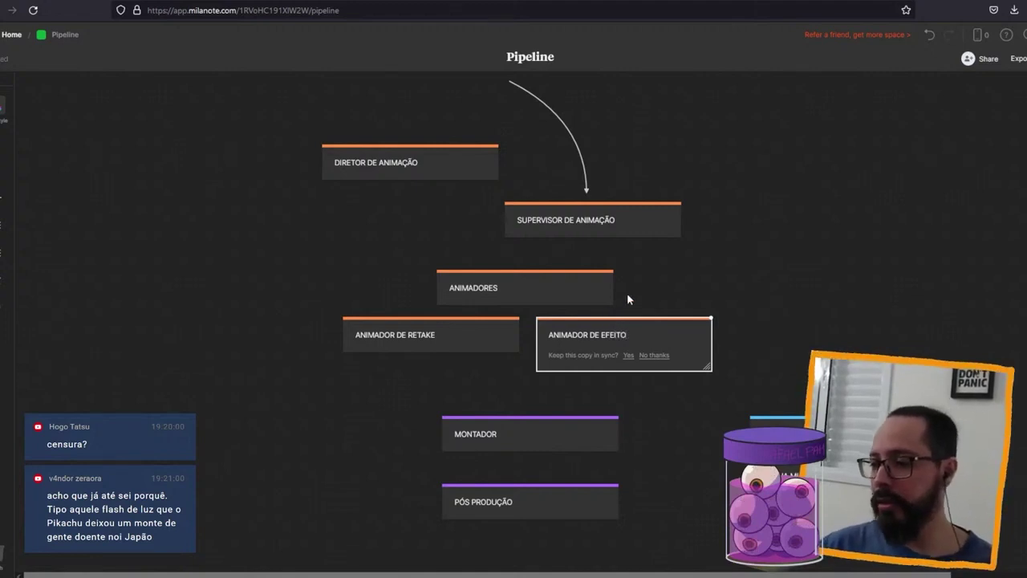
left_click(634, 302)
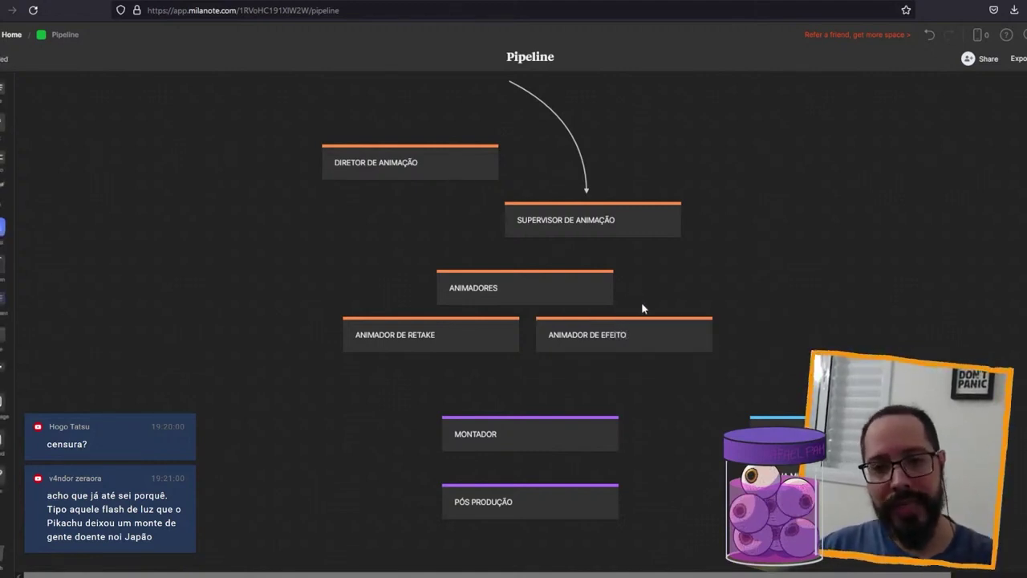
left_click(594, 285)
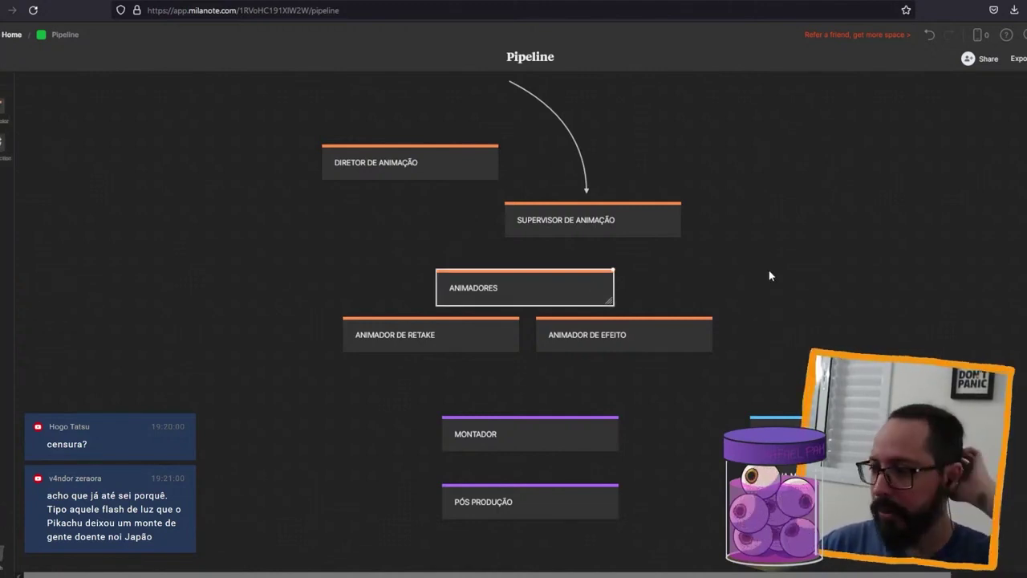
left_click(360, 338)
scroll(360, 338, "down", 2)
scroll(347, 337, "up", 1)
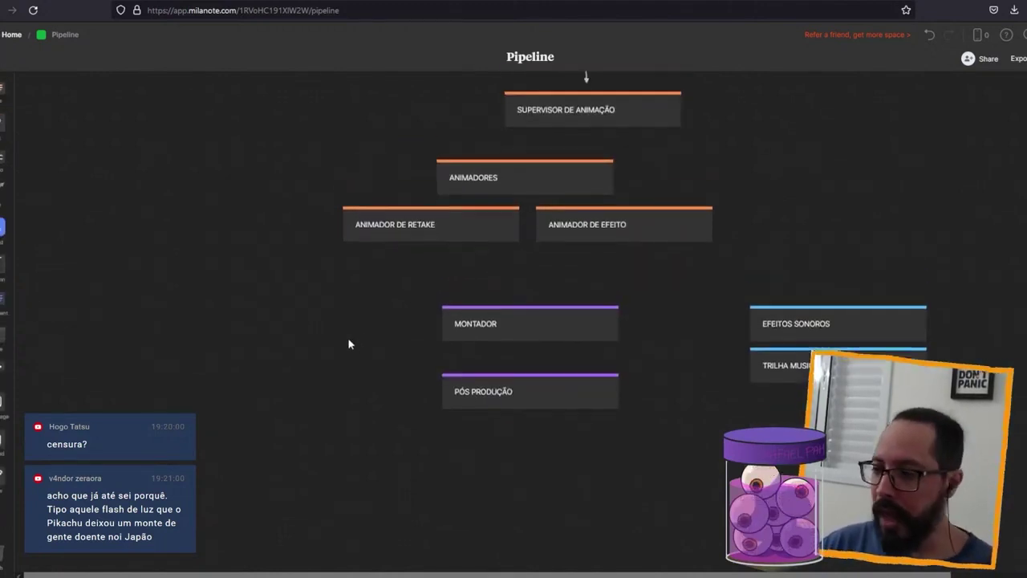
scroll(347, 336, "up", 1)
scroll(345, 337, "up", 2)
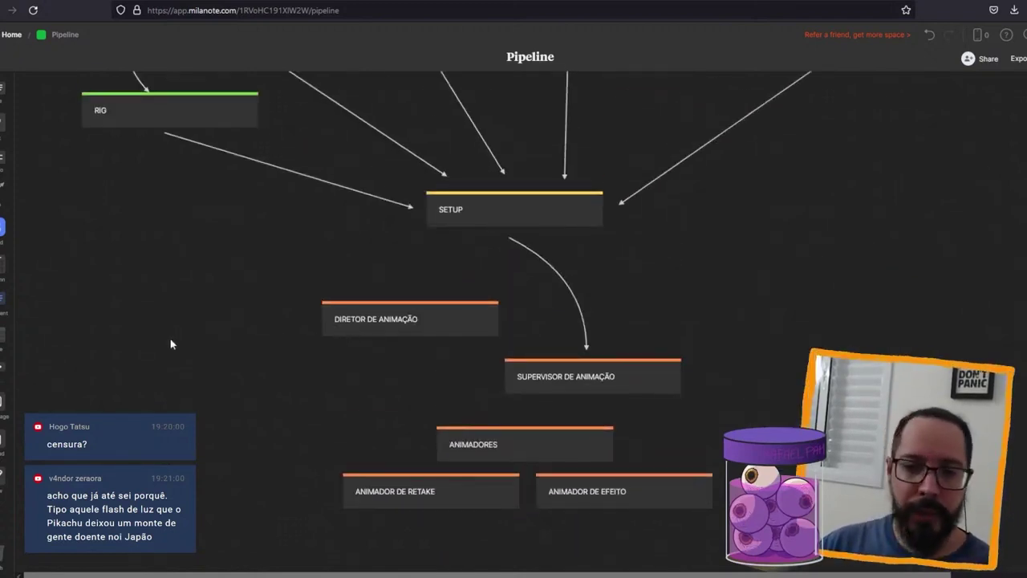
scroll(169, 343, "up", 3)
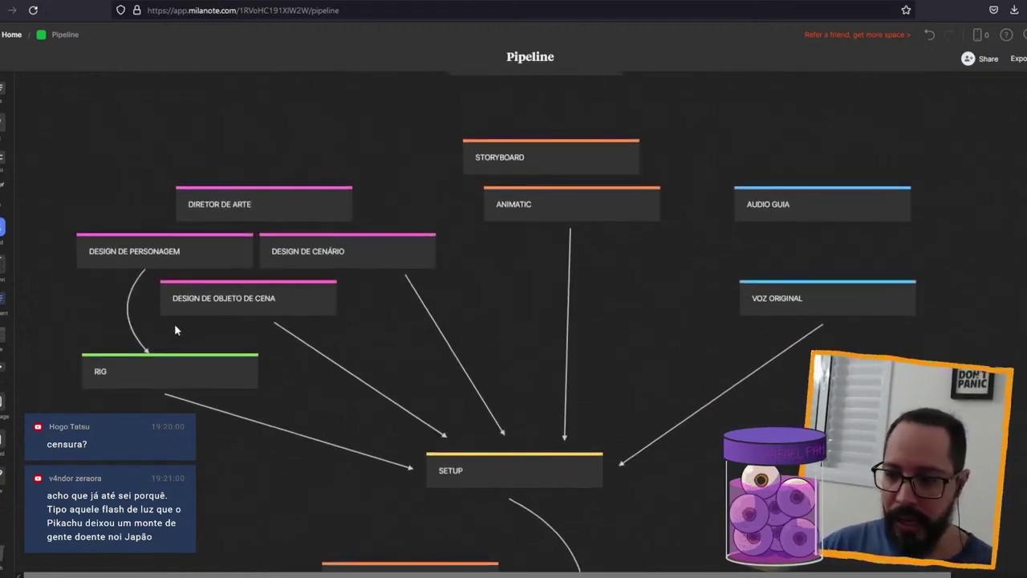
scroll(168, 343, "up", 2)
scroll(169, 343, "up", 3)
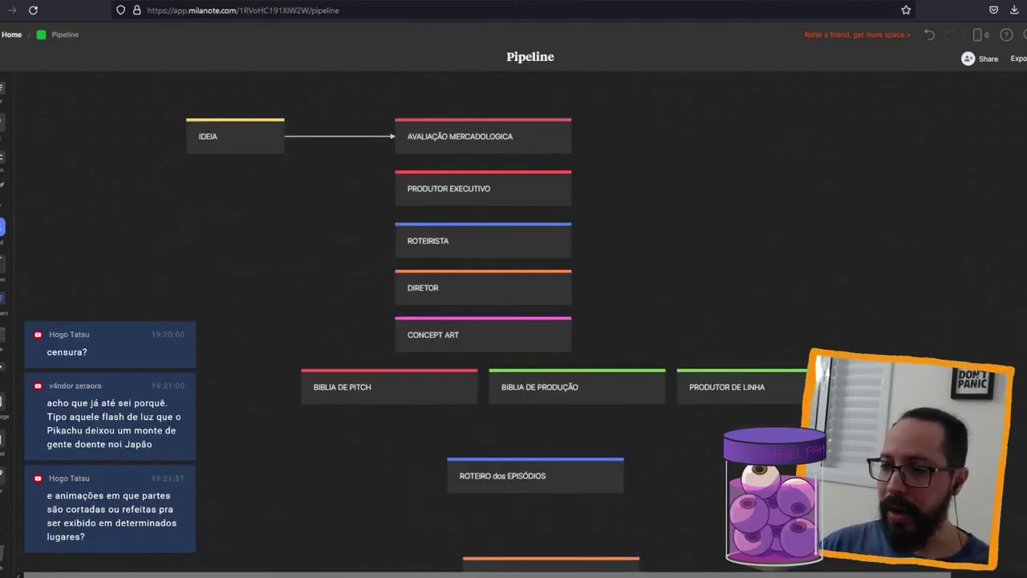
scroll(747, 315, "down", 4)
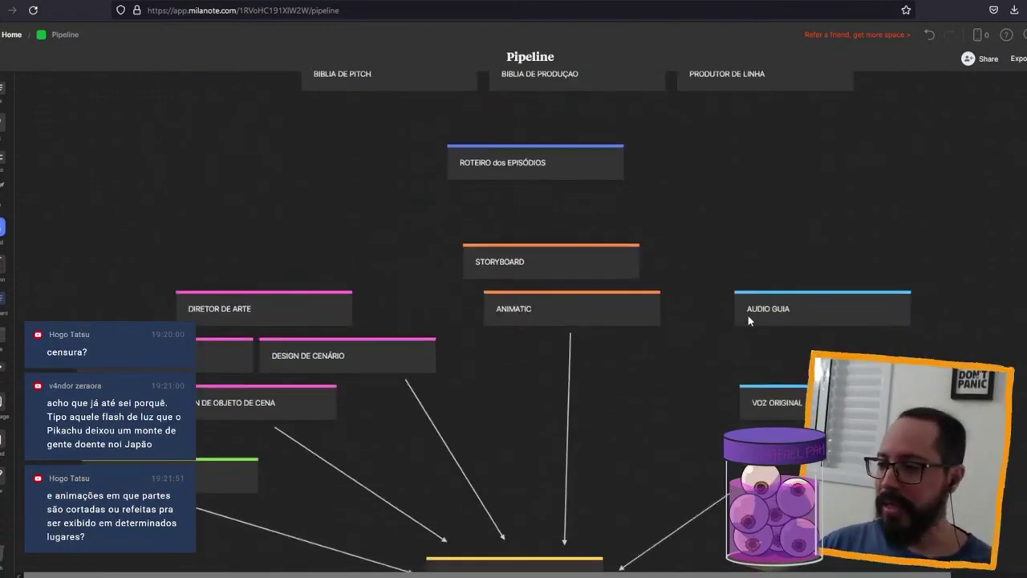
scroll(747, 314, "down", 3)
scroll(748, 314, "down", 2)
scroll(747, 314, "down", 2)
scroll(749, 319, "down", 1)
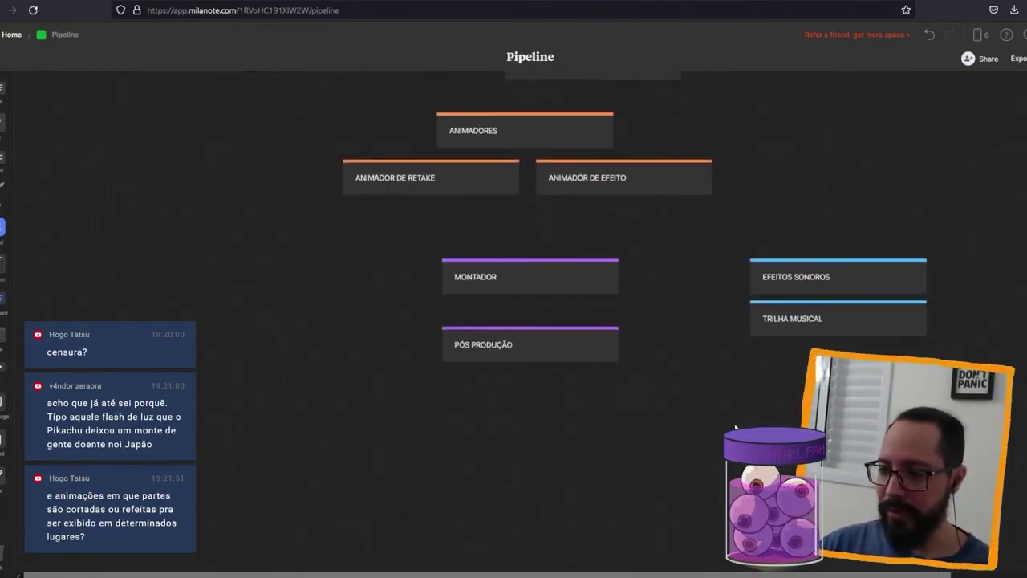
scroll(748, 319, "up", 1)
scroll(733, 426, "up", 1)
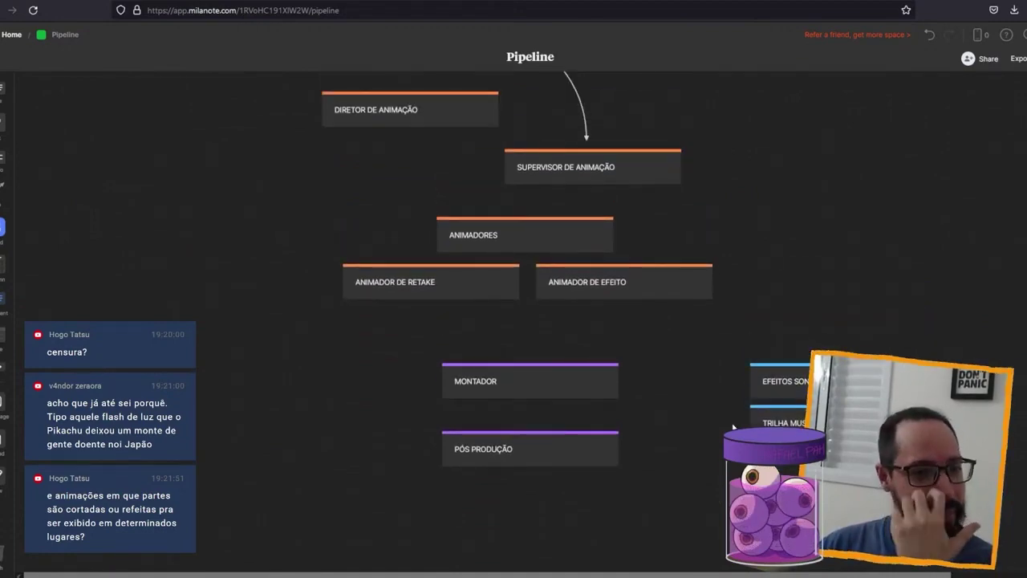